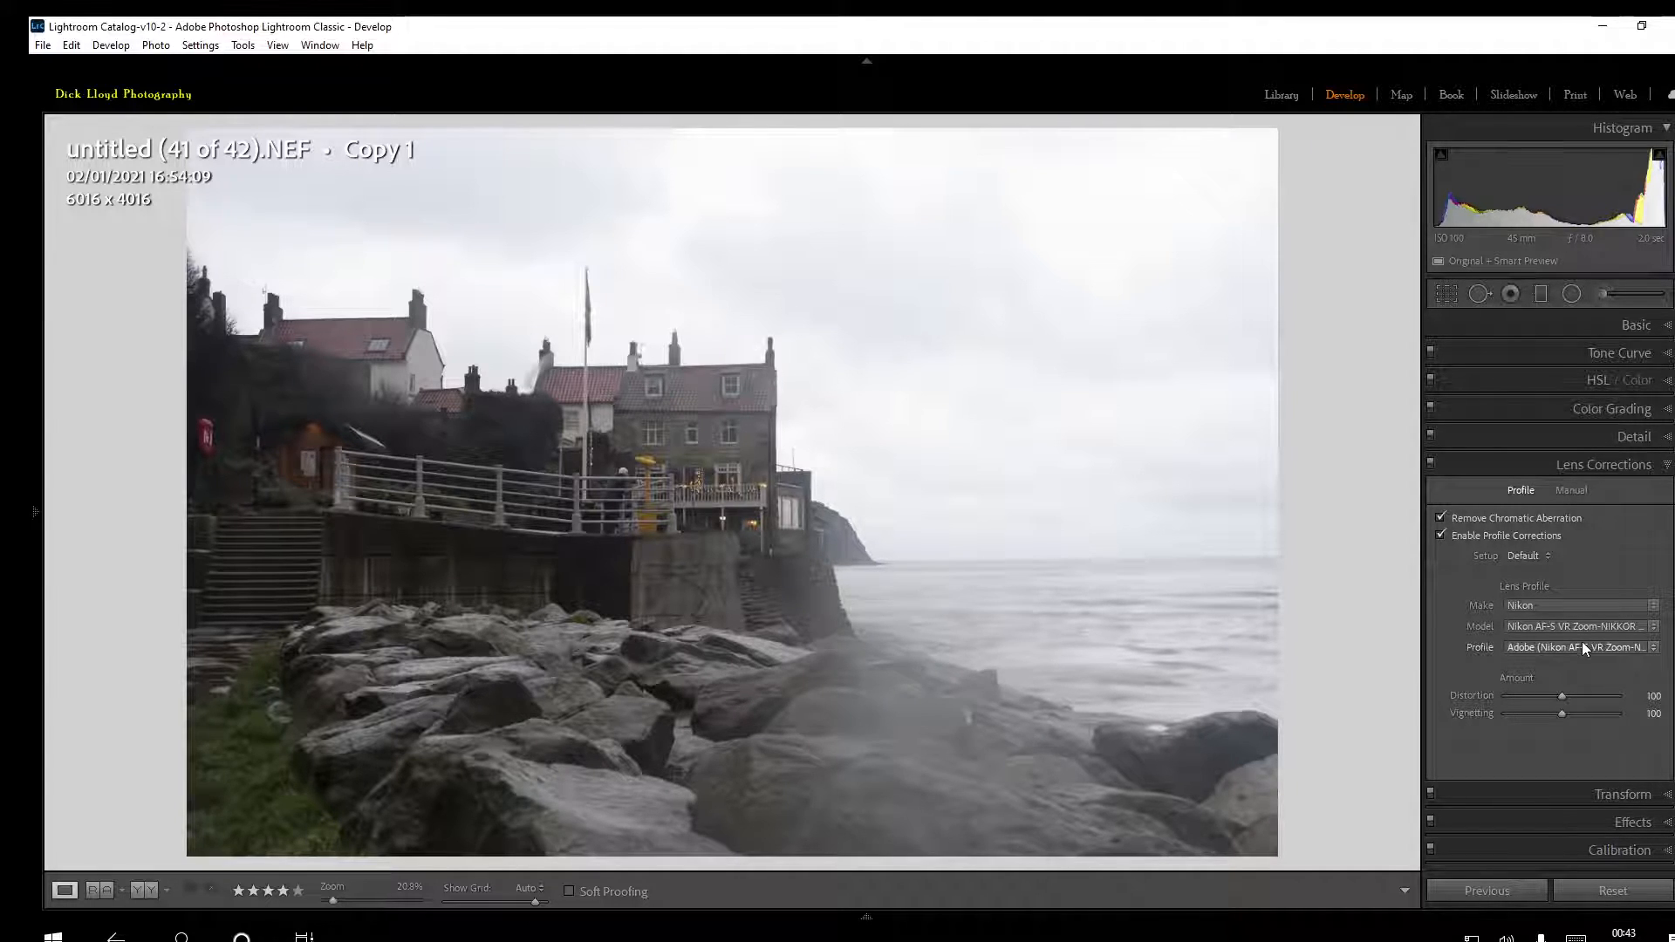
Open the basic adjustments and turn on both the shadow and highlight clipping warnings
{"action": "left_click", "coordinate": [1547, 328]}
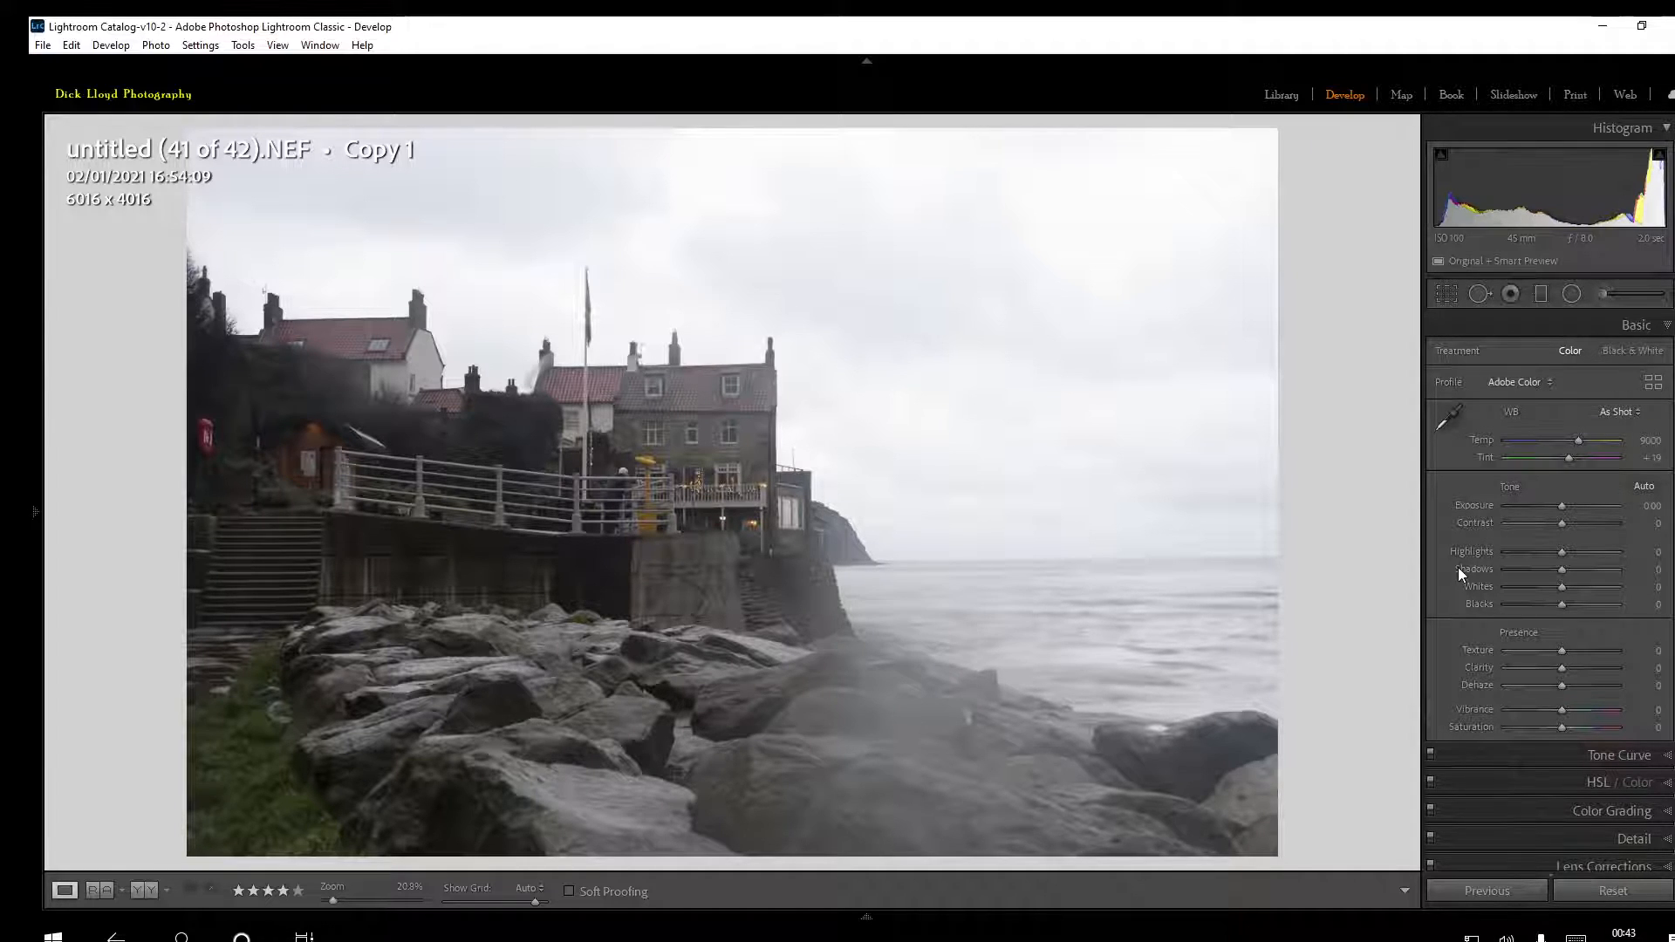
{"action": "left_click", "coordinate": [1659, 154]}
{"action": "left_click", "coordinate": [1441, 153]}
Draw a graduated filter from the sky down to the foreground rocks and set its exposure to 0.57
{"action": "left_click", "coordinate": [1542, 296]}
{"action": "mouse_move", "coordinate": [856, 192]}
{"action": "left_mouse_down"}
{"action": "mouse_move", "coordinate": [849, 777]}
{"action": "mouse_move", "coordinate": [875, 789]}
{"action": "left_mouse_up"}
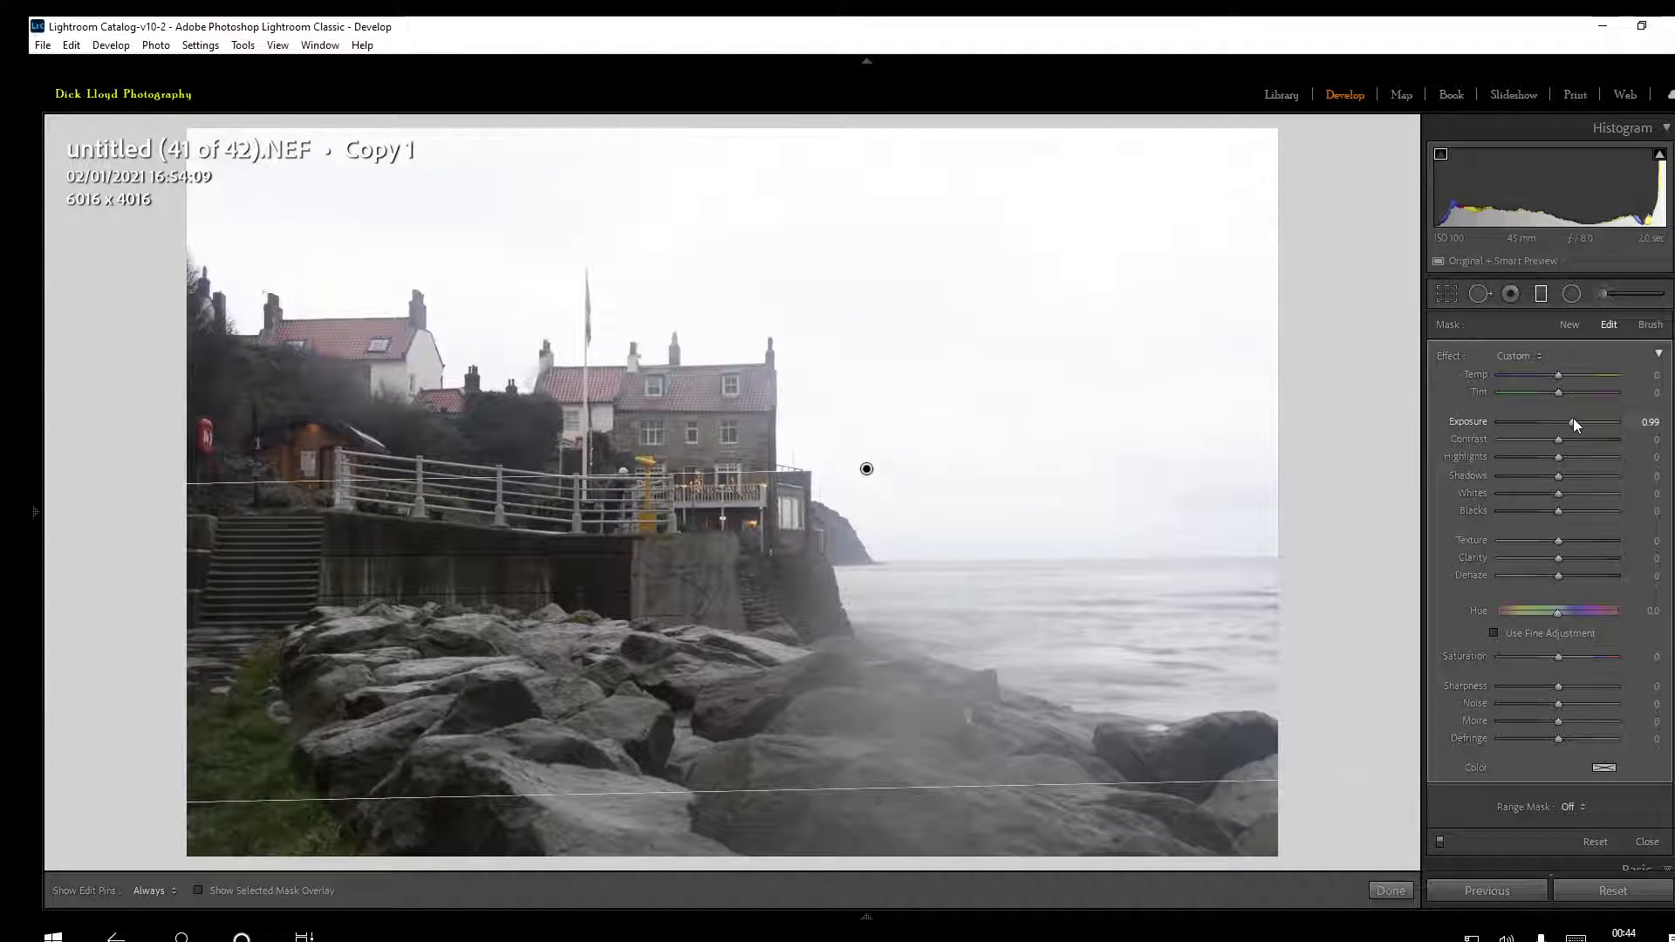
{"action": "left_click_drag", "start_coordinate": [1573, 420], "coordinate": [1532, 420]}
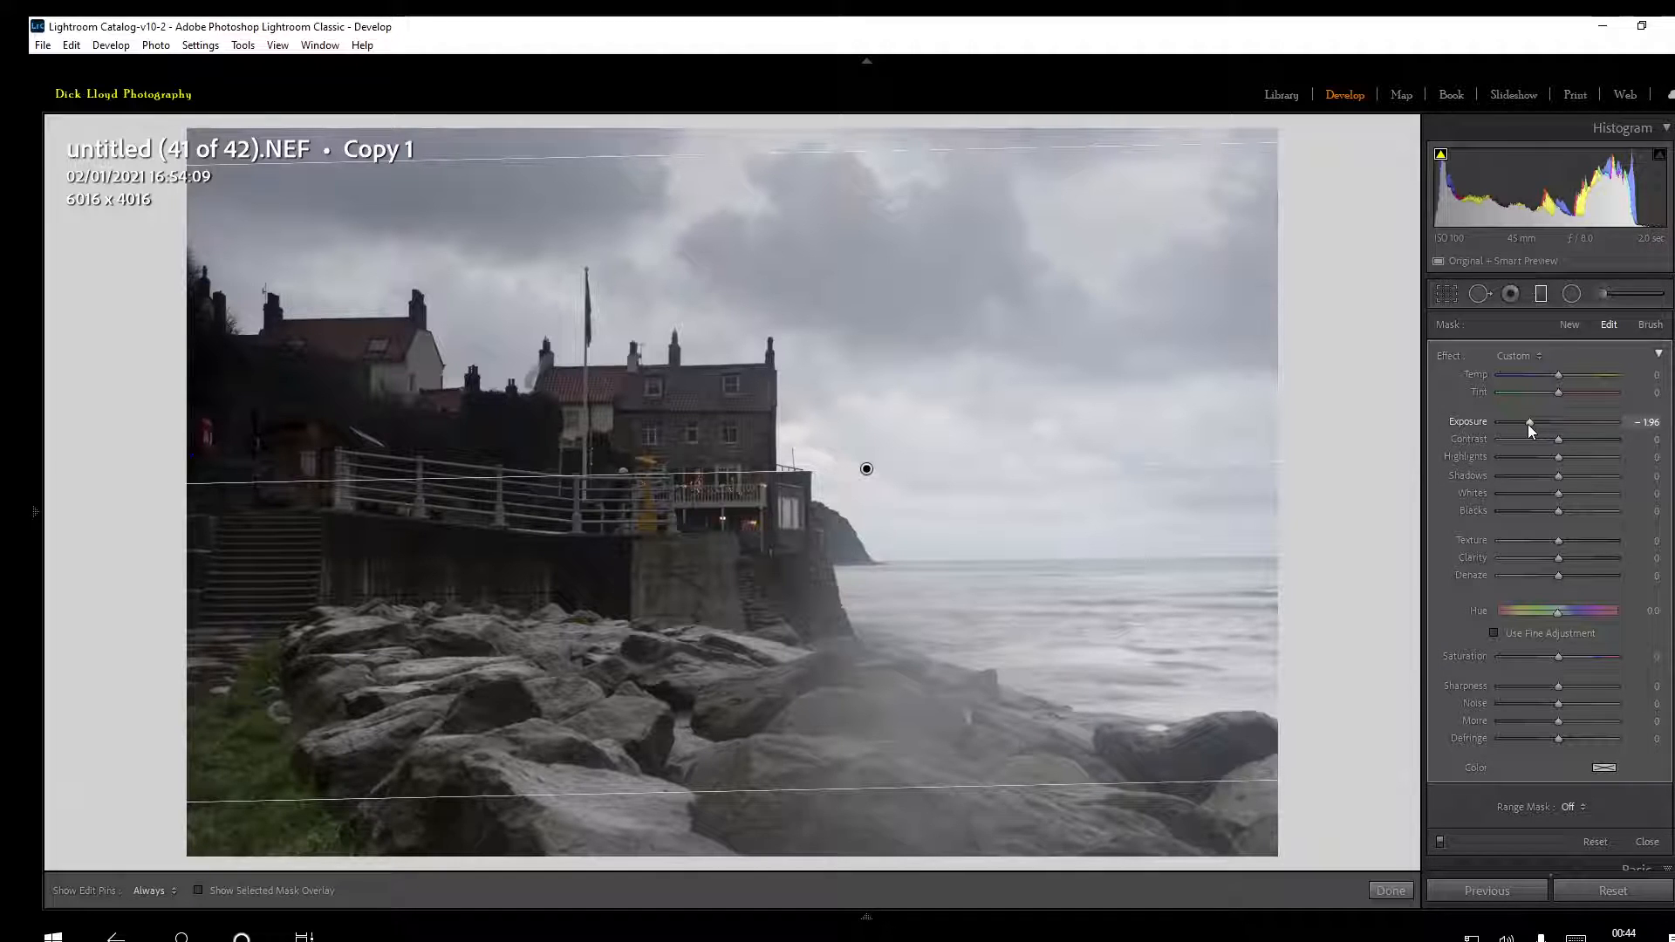
{"action": "left_click_drag", "start_coordinate": [1529, 424], "coordinate": [1563, 431]}
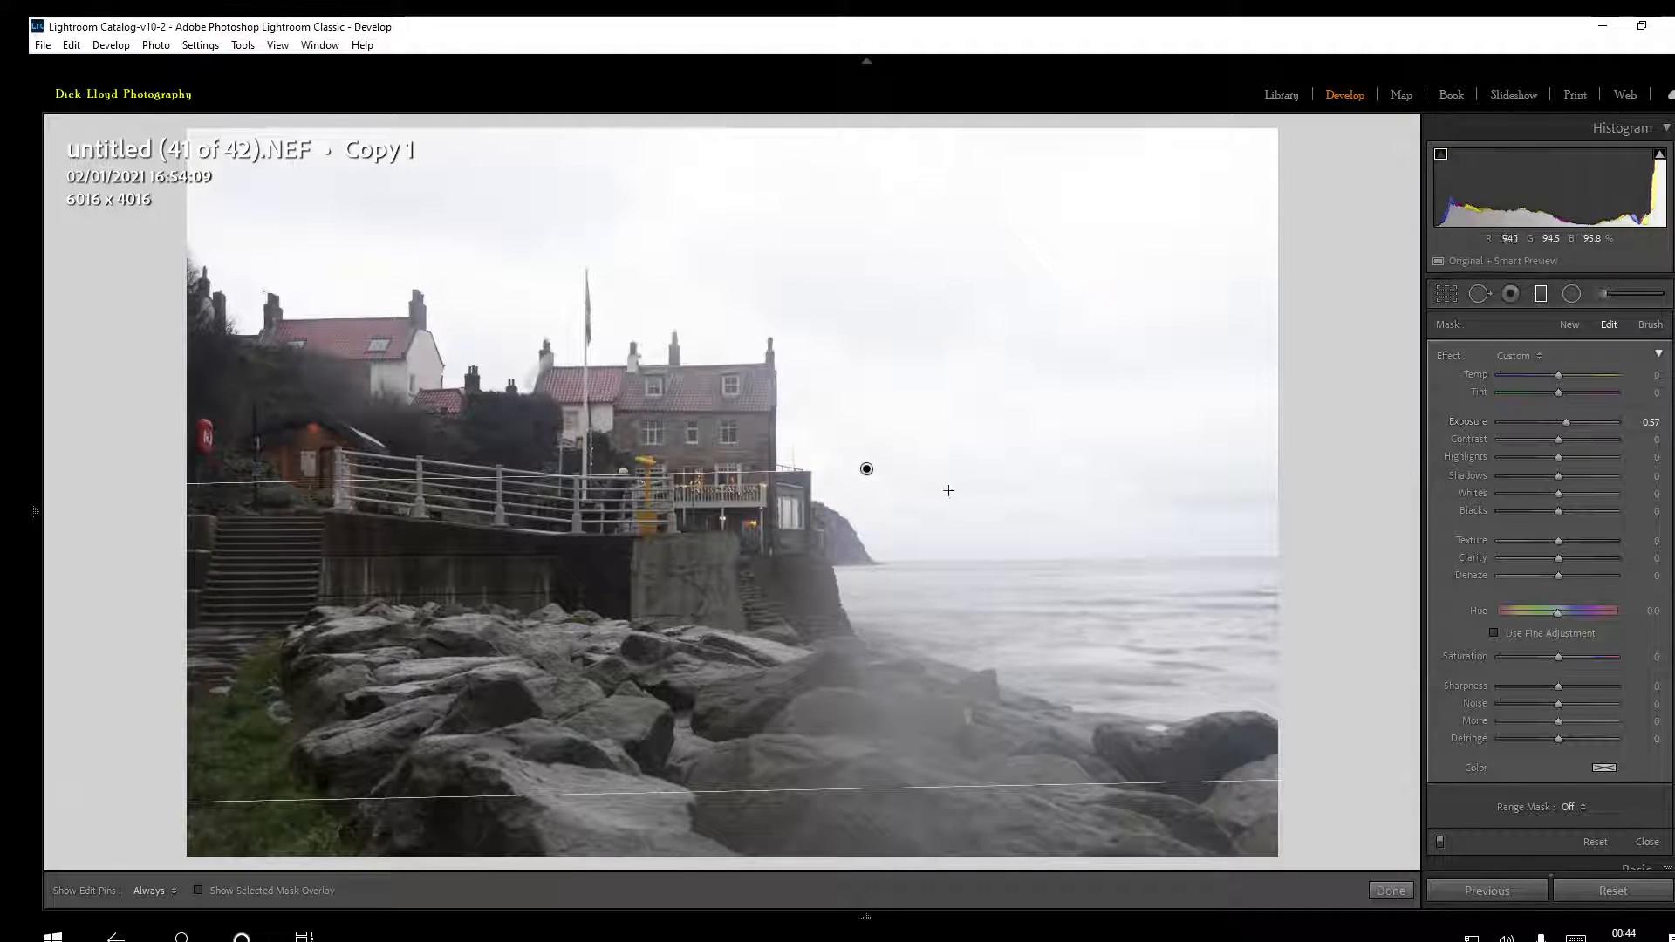
{"action": "left_click", "coordinate": [1537, 296]}
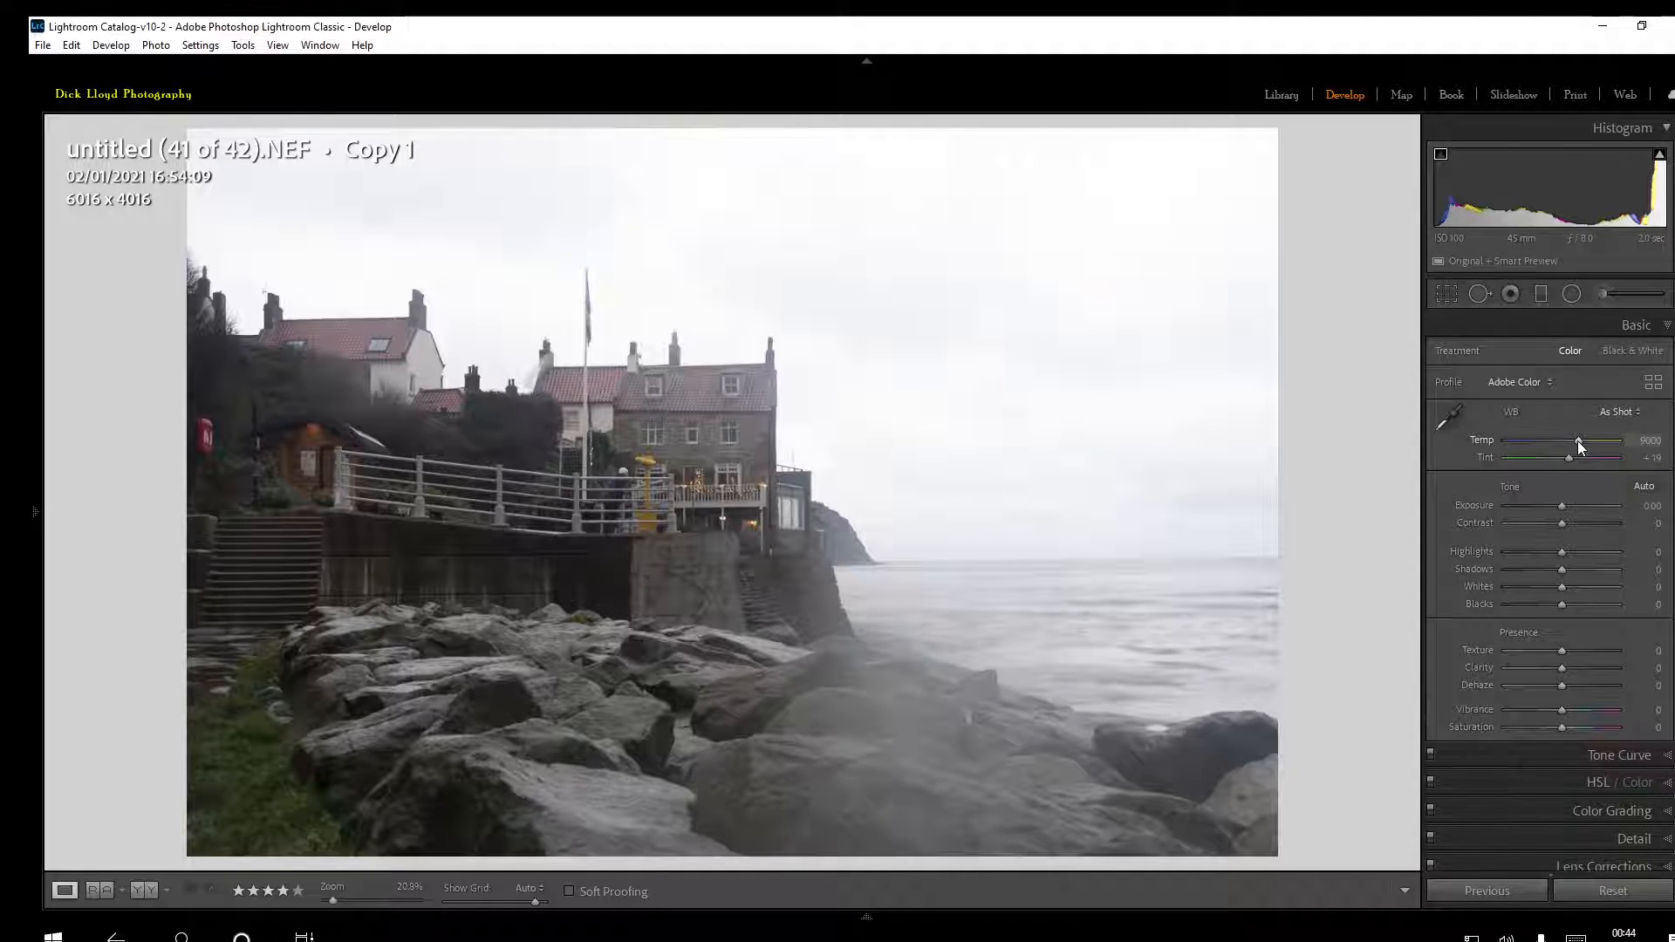
Set the white balance by sampling a neutral grey on the foreground rocks
{"action": "left_click", "coordinate": [1445, 425]}
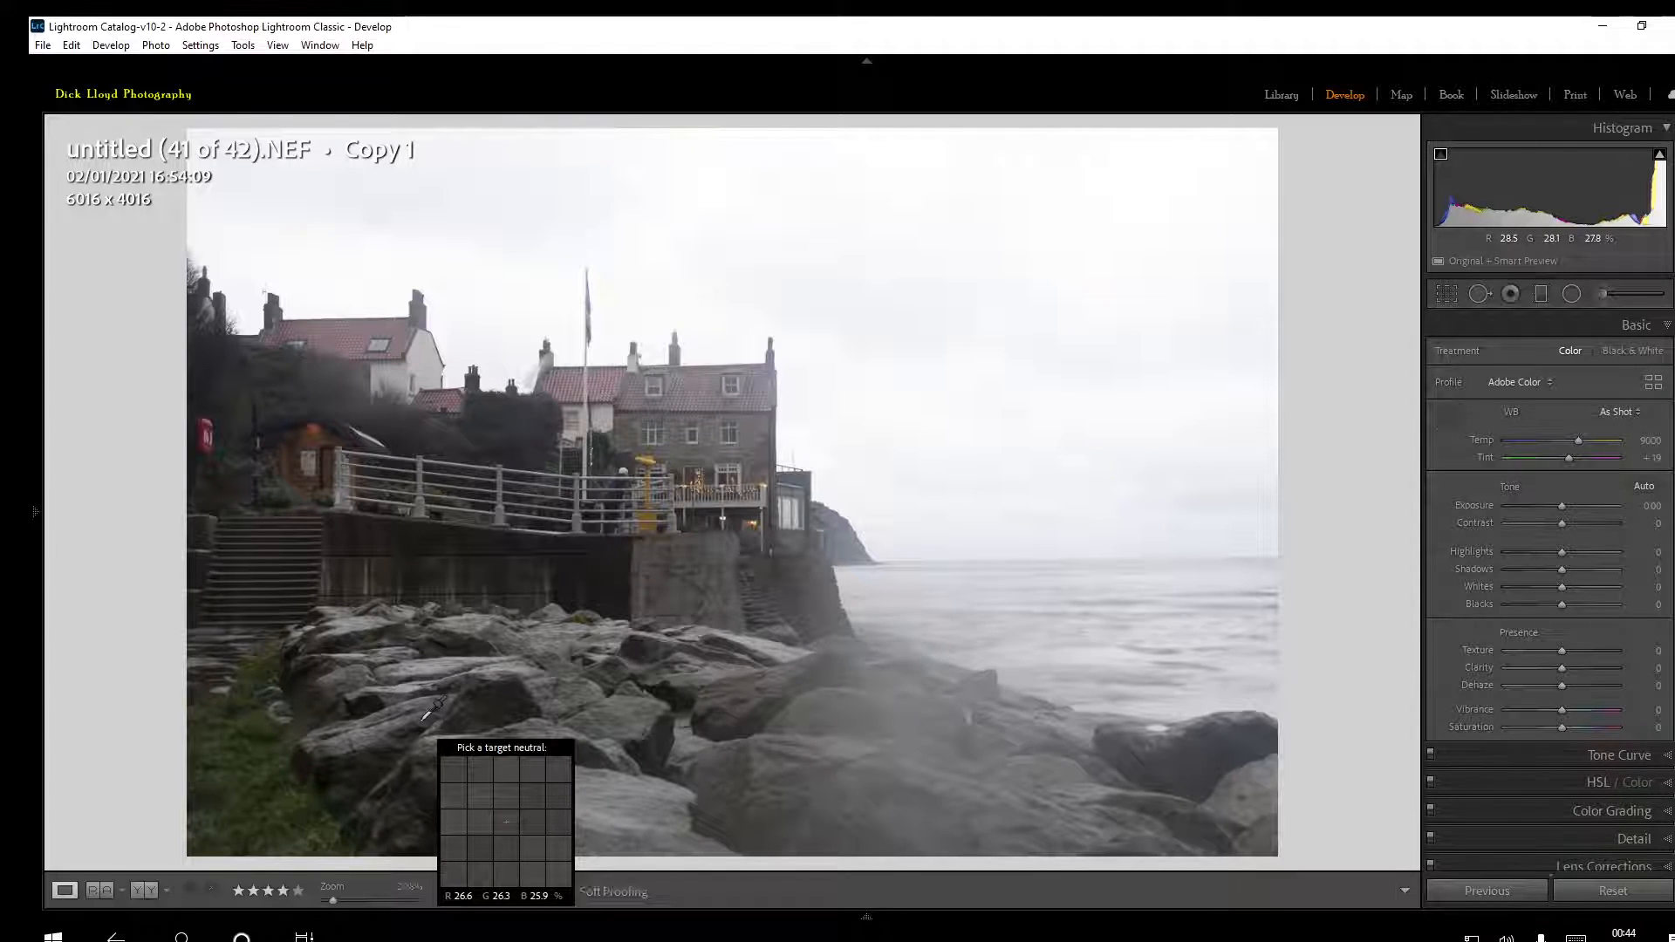
{"action": "left_click", "coordinate": [425, 717]}
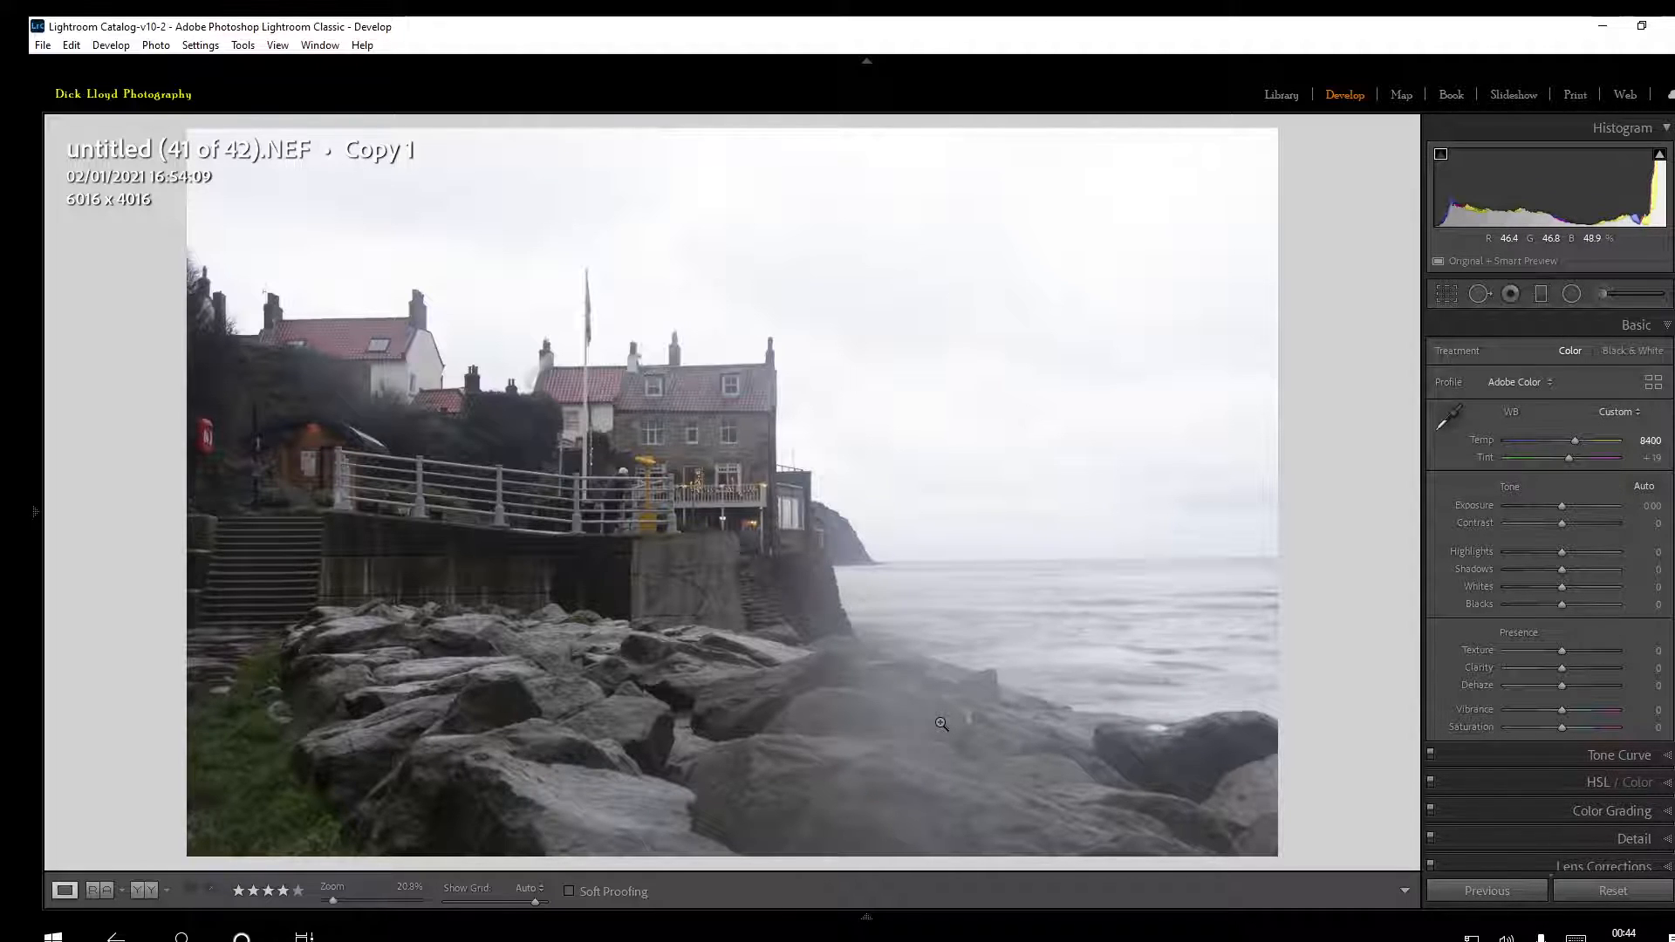
Set Whites to +53, Blacks to -22, Shadows to +53, Highlights to -64 and Contrast to +13, checking the white clipping preview
{"action": "left_click", "coordinate": [1564, 588], "text": "alt"}
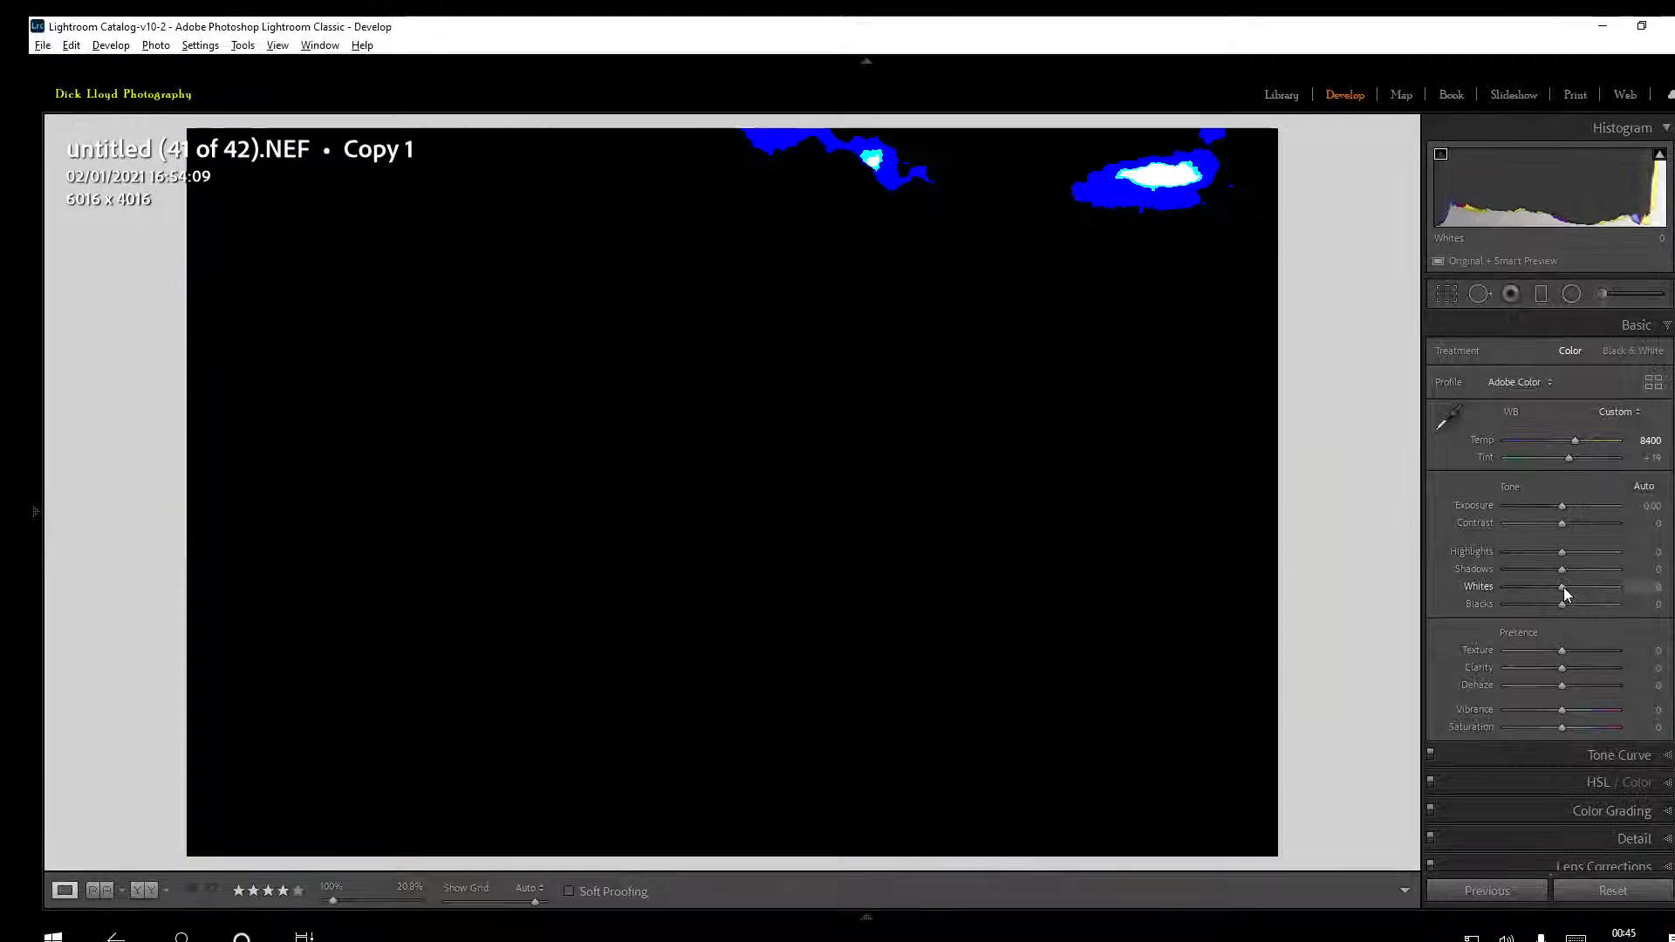
{"action": "mouse_move", "coordinate": [1565, 589]}
{"action": "left_mouse_down"}
{"action": "mouse_move", "coordinate": [1630, 590]}
{"action": "mouse_move", "coordinate": [1594, 590]}
{"action": "left_mouse_up"}
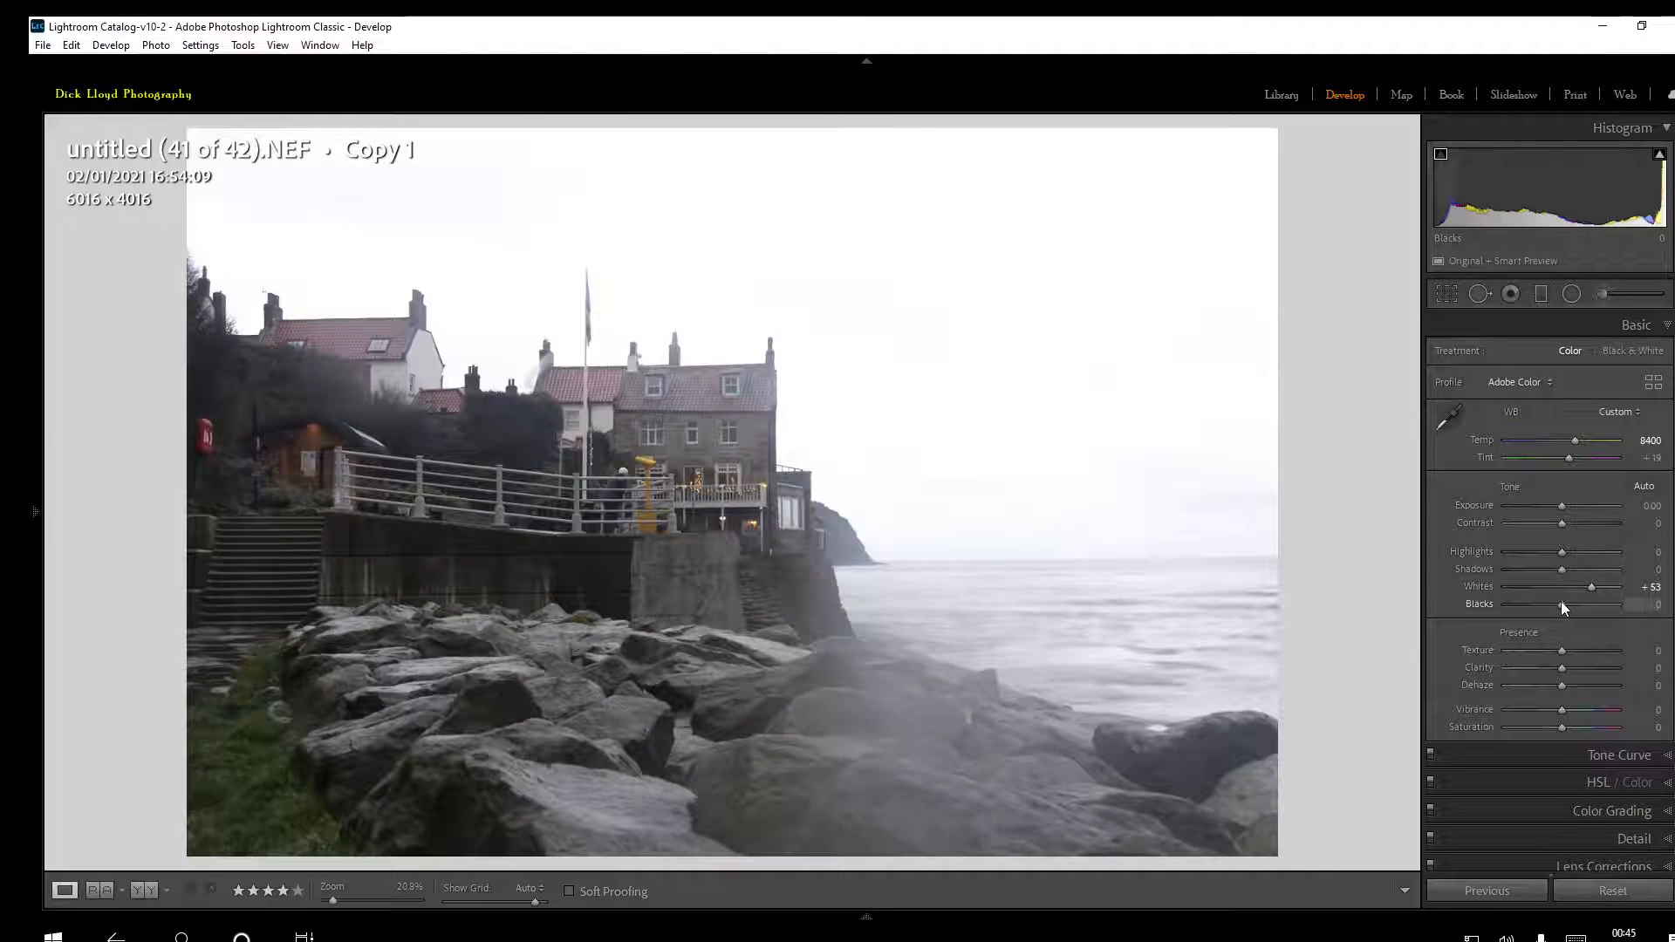
{"action": "left_click_drag", "start_coordinate": [1564, 604], "coordinate": [1552, 604]}
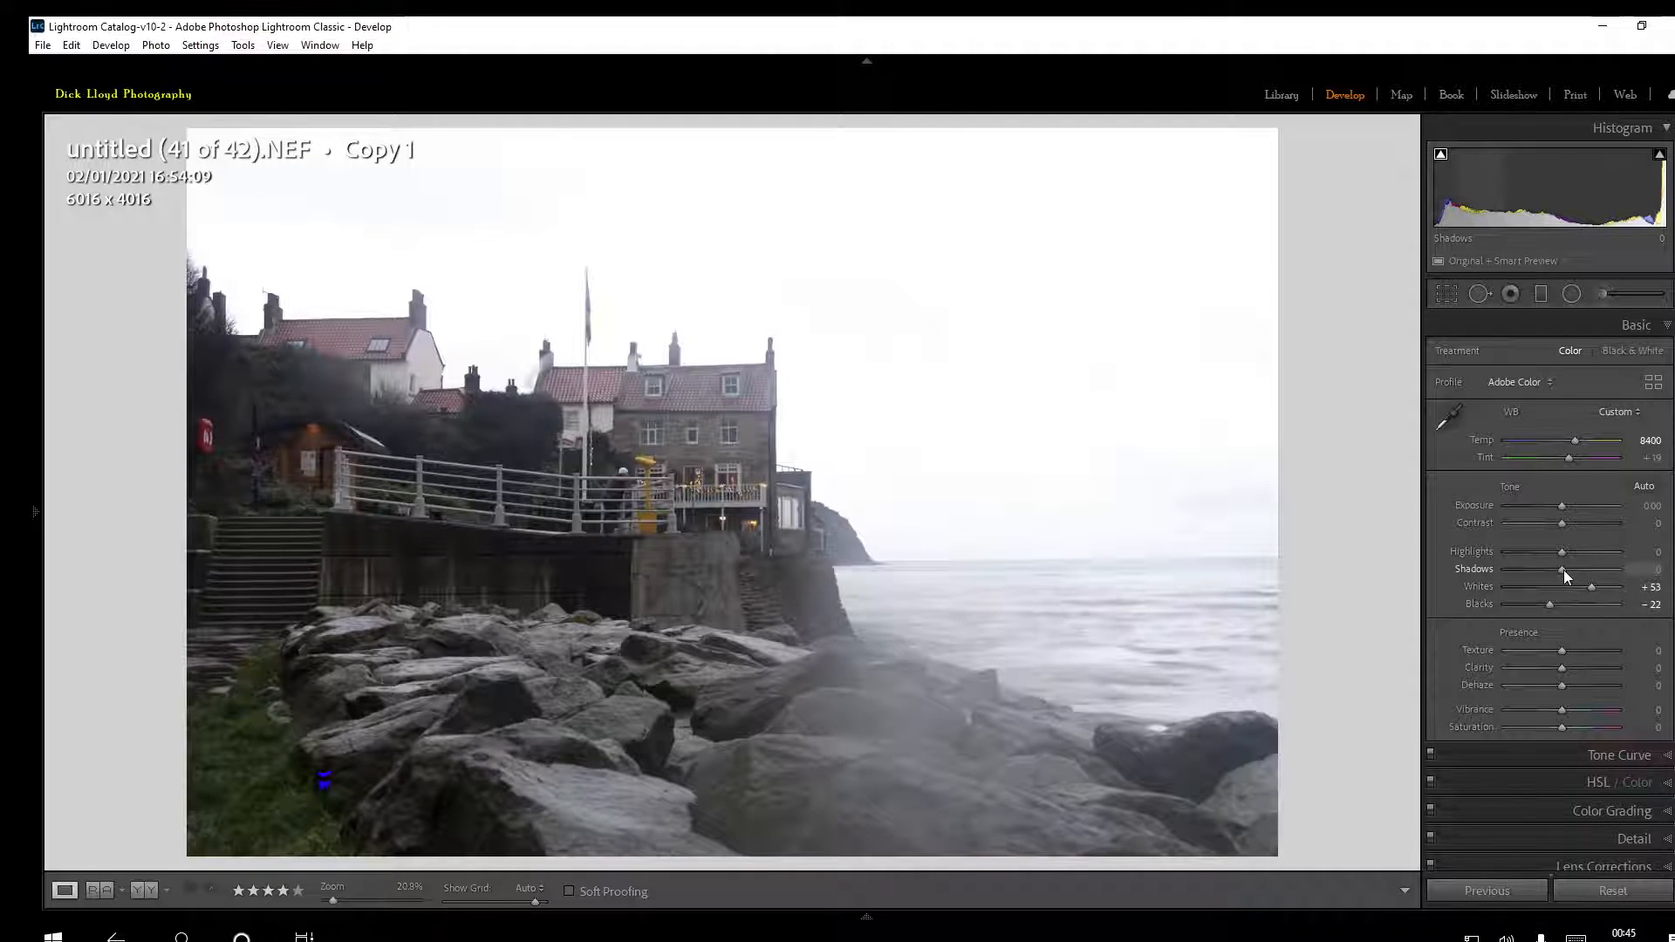
{"action": "left_click_drag", "start_coordinate": [1564, 571], "coordinate": [1594, 573]}
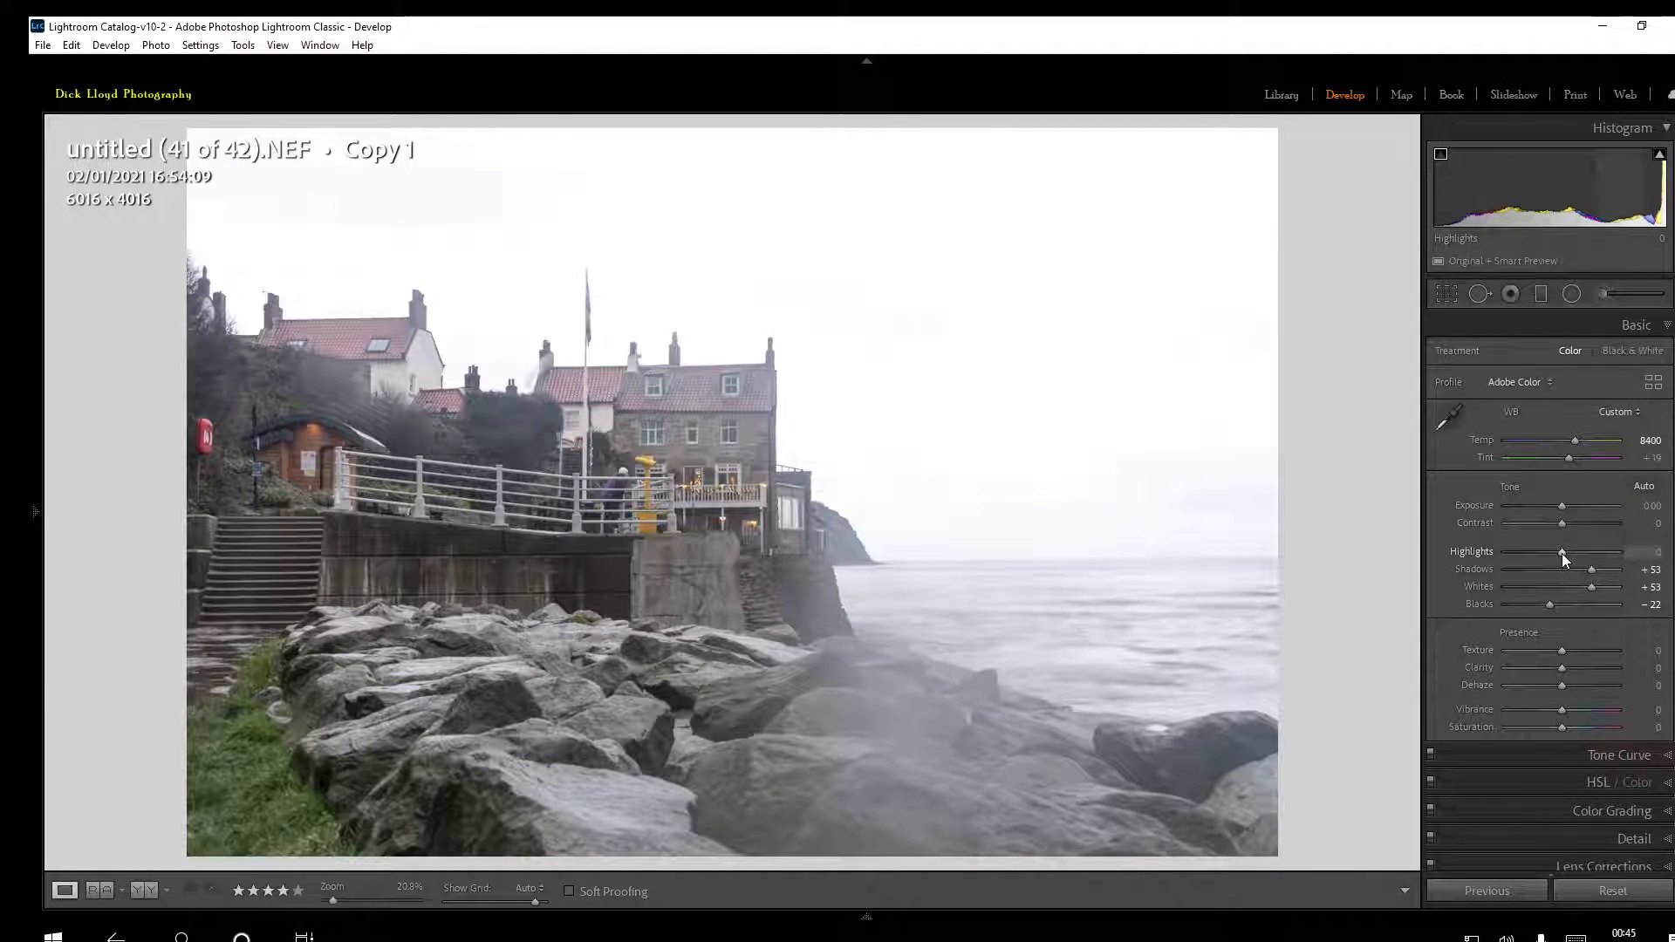
{"action": "mouse_move", "coordinate": [1561, 552]}
{"action": "left_mouse_down"}
{"action": "mouse_move", "coordinate": [1515, 552]}
{"action": "mouse_move", "coordinate": [1570, 526]}
{"action": "left_mouse_up"}
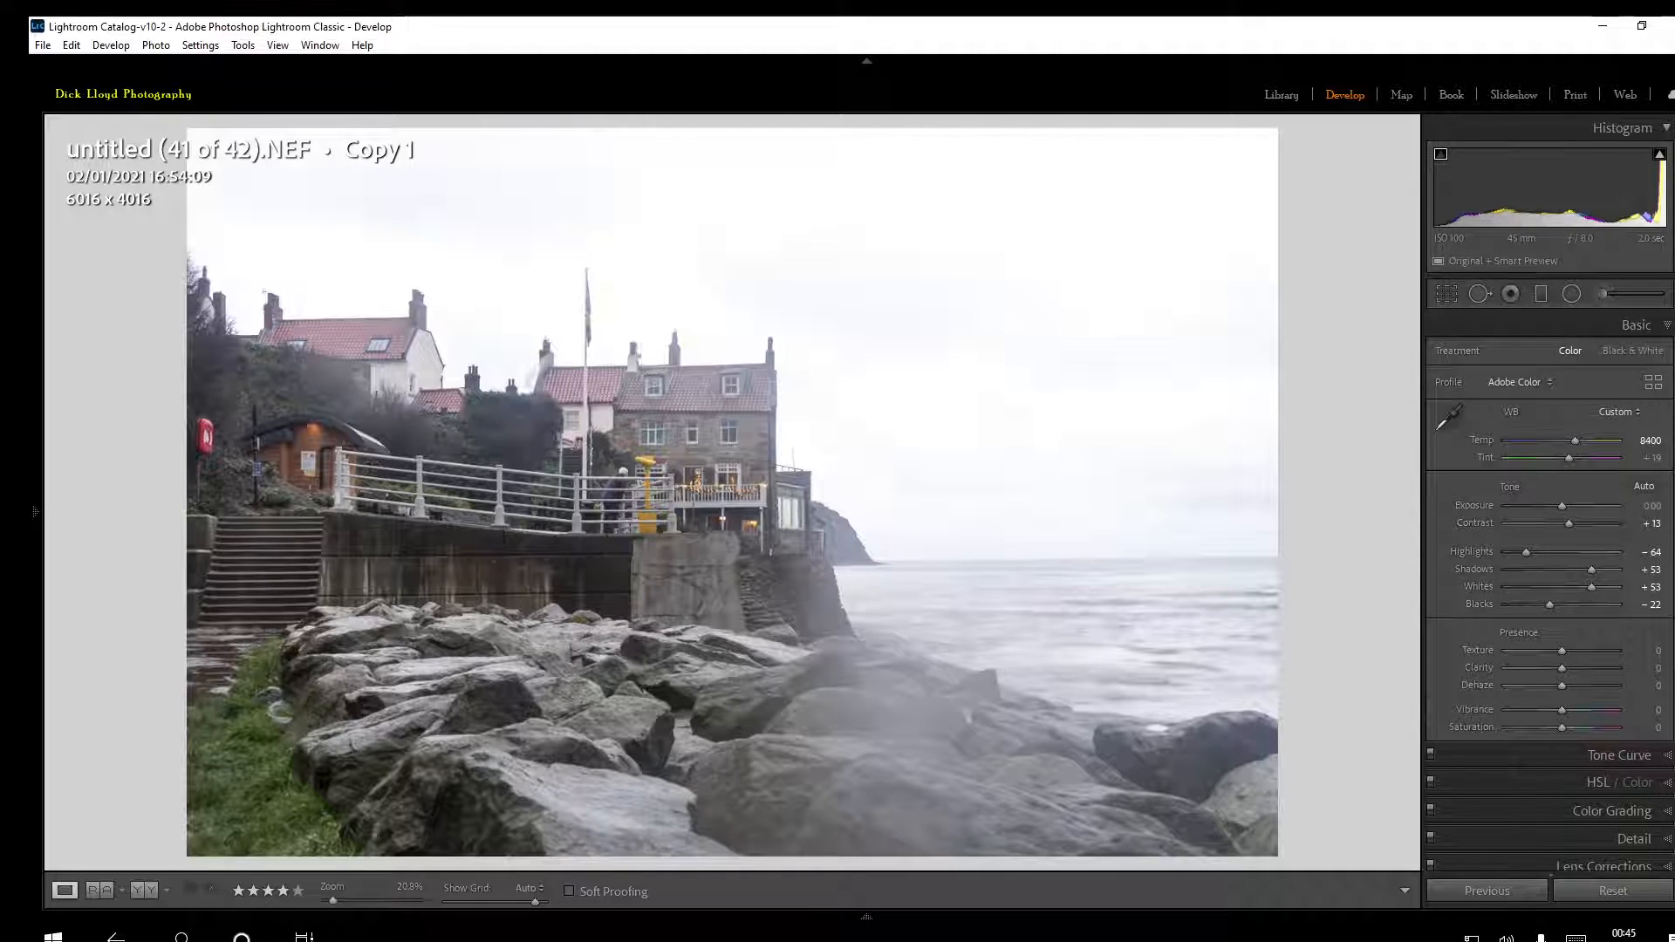
Paint over the foreground rocks with the Adjustment Brush at 0.99 exposure, with the mask overlay shown
{"action": "scroll", "coordinate": [1550, 590], "scroll_direction": "down", "scroll_amount": 3}
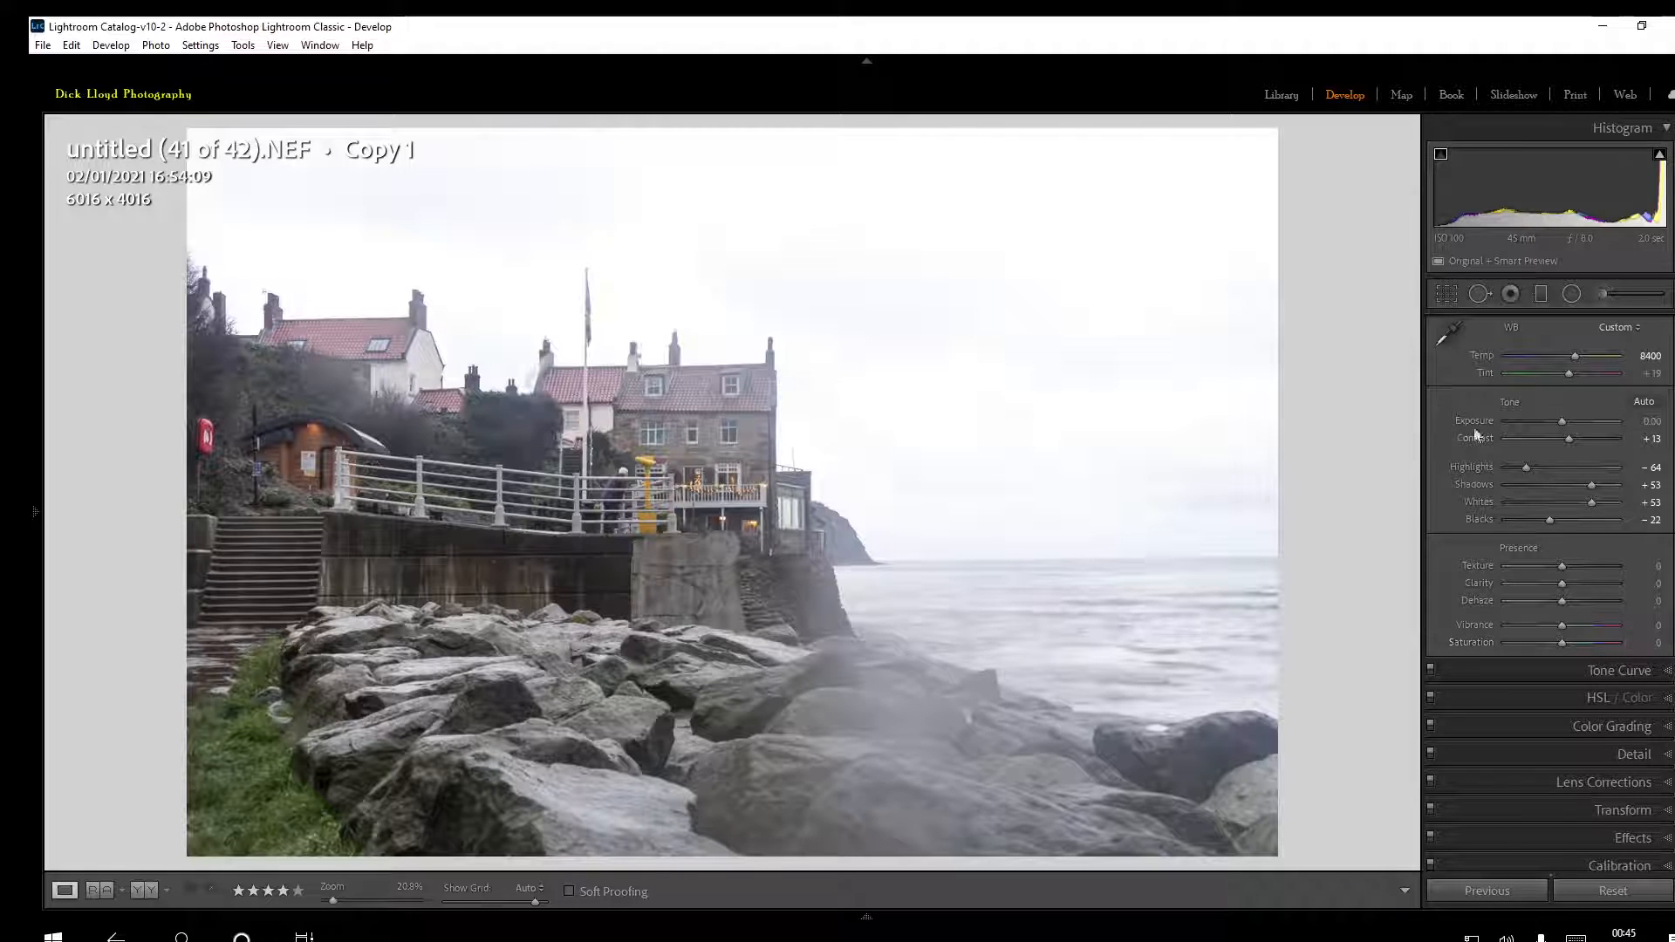
{"action": "left_click", "coordinate": [1604, 295]}
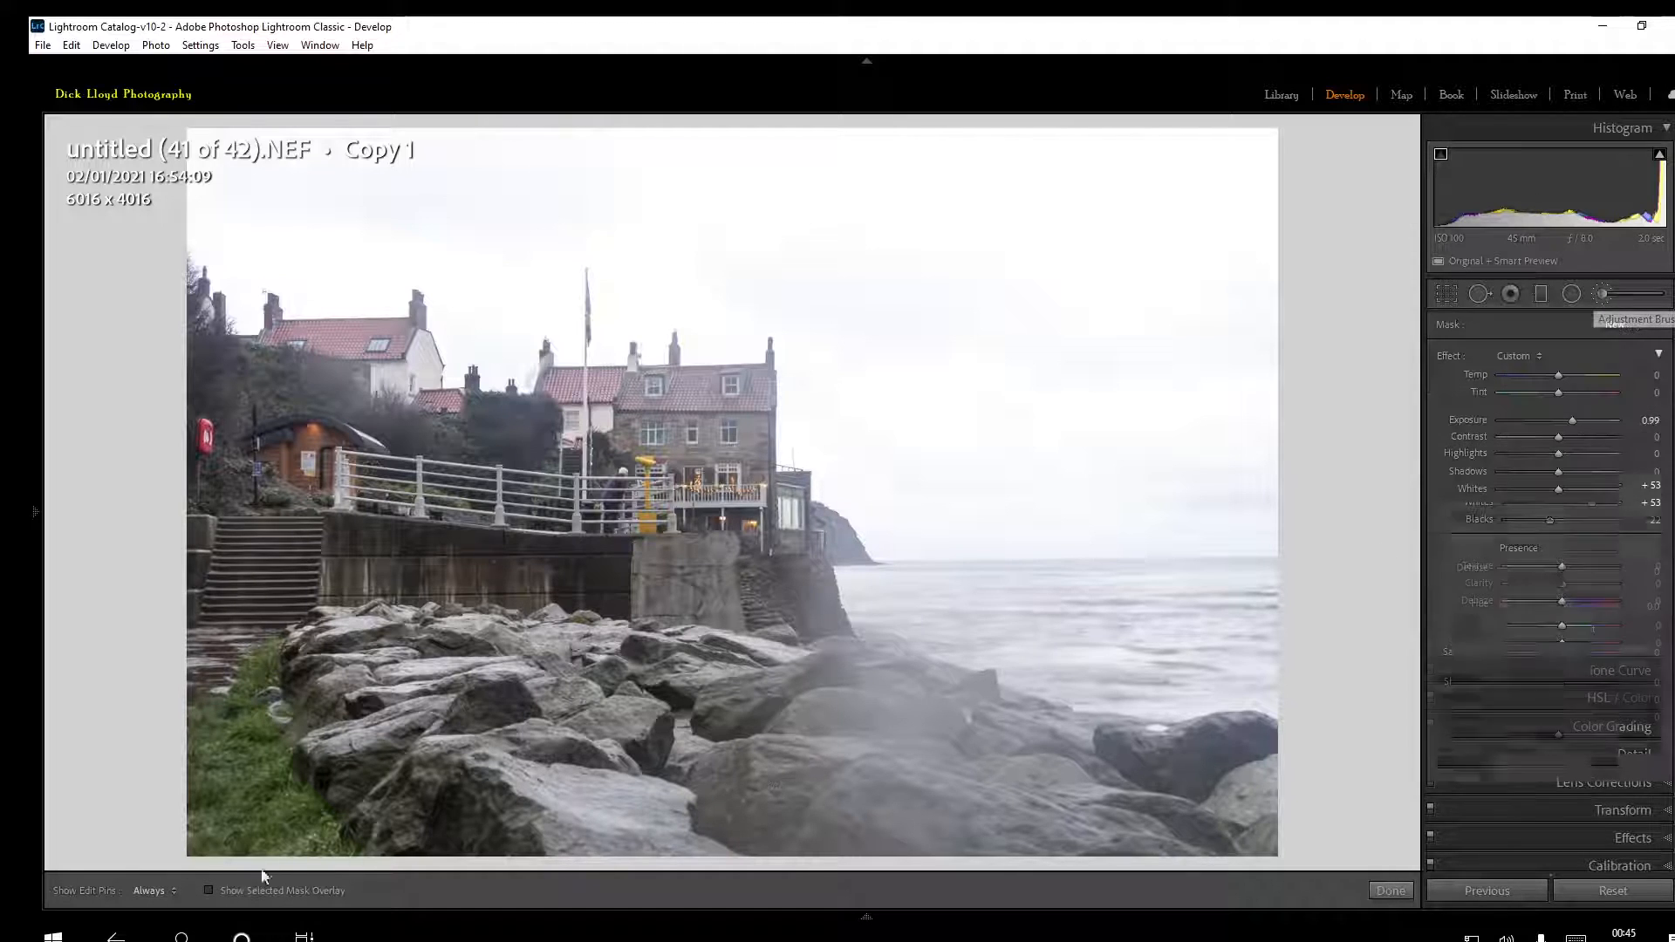
{"action": "left_click", "coordinate": [209, 891]}
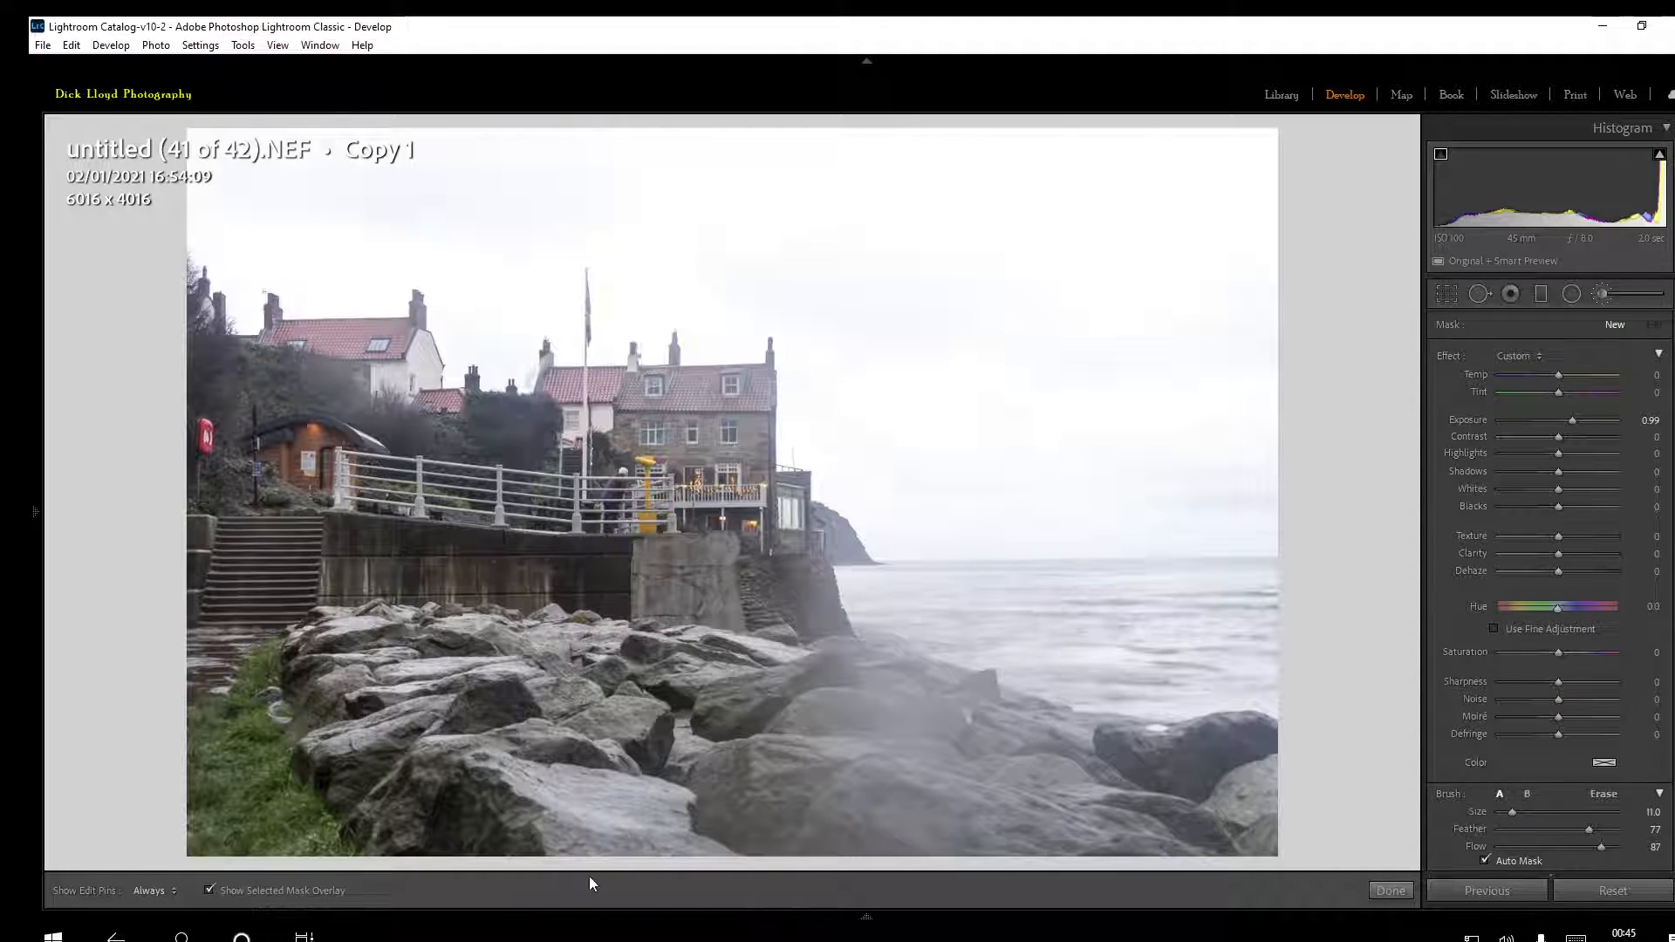
{"action": "key", "text": "h"}
{"action": "mouse_move", "coordinate": [566, 791]}
{"action": "left_mouse_down"}
{"action": "mouse_move", "coordinate": [663, 860]}
{"action": "mouse_move", "coordinate": [535, 741]}
{"action": "mouse_move", "coordinate": [633, 813]}
{"action": "mouse_move", "coordinate": [526, 708]}
{"action": "mouse_move", "coordinate": [551, 745]}
{"action": "mouse_move", "coordinate": [583, 746]}
{"action": "mouse_move", "coordinate": [581, 704]}
{"action": "mouse_move", "coordinate": [675, 714]}
{"action": "mouse_move", "coordinate": [585, 685]}
{"action": "mouse_move", "coordinate": [610, 662]}
{"action": "mouse_move", "coordinate": [666, 681]}
{"action": "mouse_move", "coordinate": [607, 662]}
{"action": "mouse_move", "coordinate": [777, 685]}
{"action": "mouse_move", "coordinate": [610, 664]}
{"action": "mouse_move", "coordinate": [756, 663]}
{"action": "mouse_move", "coordinate": [502, 676]}
{"action": "mouse_move", "coordinate": [563, 673]}
{"action": "mouse_move", "coordinate": [432, 645]}
{"action": "mouse_move", "coordinate": [492, 678]}
{"action": "mouse_move", "coordinate": [511, 678]}
{"action": "mouse_move", "coordinate": [400, 638]}
{"action": "mouse_move", "coordinate": [531, 695]}
{"action": "mouse_move", "coordinate": [382, 649]}
{"action": "mouse_move", "coordinate": [542, 682]}
{"action": "mouse_move", "coordinate": [450, 652]}
{"action": "mouse_move", "coordinate": [558, 656]}
{"action": "mouse_move", "coordinate": [357, 623]}
{"action": "mouse_move", "coordinate": [573, 662]}
{"action": "mouse_move", "coordinate": [452, 647]}
{"action": "mouse_move", "coordinate": [526, 763]}
{"action": "mouse_move", "coordinate": [460, 682]}
{"action": "mouse_move", "coordinate": [519, 727]}
{"action": "mouse_move", "coordinate": [429, 712]}
{"action": "mouse_move", "coordinate": [333, 739]}
{"action": "mouse_move", "coordinate": [442, 702]}
{"action": "mouse_move", "coordinate": [457, 644]}
{"action": "mouse_move", "coordinate": [392, 660]}
{"action": "mouse_move", "coordinate": [390, 638]}
{"action": "mouse_move", "coordinate": [628, 699]}
{"action": "mouse_move", "coordinate": [870, 801]}
{"action": "mouse_move", "coordinate": [769, 753]}
{"action": "mouse_move", "coordinate": [970, 817]}
{"action": "mouse_move", "coordinate": [859, 776]}
{"action": "mouse_move", "coordinate": [997, 804]}
{"action": "mouse_move", "coordinate": [882, 761]}
{"action": "mouse_move", "coordinate": [1127, 810]}
{"action": "mouse_move", "coordinate": [877, 739]}
{"action": "mouse_move", "coordinate": [975, 712]}
{"action": "mouse_move", "coordinate": [877, 682]}
{"action": "mouse_move", "coordinate": [999, 720]}
{"action": "mouse_move", "coordinate": [827, 673]}
{"action": "mouse_move", "coordinate": [1138, 743]}
{"action": "mouse_move", "coordinate": [948, 729]}
{"action": "mouse_move", "coordinate": [1254, 782]}
{"action": "mouse_move", "coordinate": [1036, 807]}
{"action": "mouse_move", "coordinate": [862, 774]}
{"action": "mouse_move", "coordinate": [583, 759]}
{"action": "mouse_move", "coordinate": [667, 840]}
{"action": "left_mouse_up"}
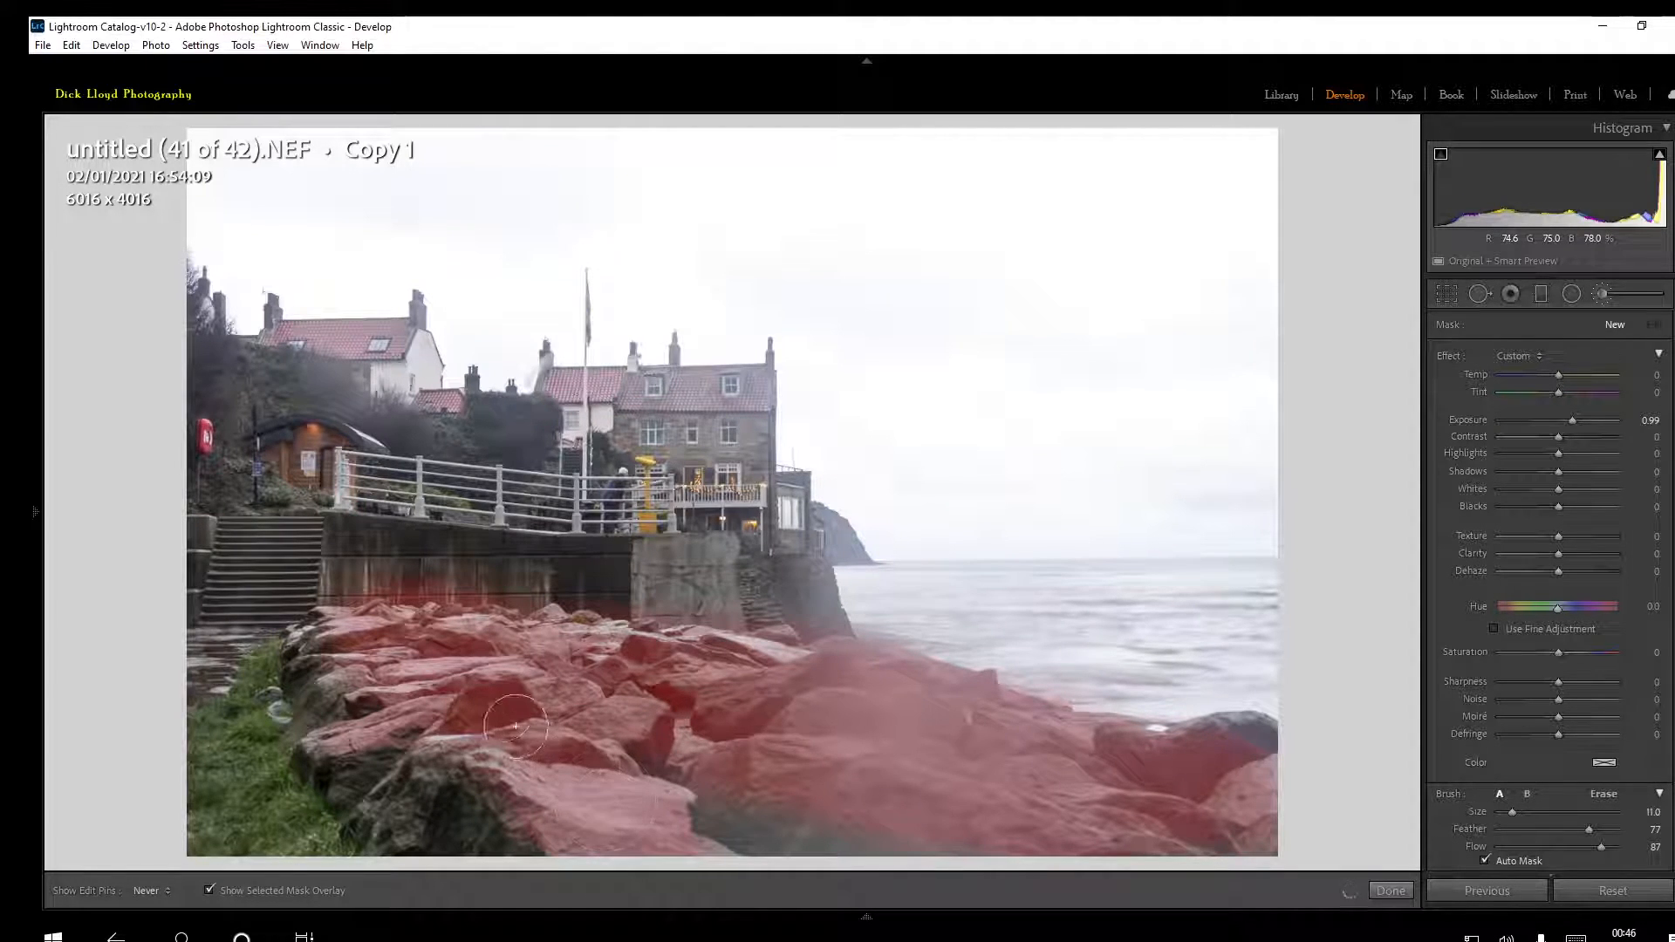
{"action": "left_click_drag", "start_coordinate": [584, 673], "coordinate": [570, 693]}
Hide the mask overlay, set the rock mask's Texture to 38 and finish the brush adjustment
{"action": "left_click", "coordinate": [208, 888]}
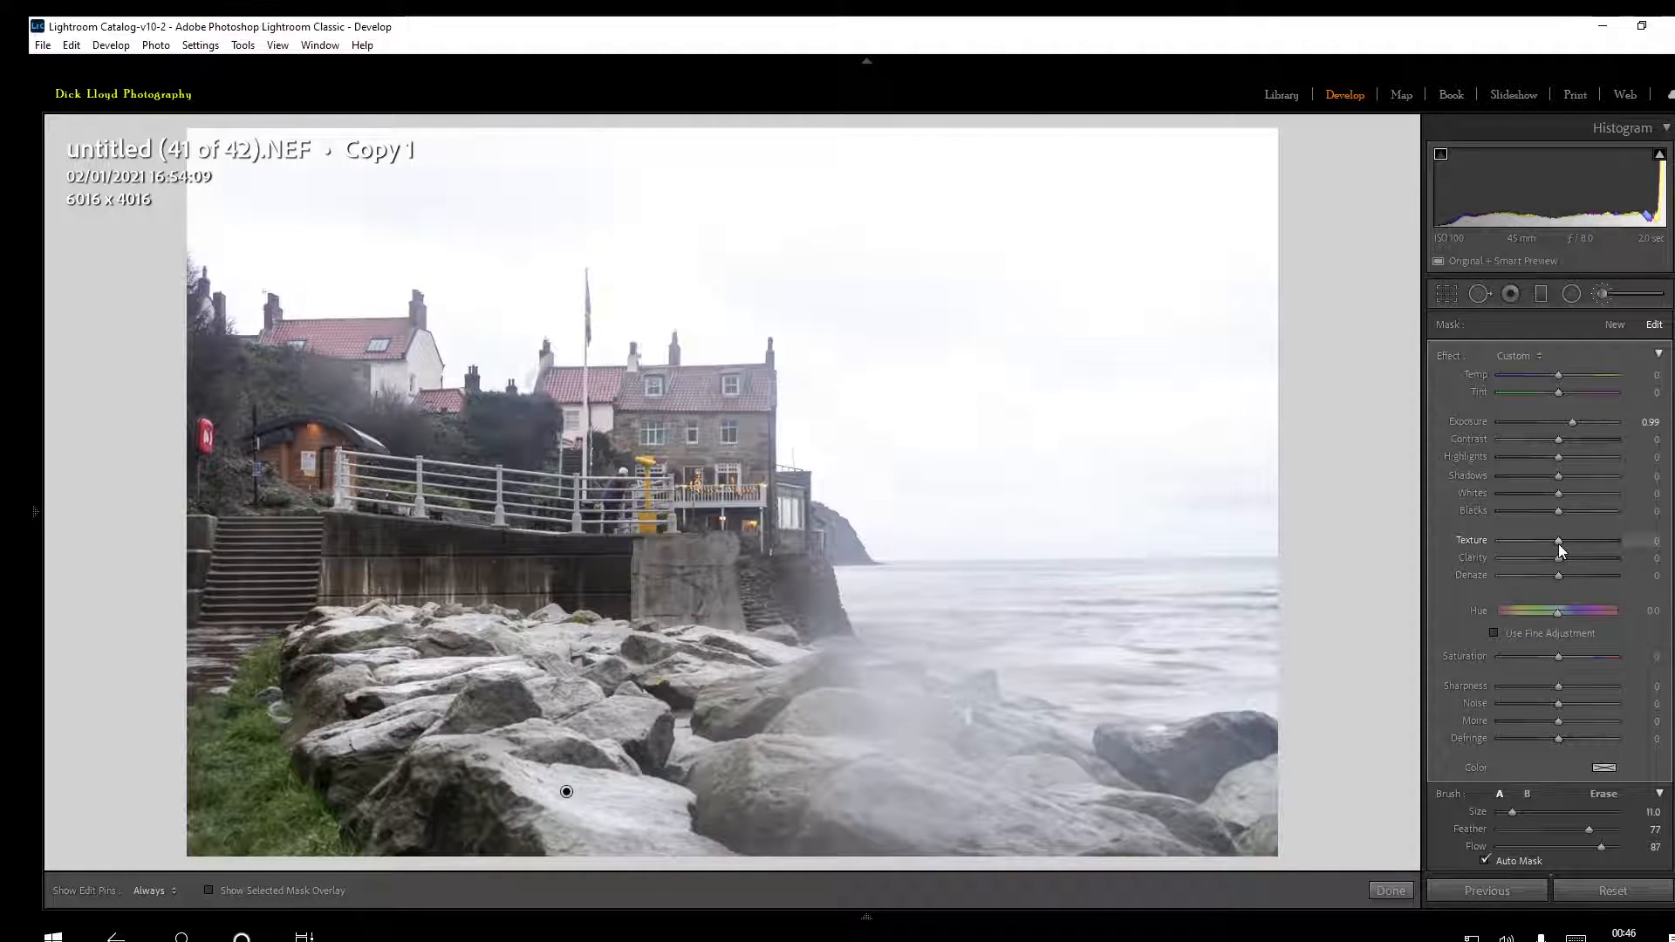
{"action": "left_click_drag", "start_coordinate": [1559, 543], "coordinate": [1579, 547]}
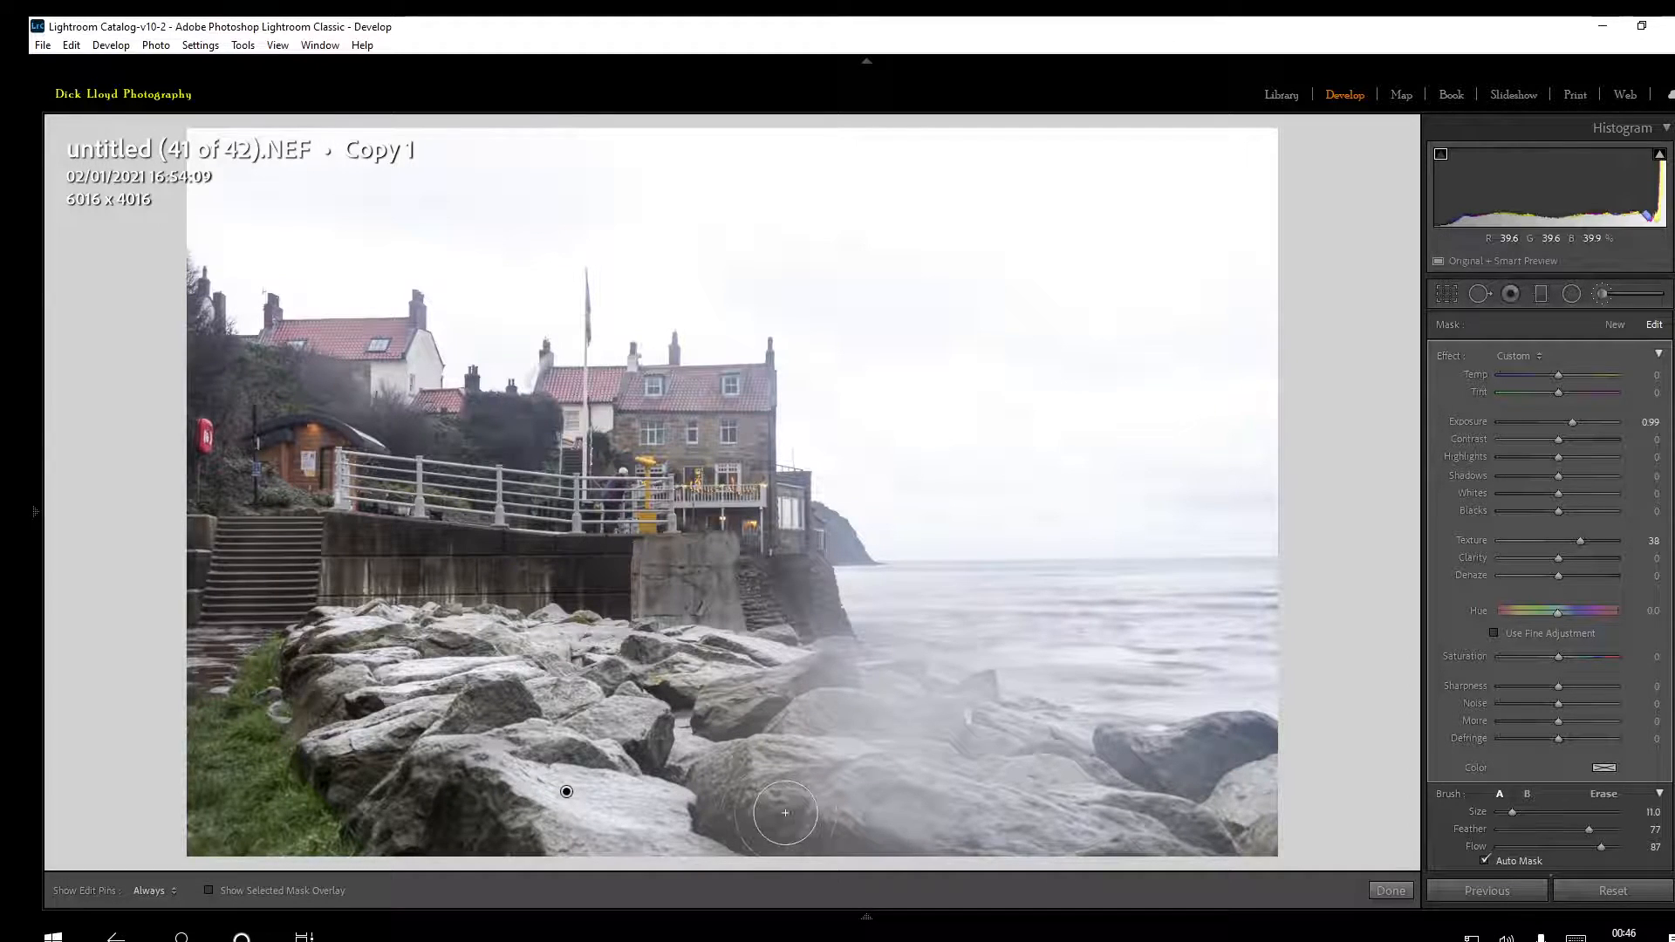
{"action": "left_click", "coordinate": [1389, 891]}
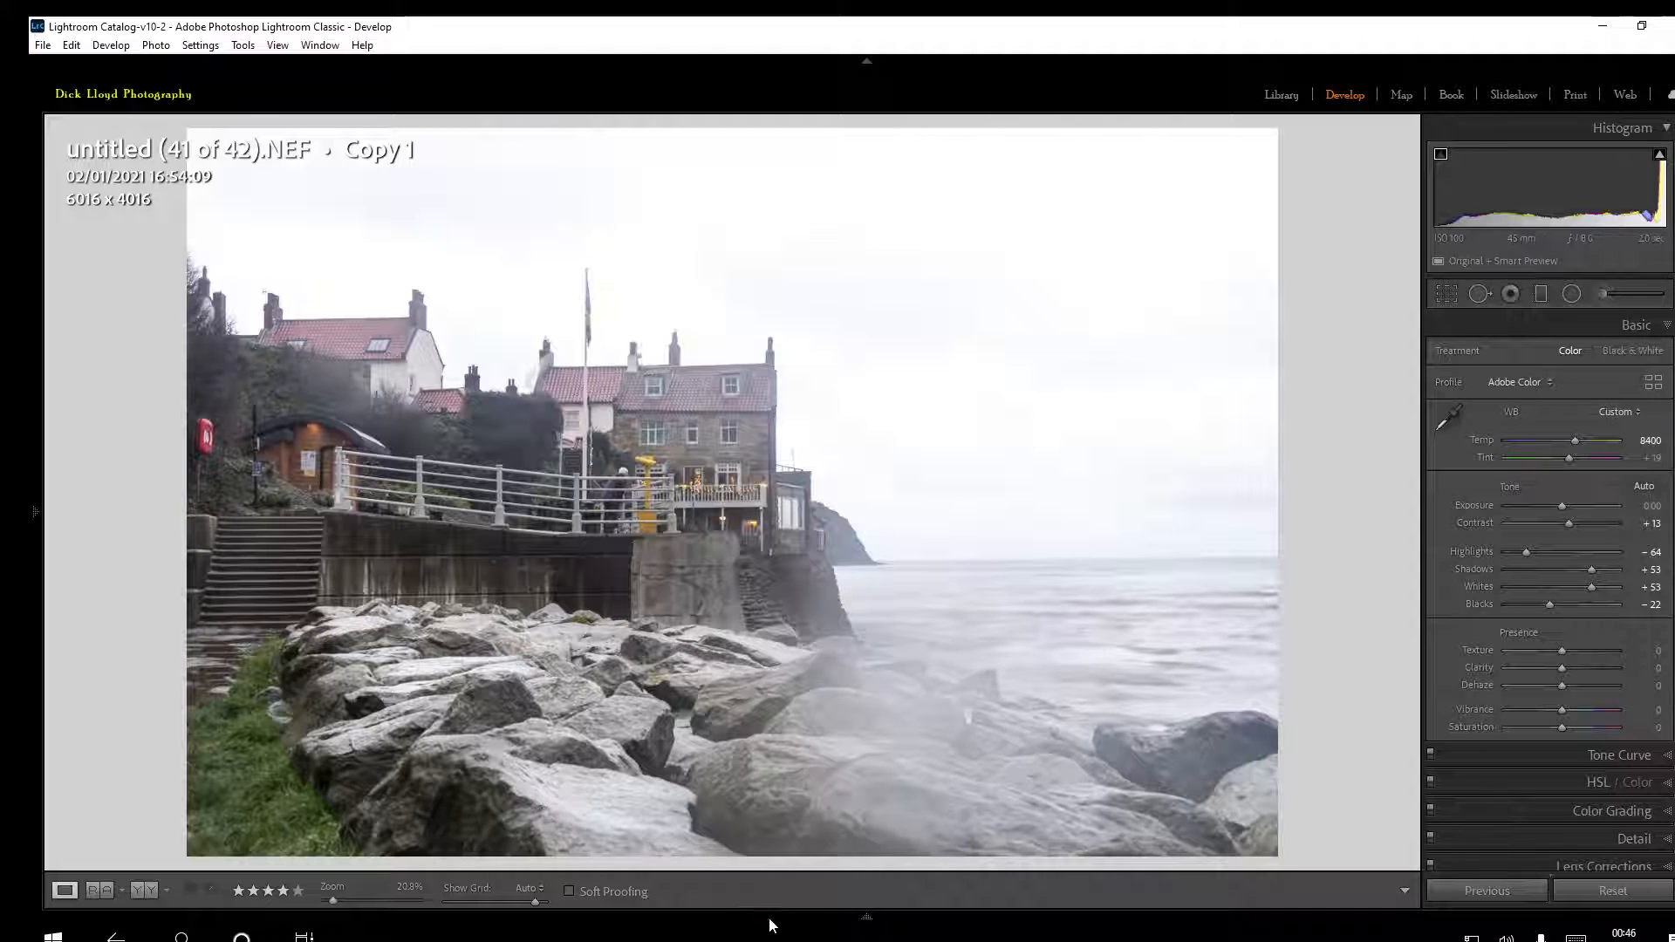
Examine the brushed rocks up close at about 56% zoom and return to the full photo
{"action": "mouse_move", "coordinate": [860, 919]}
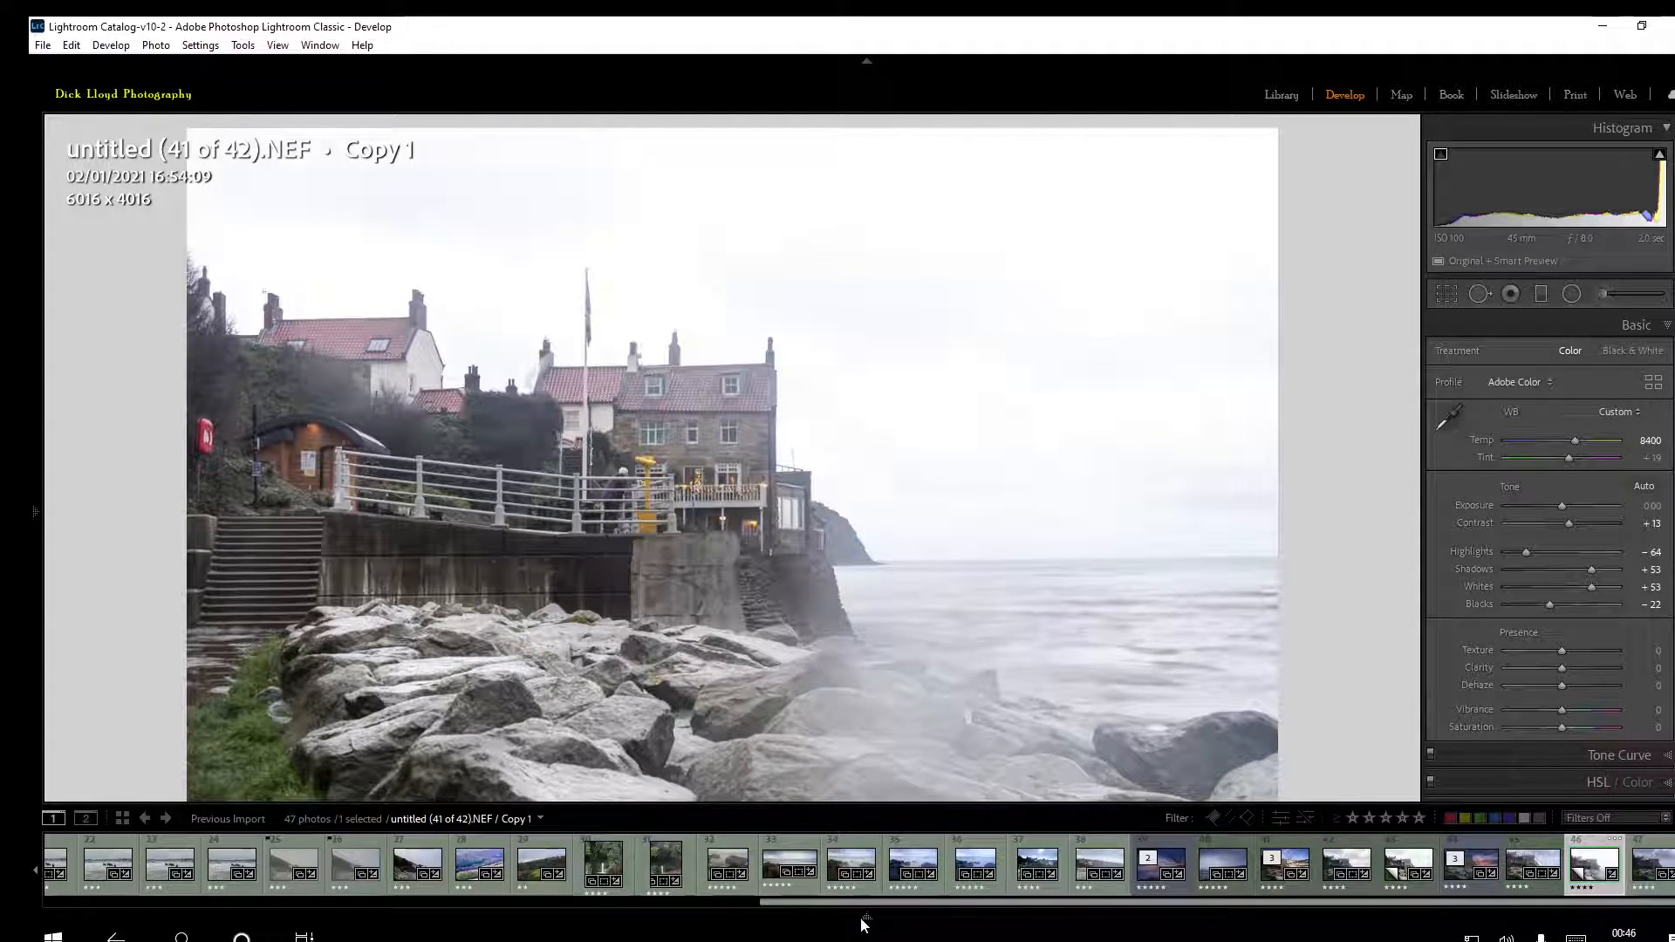
{"action": "key", "text": "t"}
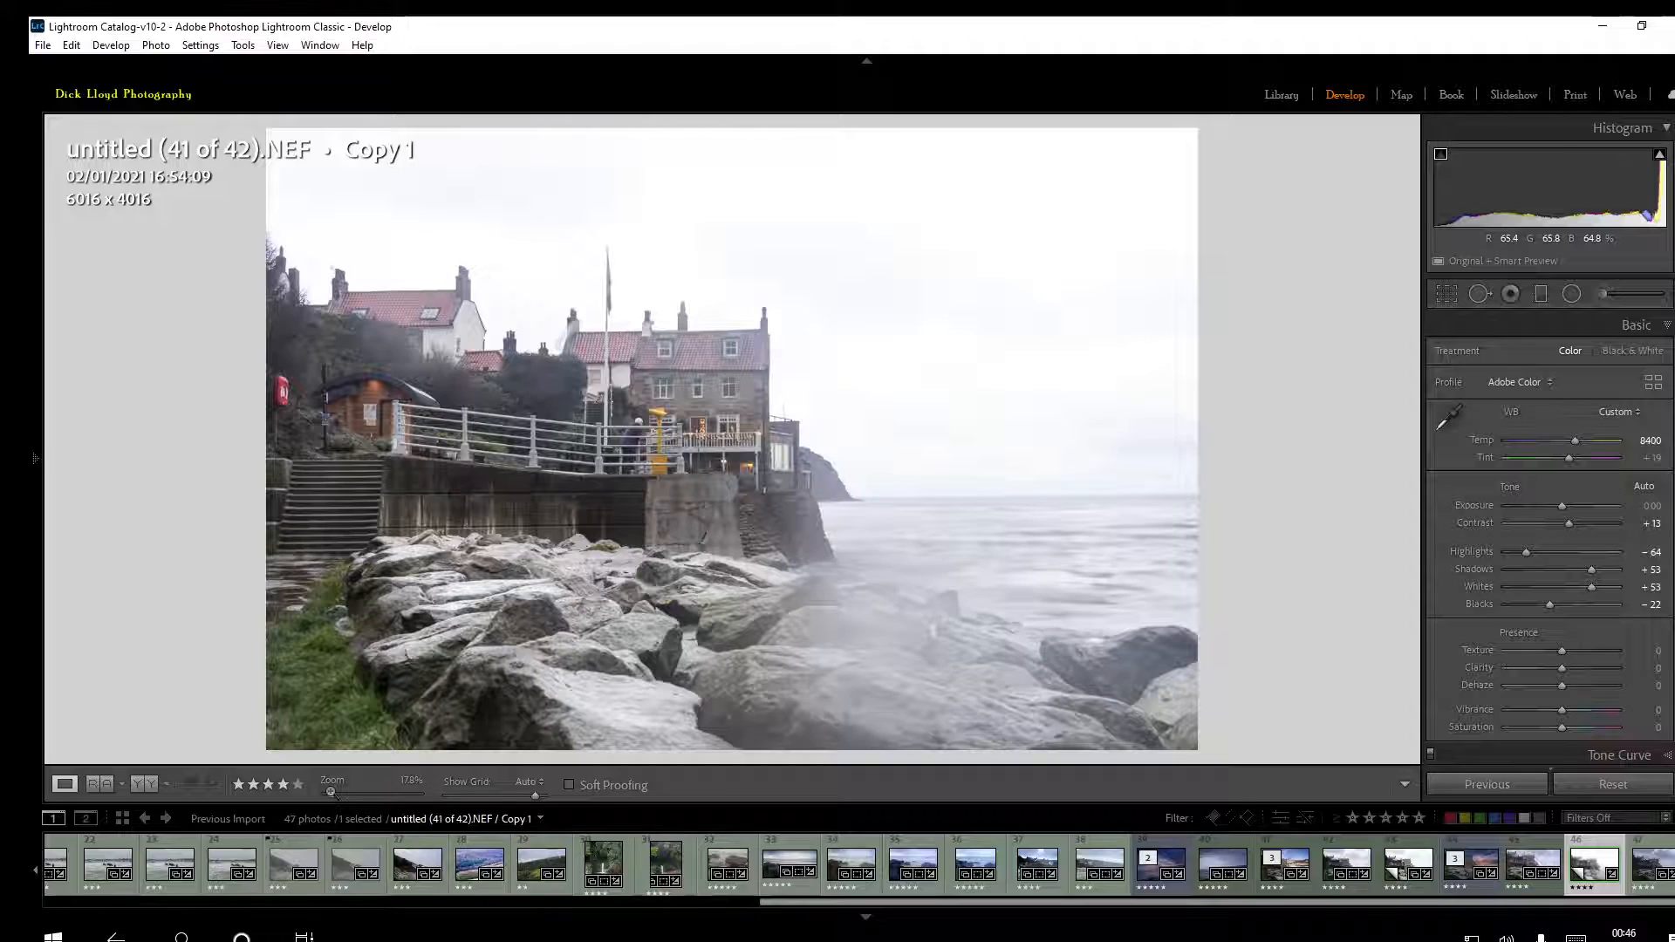
{"action": "left_click", "coordinate": [330, 791]}
{"action": "left_click_drag", "start_coordinate": [328, 794], "coordinate": [349, 798]}
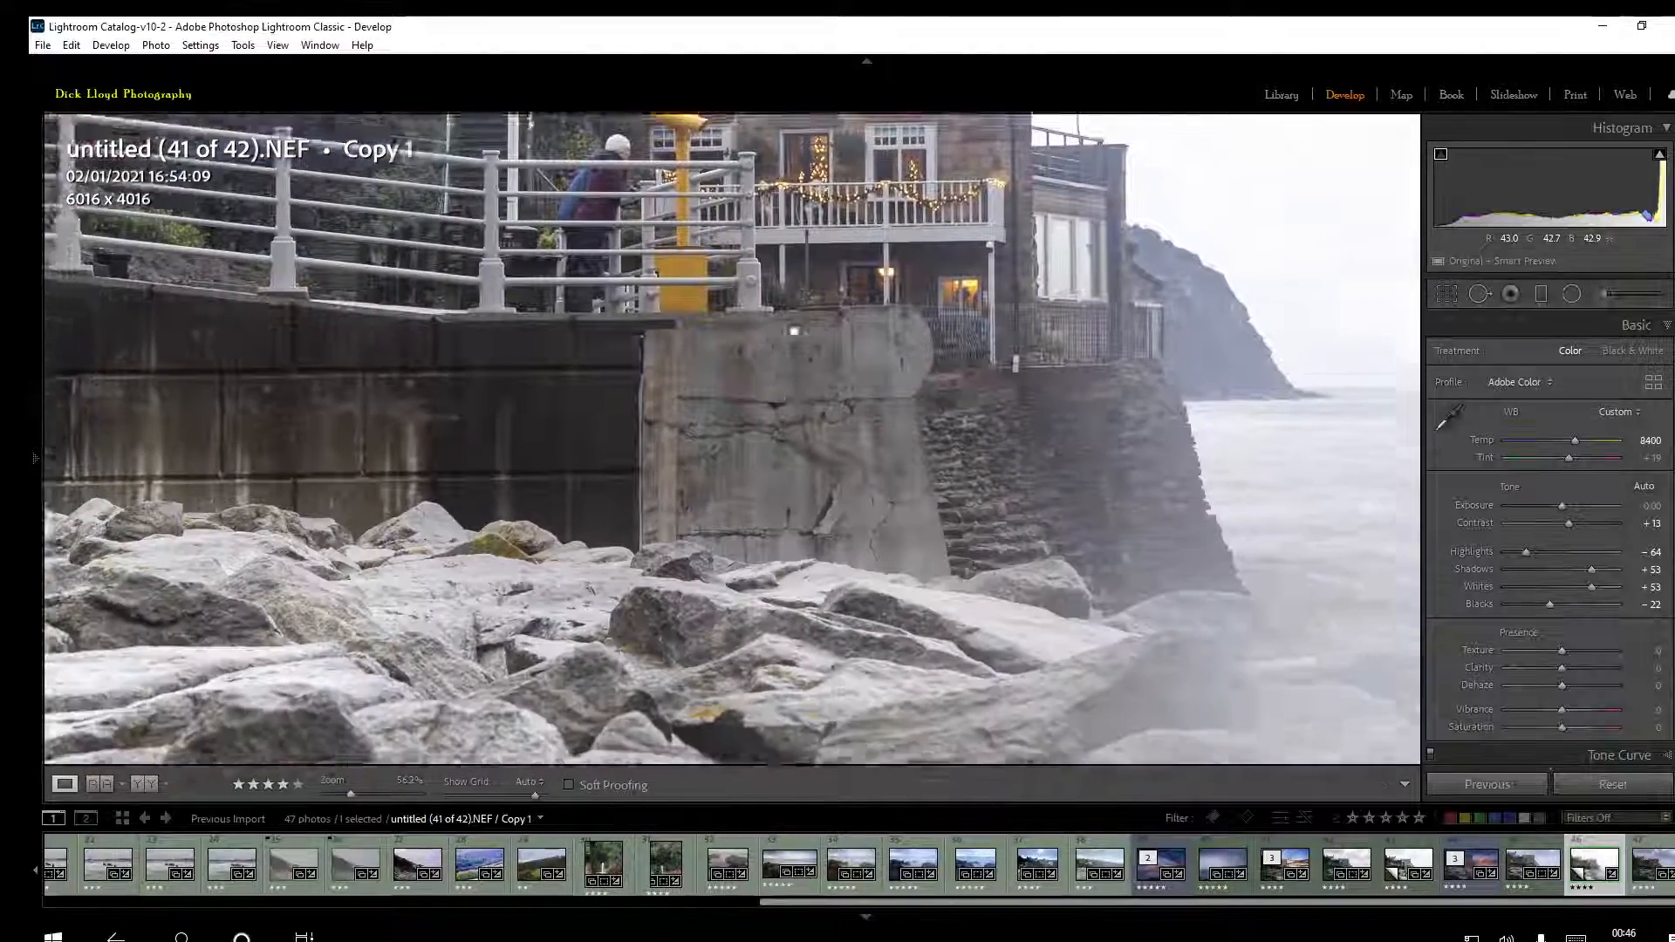
{"action": "left_click_drag", "start_coordinate": [794, 330], "coordinate": [827, 232]}
{"action": "left_click_drag", "start_coordinate": [589, 615], "coordinate": [517, 404]}
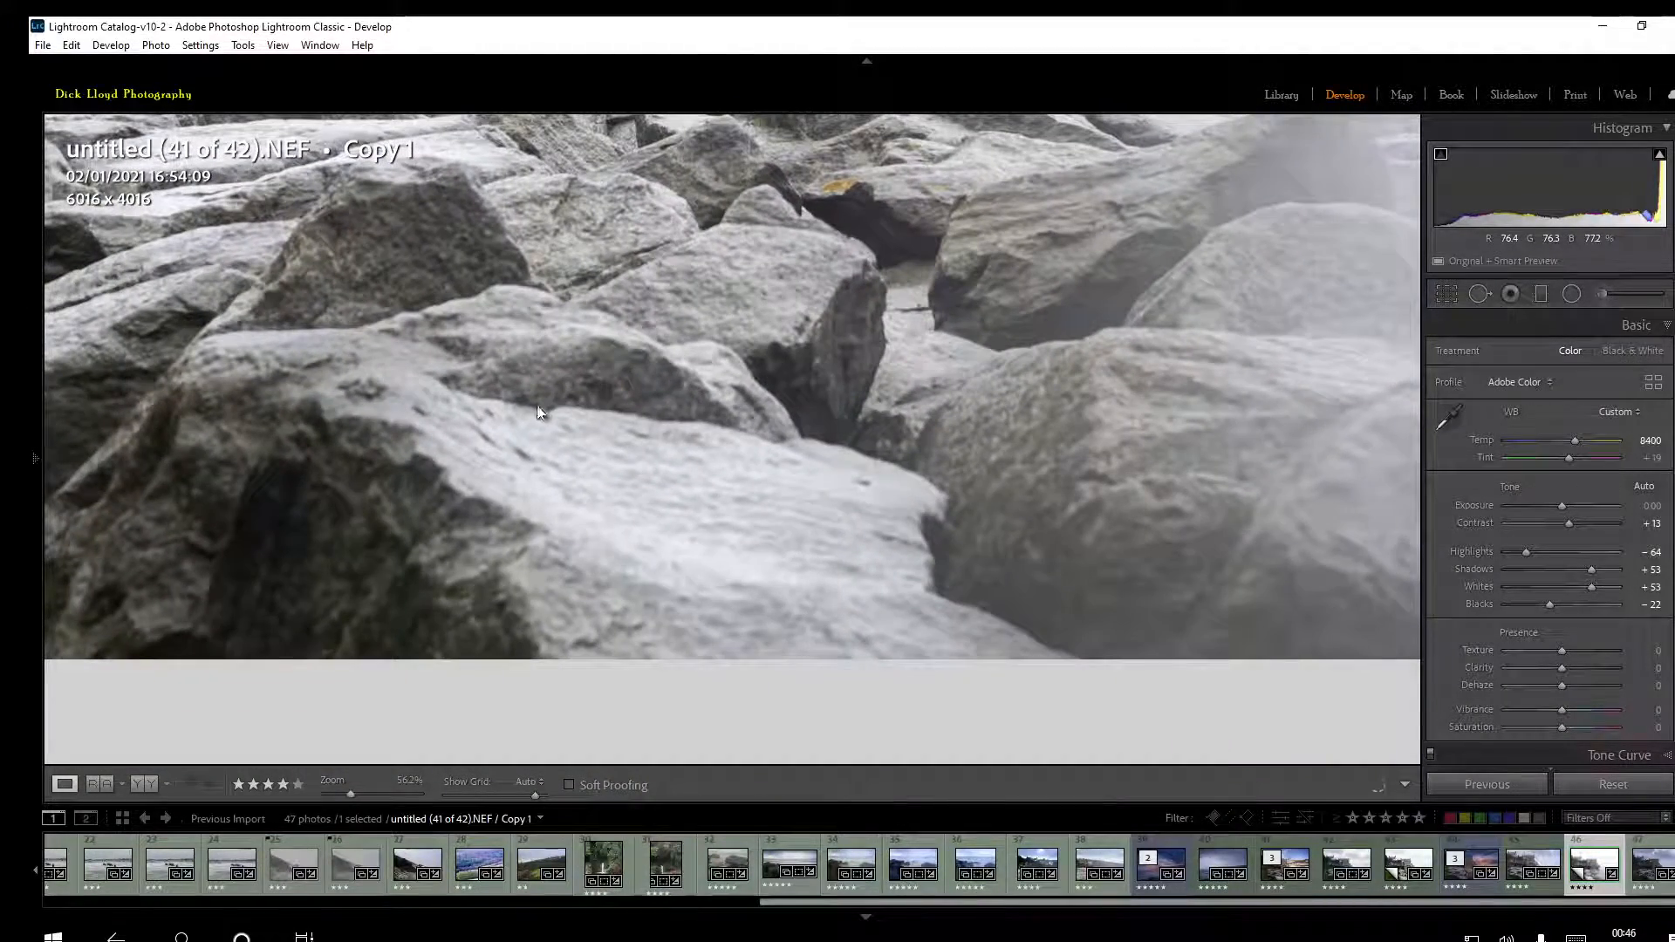
{"action": "left_click_drag", "start_coordinate": [673, 509], "coordinate": [894, 686]}
{"action": "left_click_drag", "start_coordinate": [641, 395], "coordinate": [589, 537]}
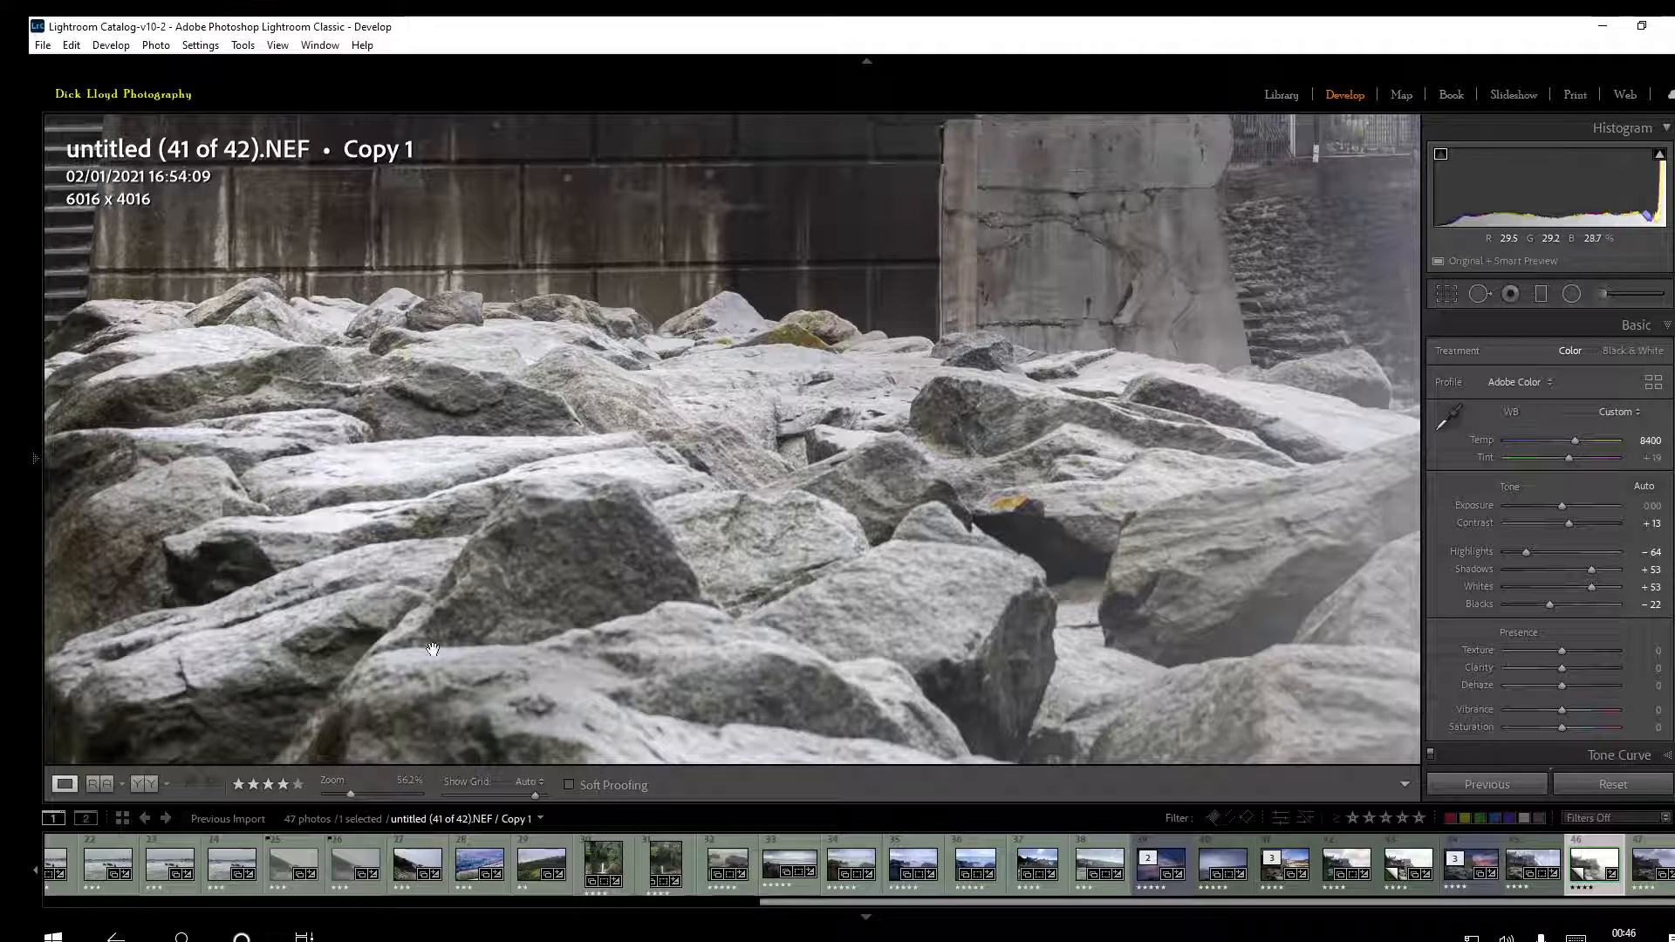
{"action": "left_click", "coordinate": [633, 518]}
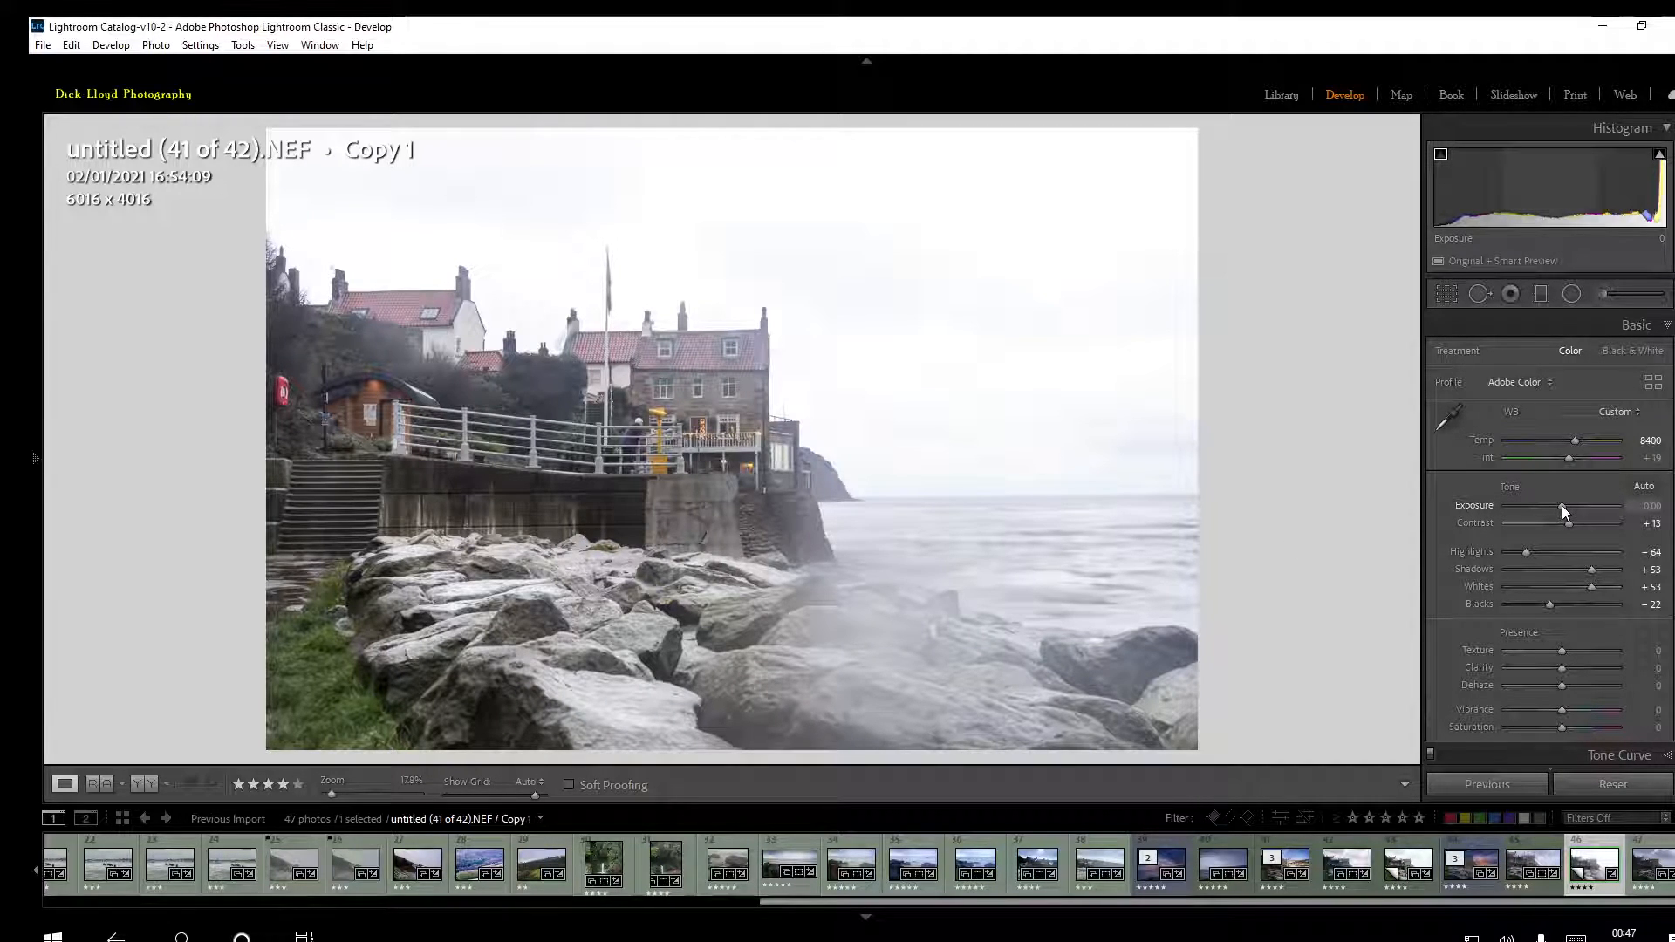
Set the photo's overall Exposure to -0.63, Vibrance to +23 and Dehaze to +11
{"action": "left_click_drag", "start_coordinate": [1562, 504], "coordinate": [1555, 504]}
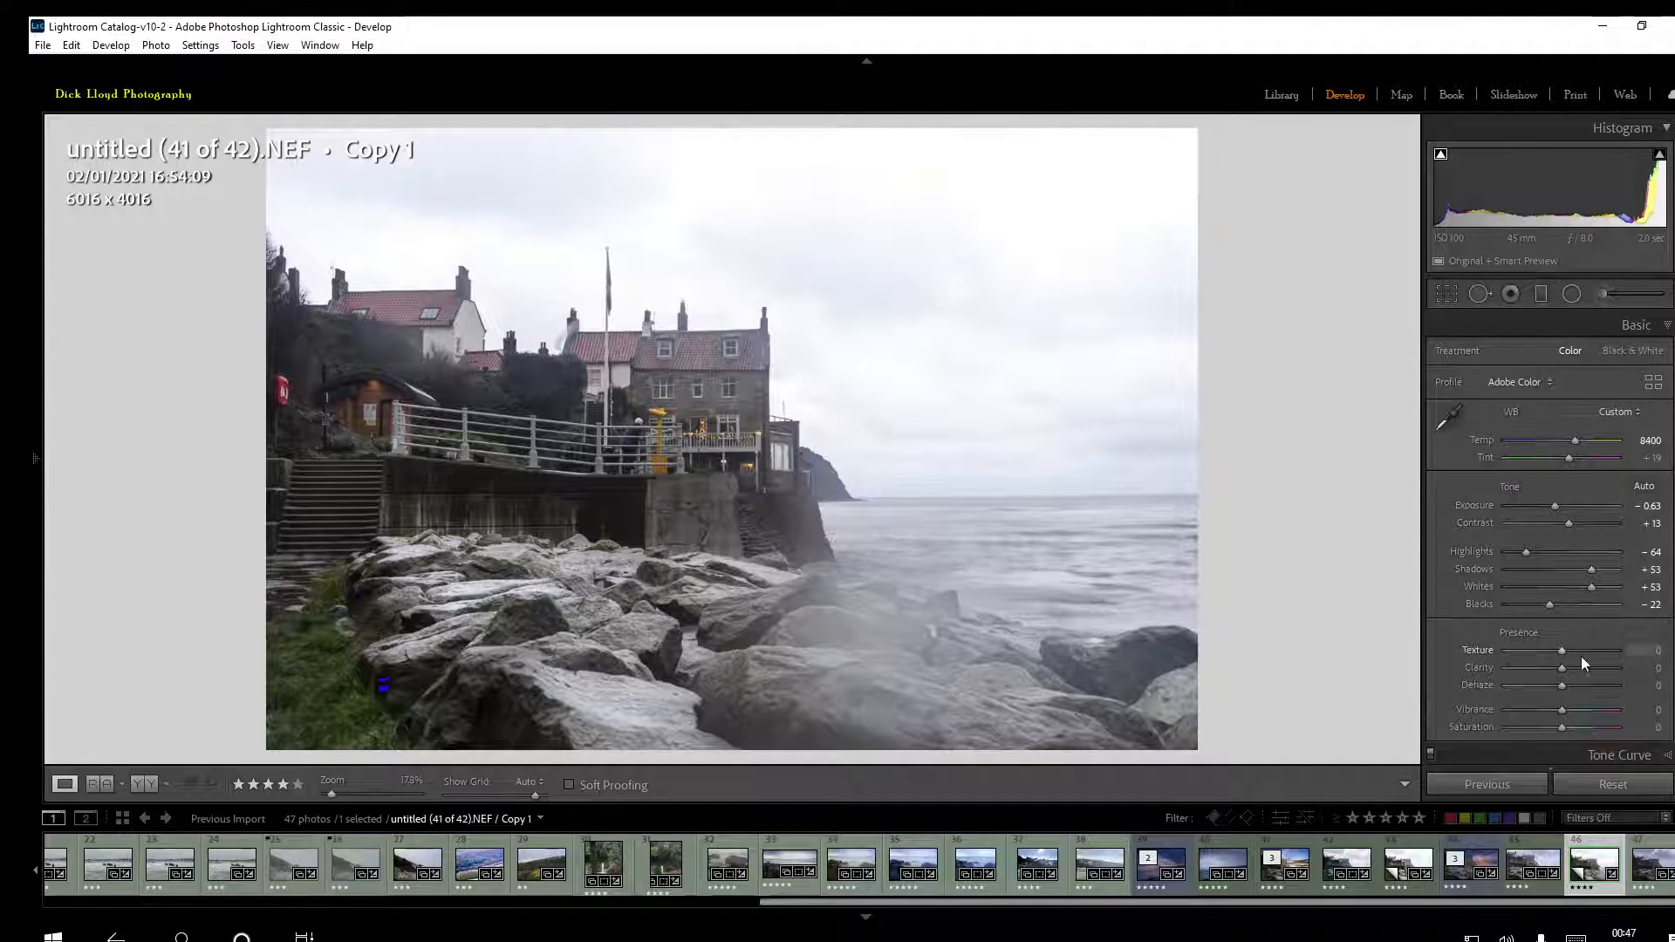
{"action": "left_click_drag", "start_coordinate": [1563, 707], "coordinate": [1576, 707]}
{"action": "scroll", "coordinate": [1648, 626], "scroll_direction": "down", "scroll_amount": 5}
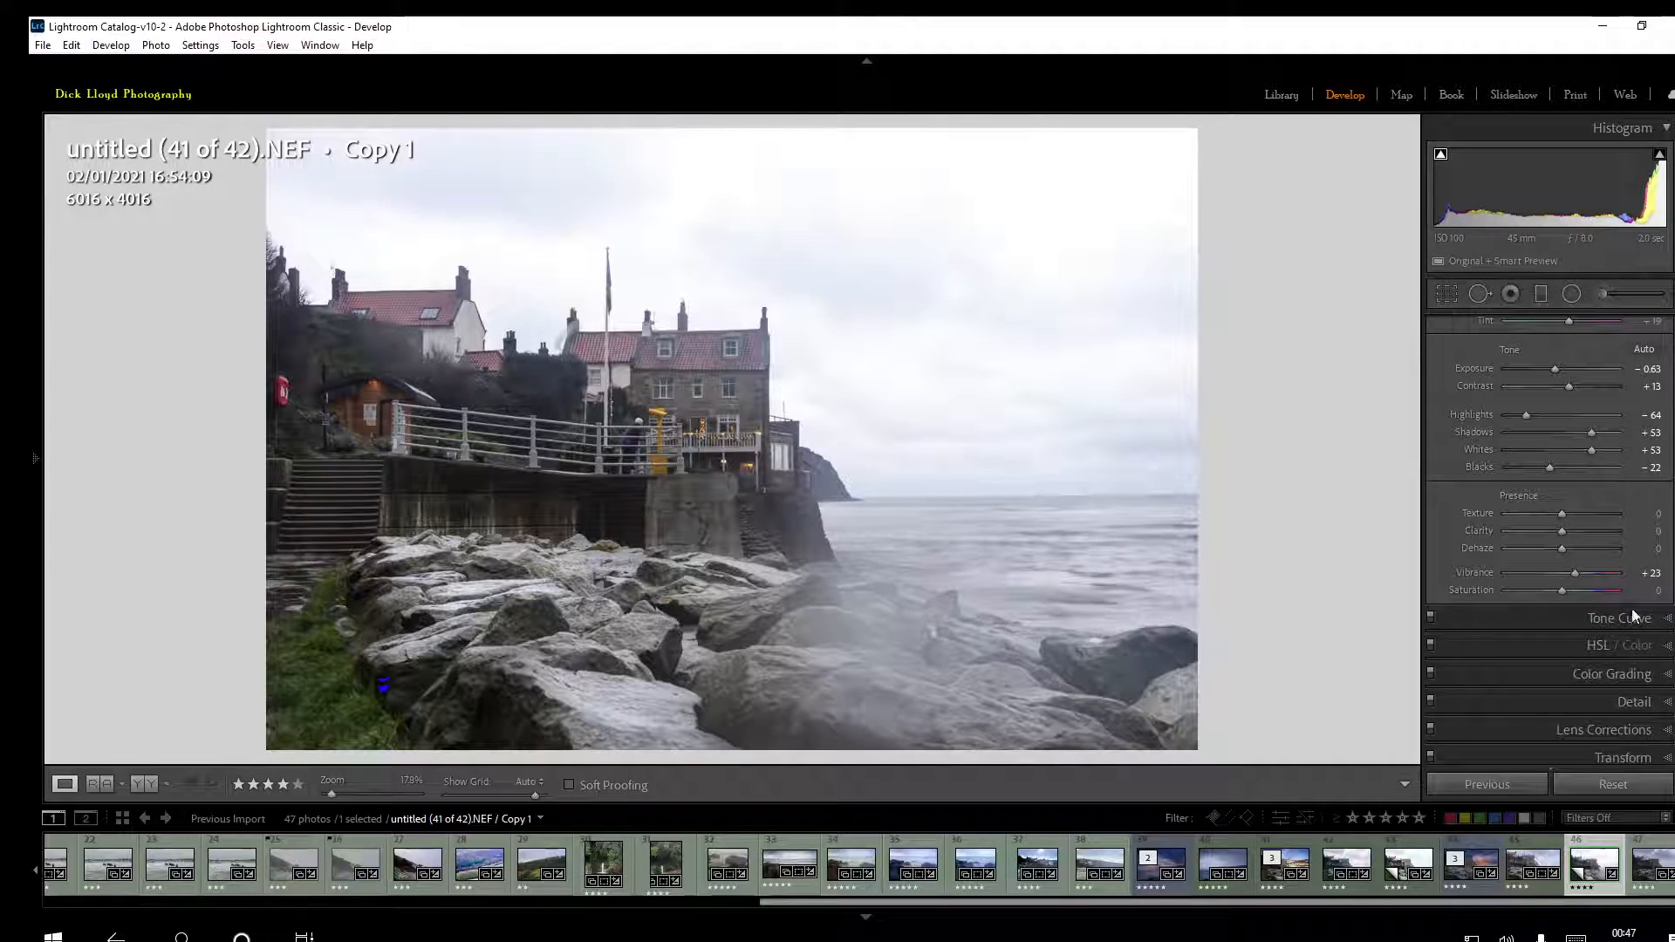
{"action": "left_click_drag", "start_coordinate": [1563, 547], "coordinate": [1569, 546]}
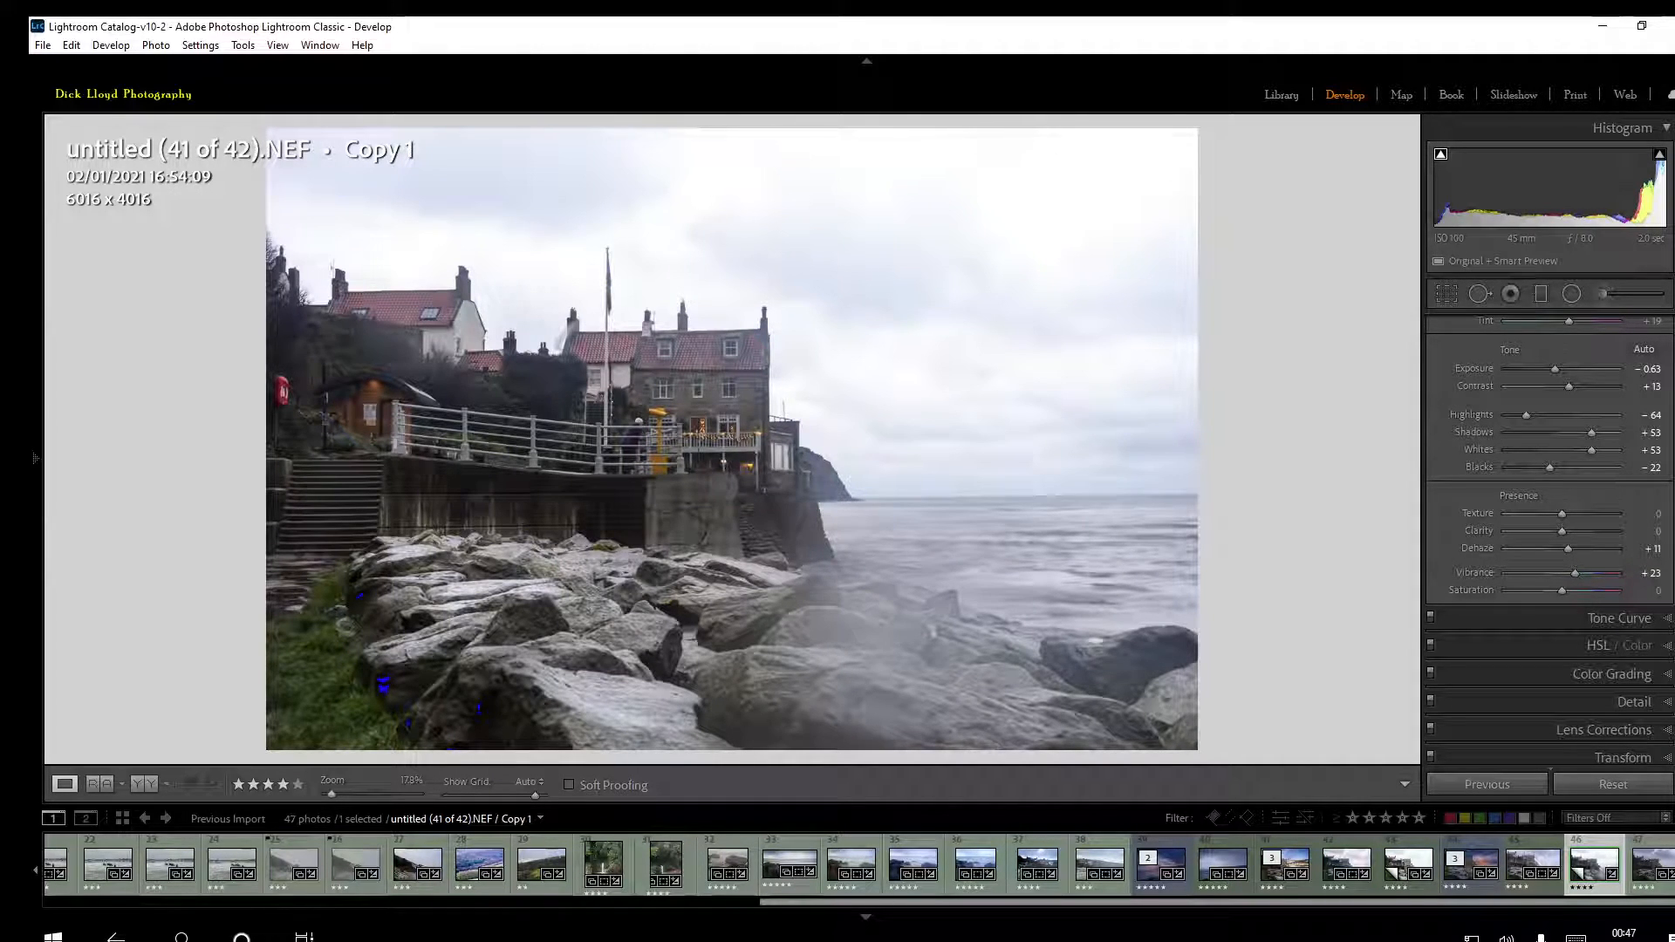
Brighten the warm lights on the building and hut with the targeted Luminance adjustment: Red +3, Orange +25, Yellow +21
{"action": "scroll", "coordinate": [1550, 539], "scroll_direction": "down", "scroll_amount": 1}
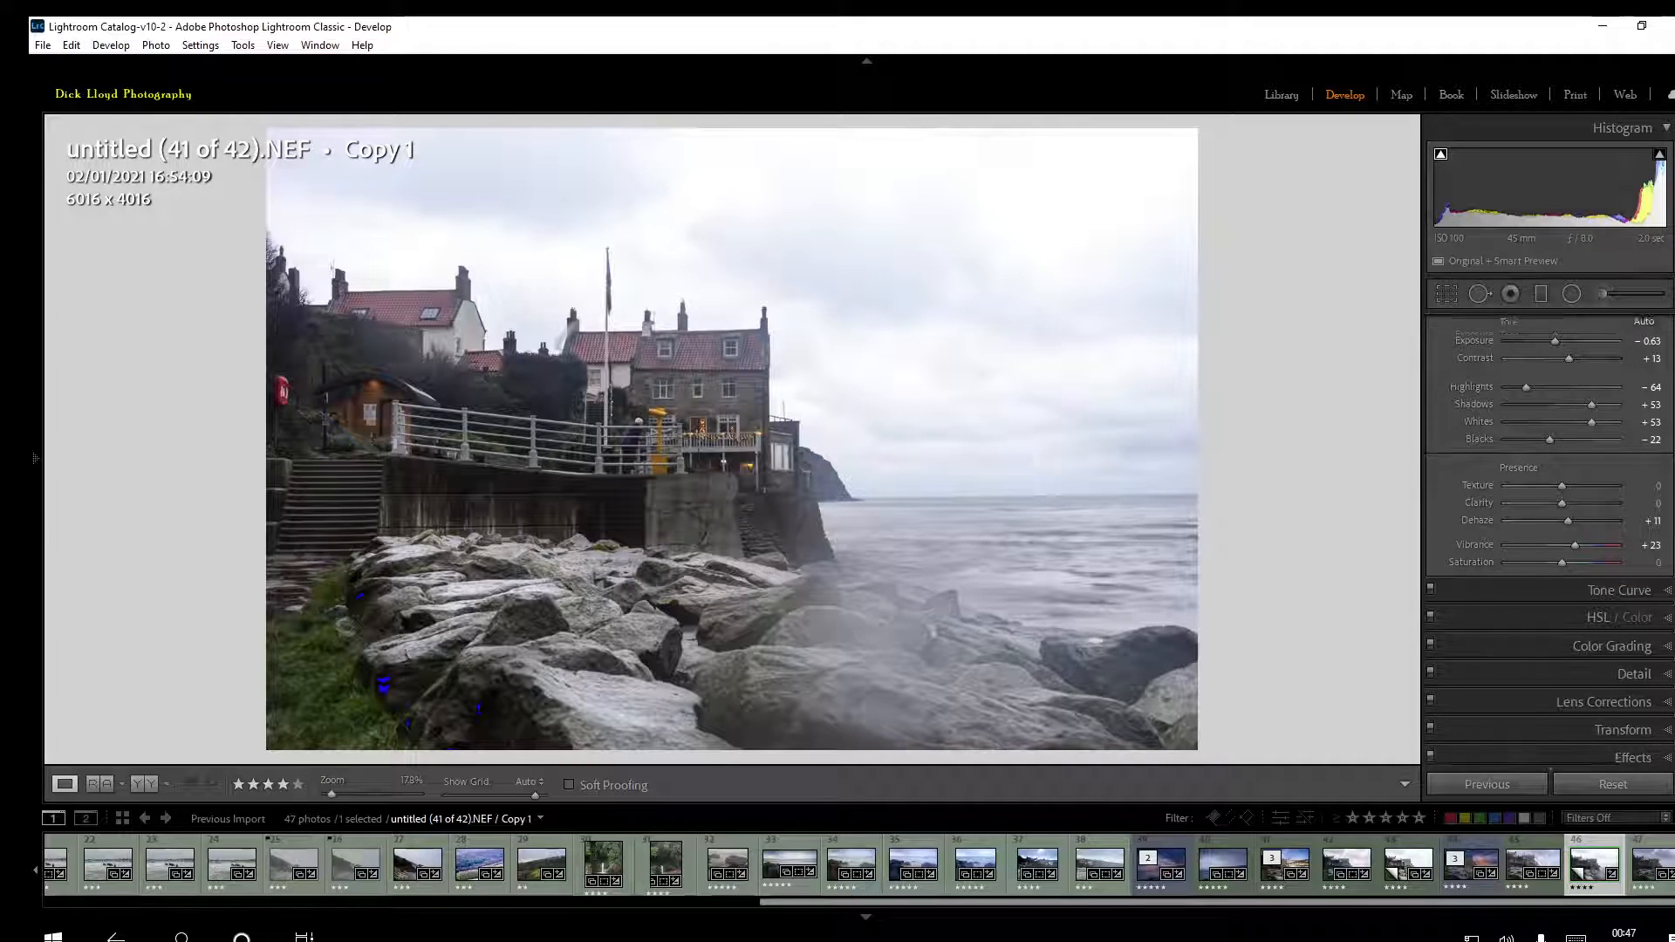
{"action": "scroll", "coordinate": [1550, 539], "scroll_direction": "down", "scroll_amount": 1}
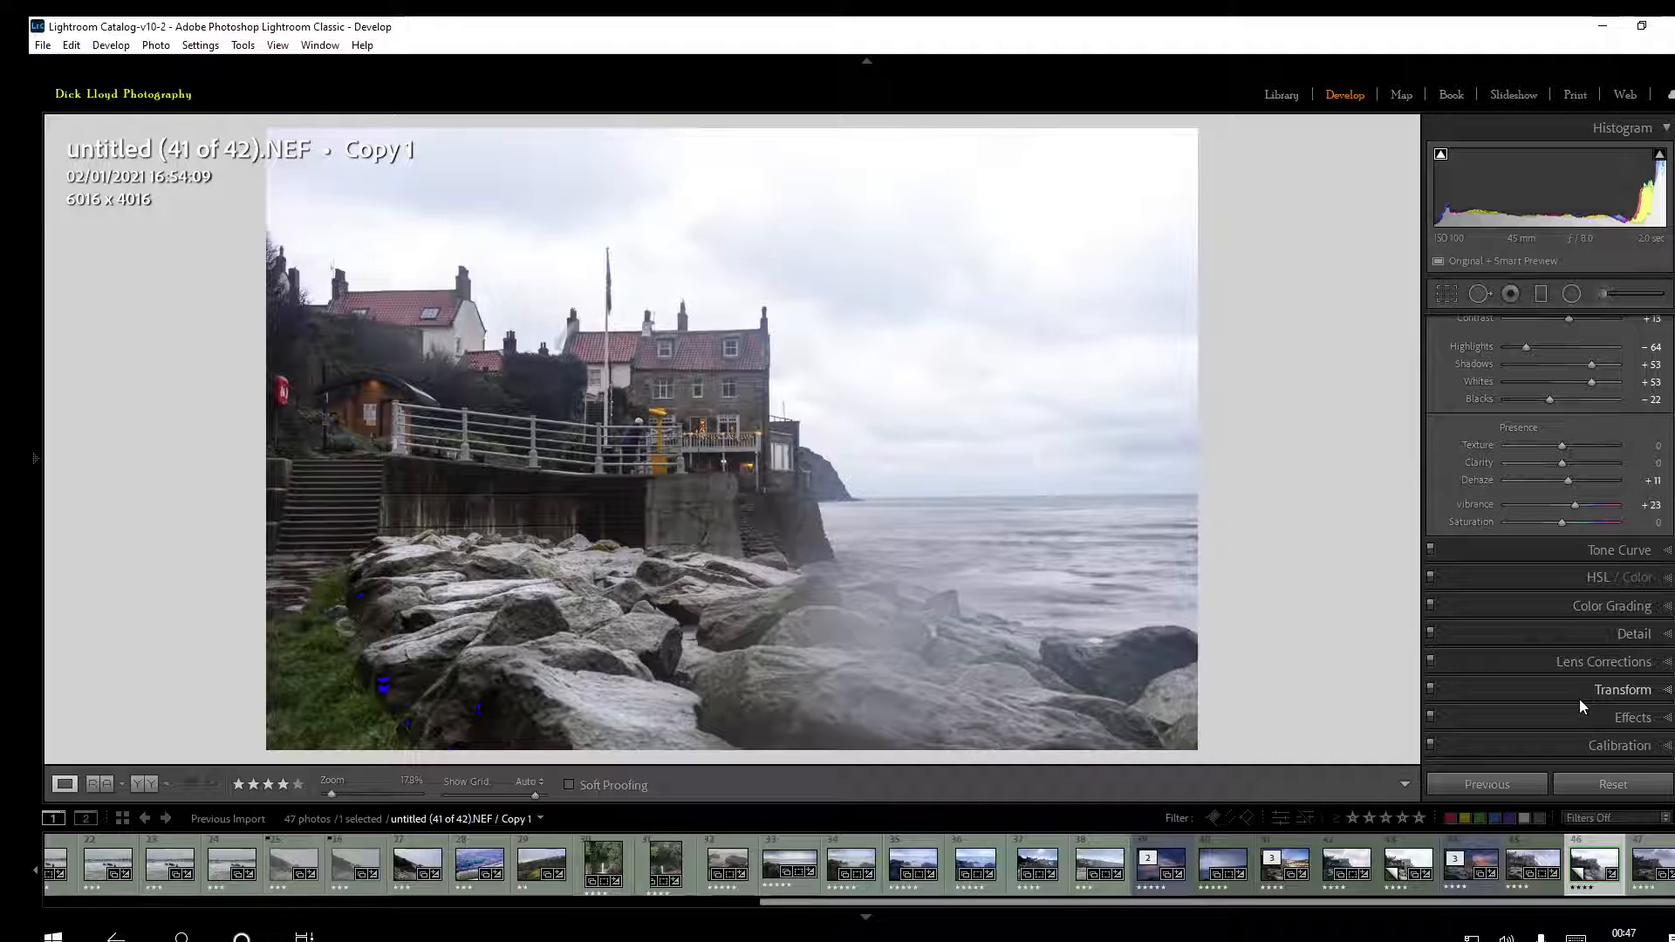
{"action": "left_click", "coordinate": [1573, 578]}
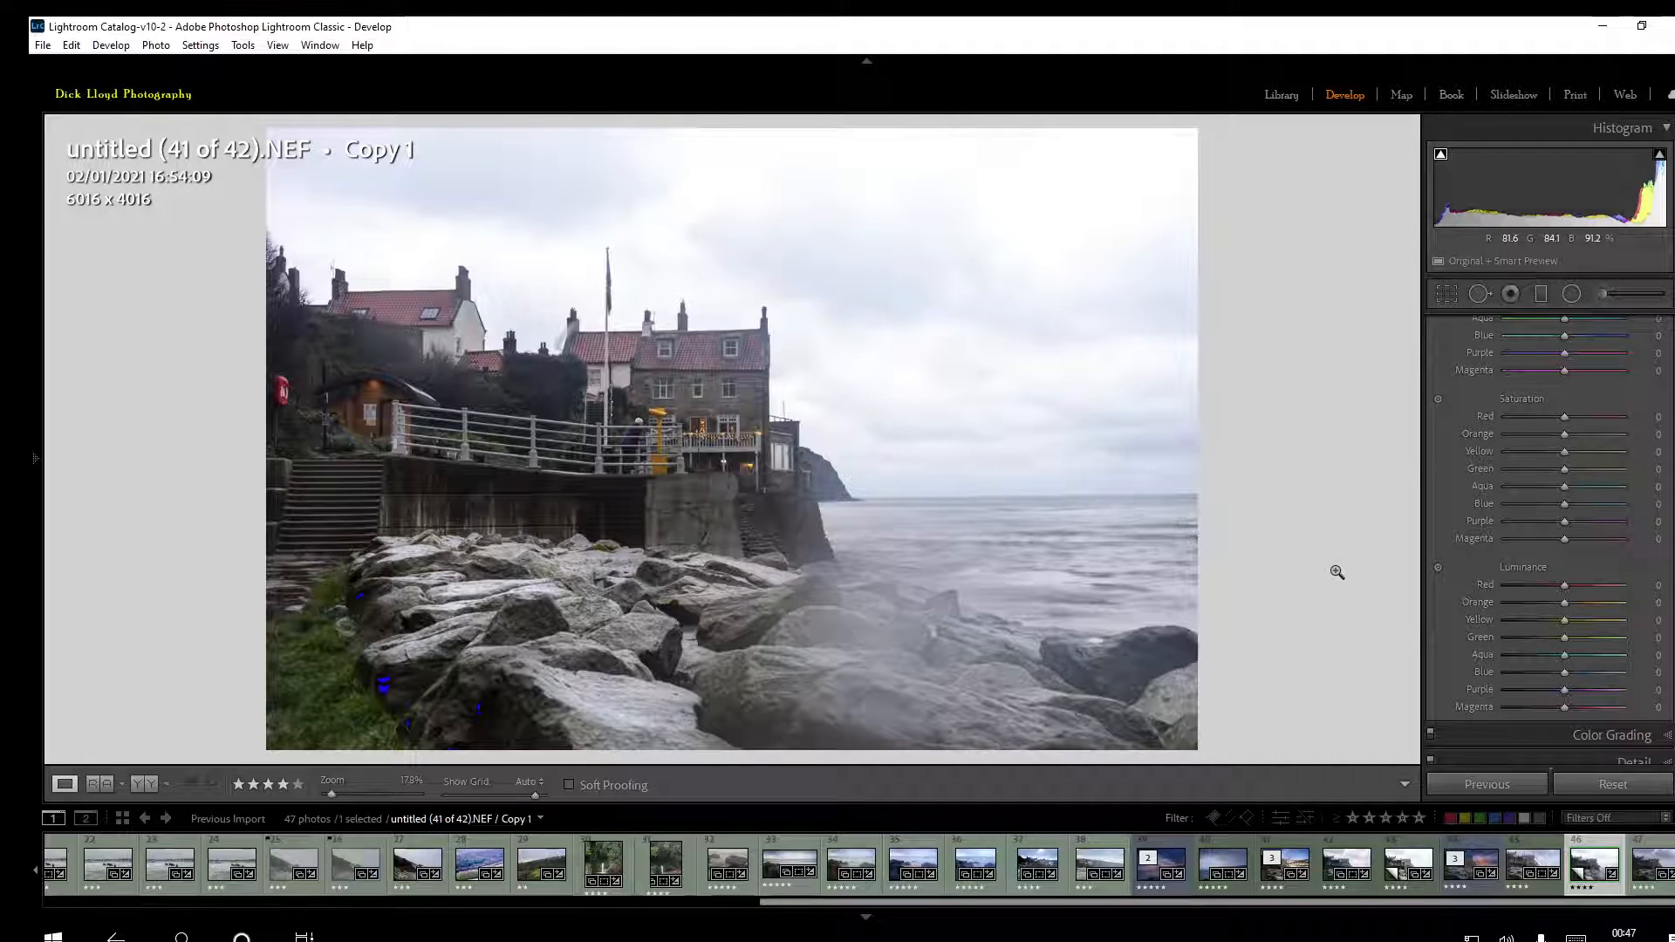
{"action": "left_click", "coordinate": [1439, 569]}
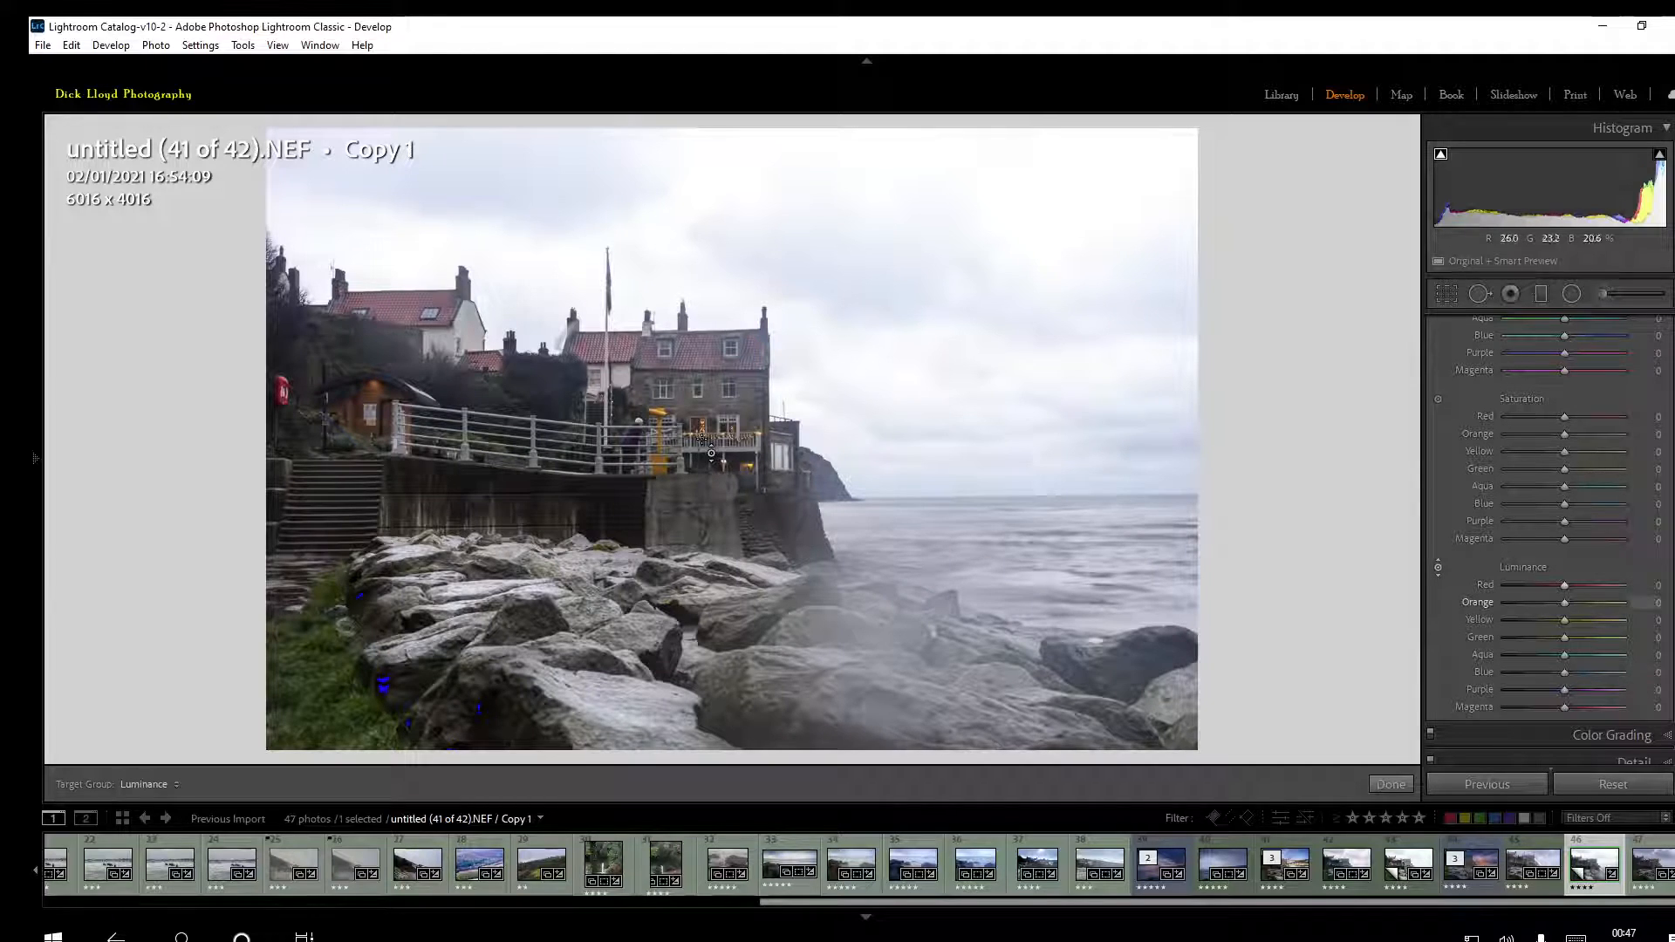
{"action": "left_click_drag", "start_coordinate": [724, 461], "coordinate": [702, 427]}
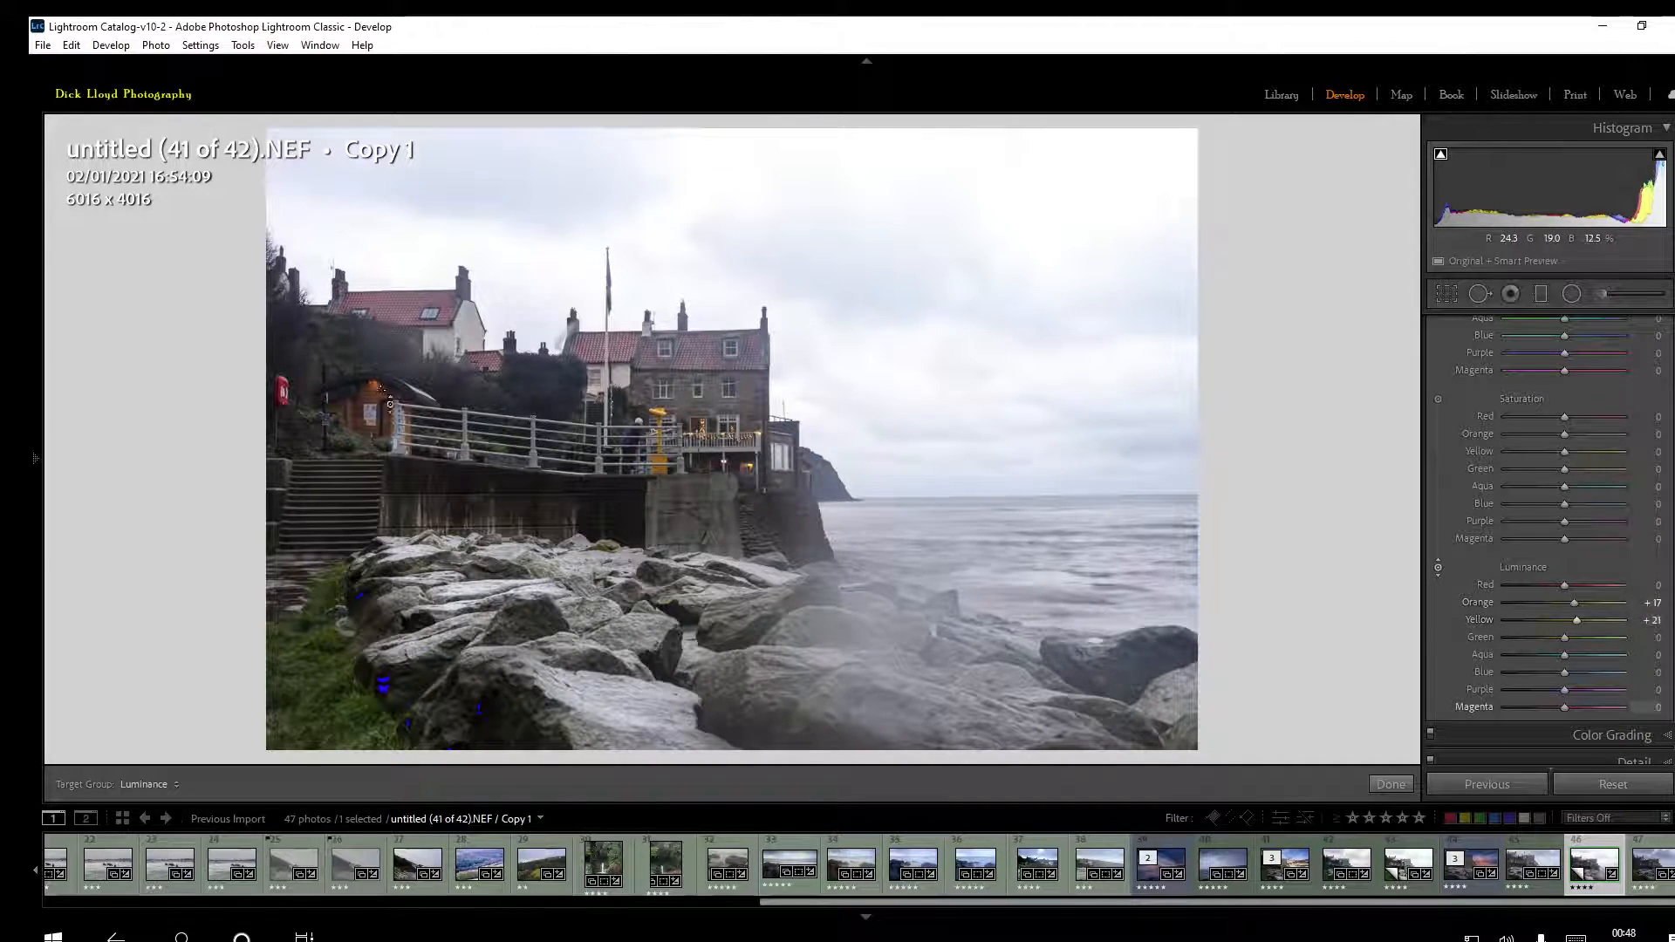
{"action": "left_click_drag", "start_coordinate": [372, 398], "coordinate": [373, 386]}
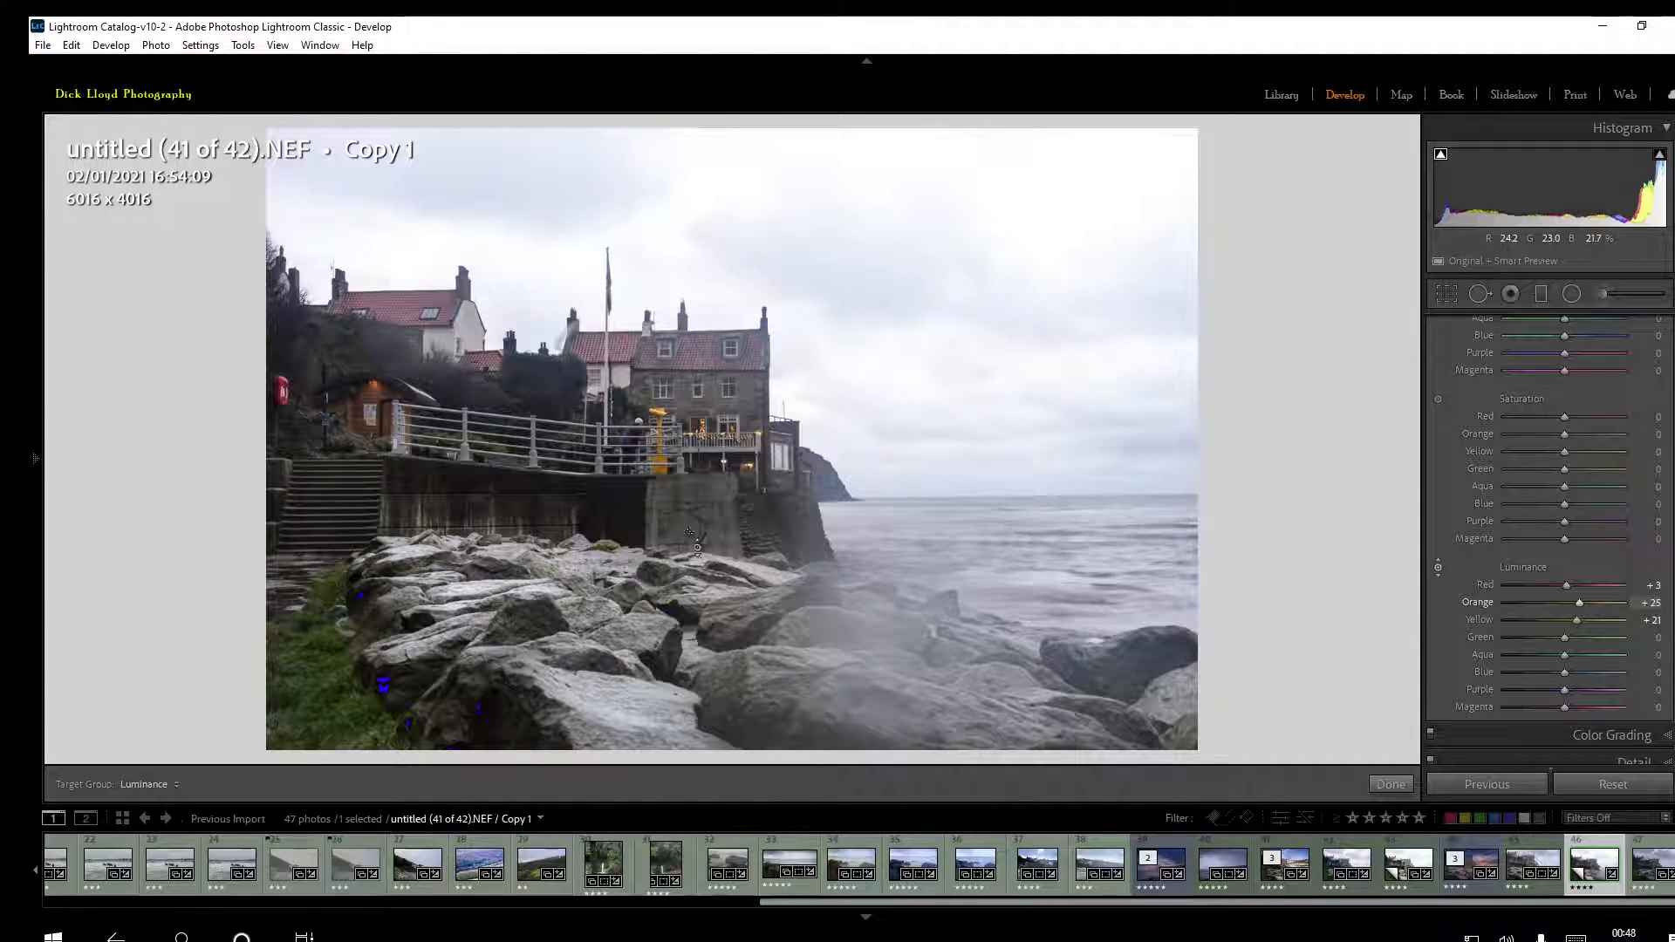
{"action": "left_click", "coordinate": [1401, 787]}
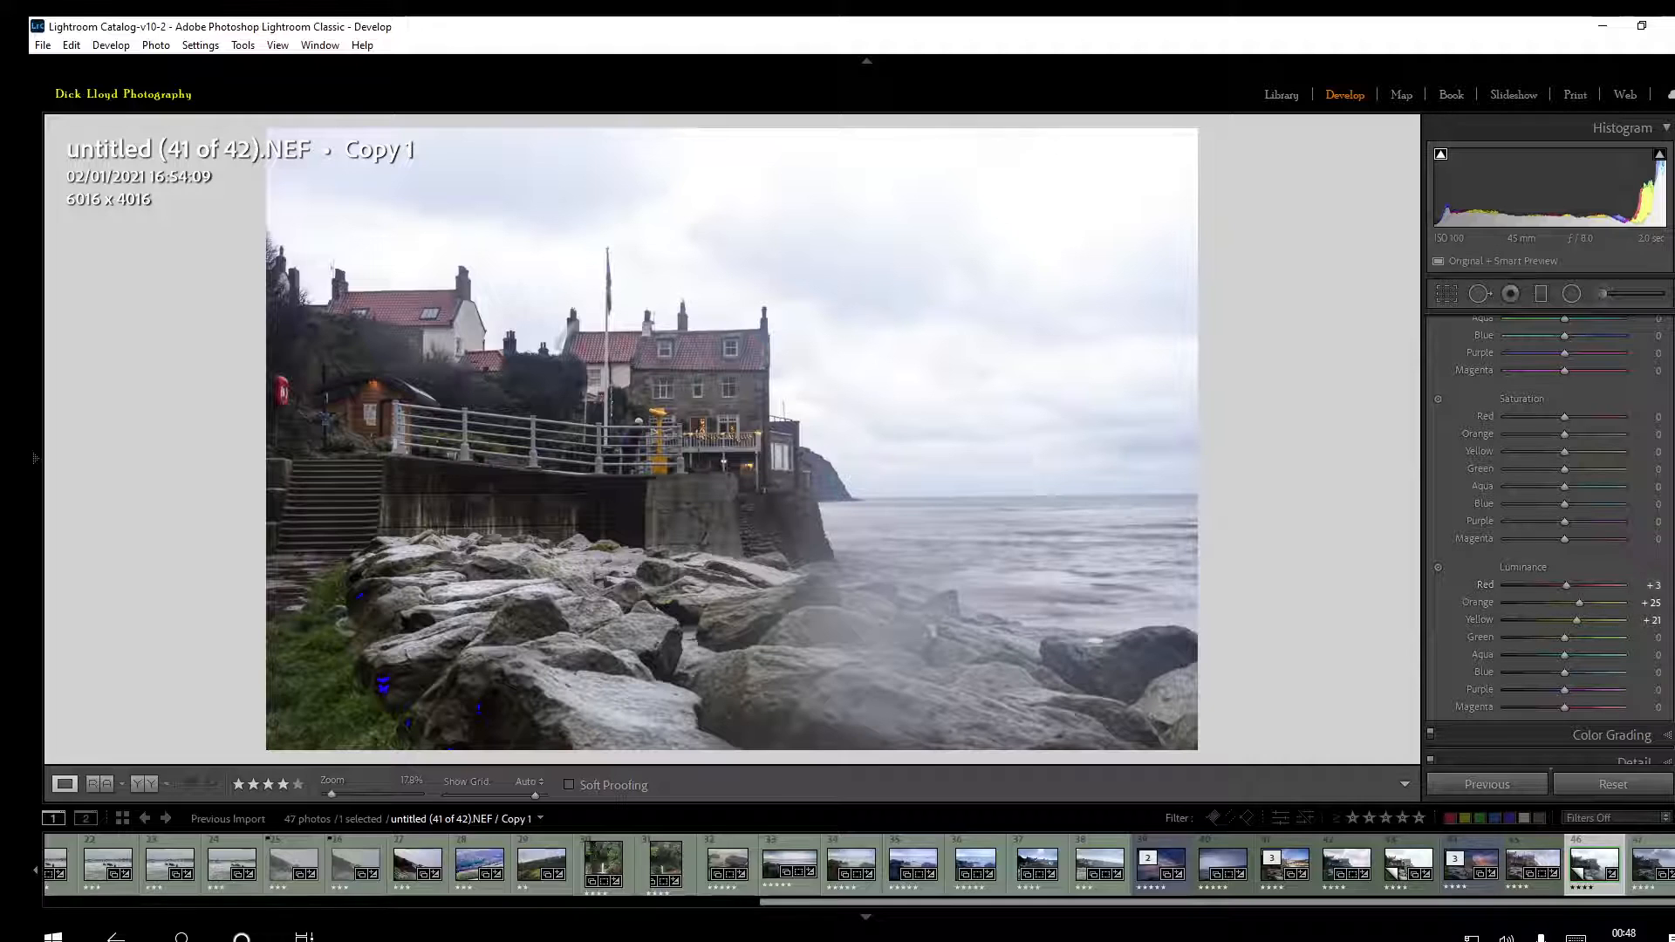
{"action": "scroll", "coordinate": [1550, 523], "scroll_direction": "down", "scroll_amount": 1}
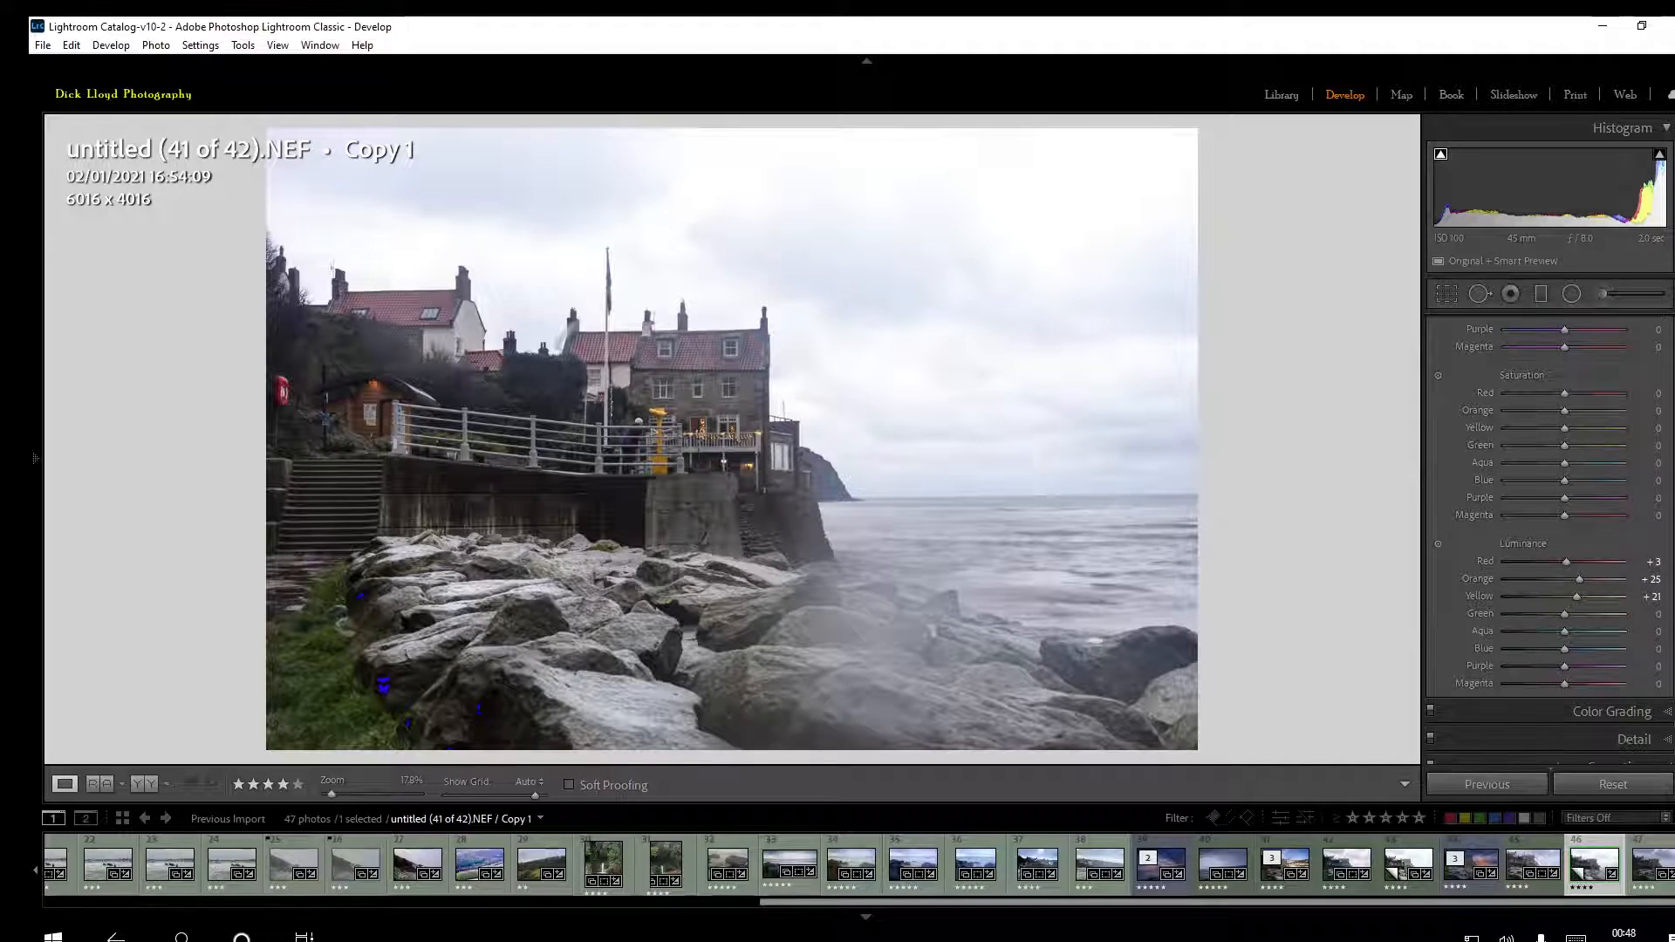
Set the sharpening Amount to 90 while inspecting the stone building and its balcony lights at high magnification
{"action": "scroll", "coordinate": [1550, 523], "scroll_direction": "down", "scroll_amount": 2}
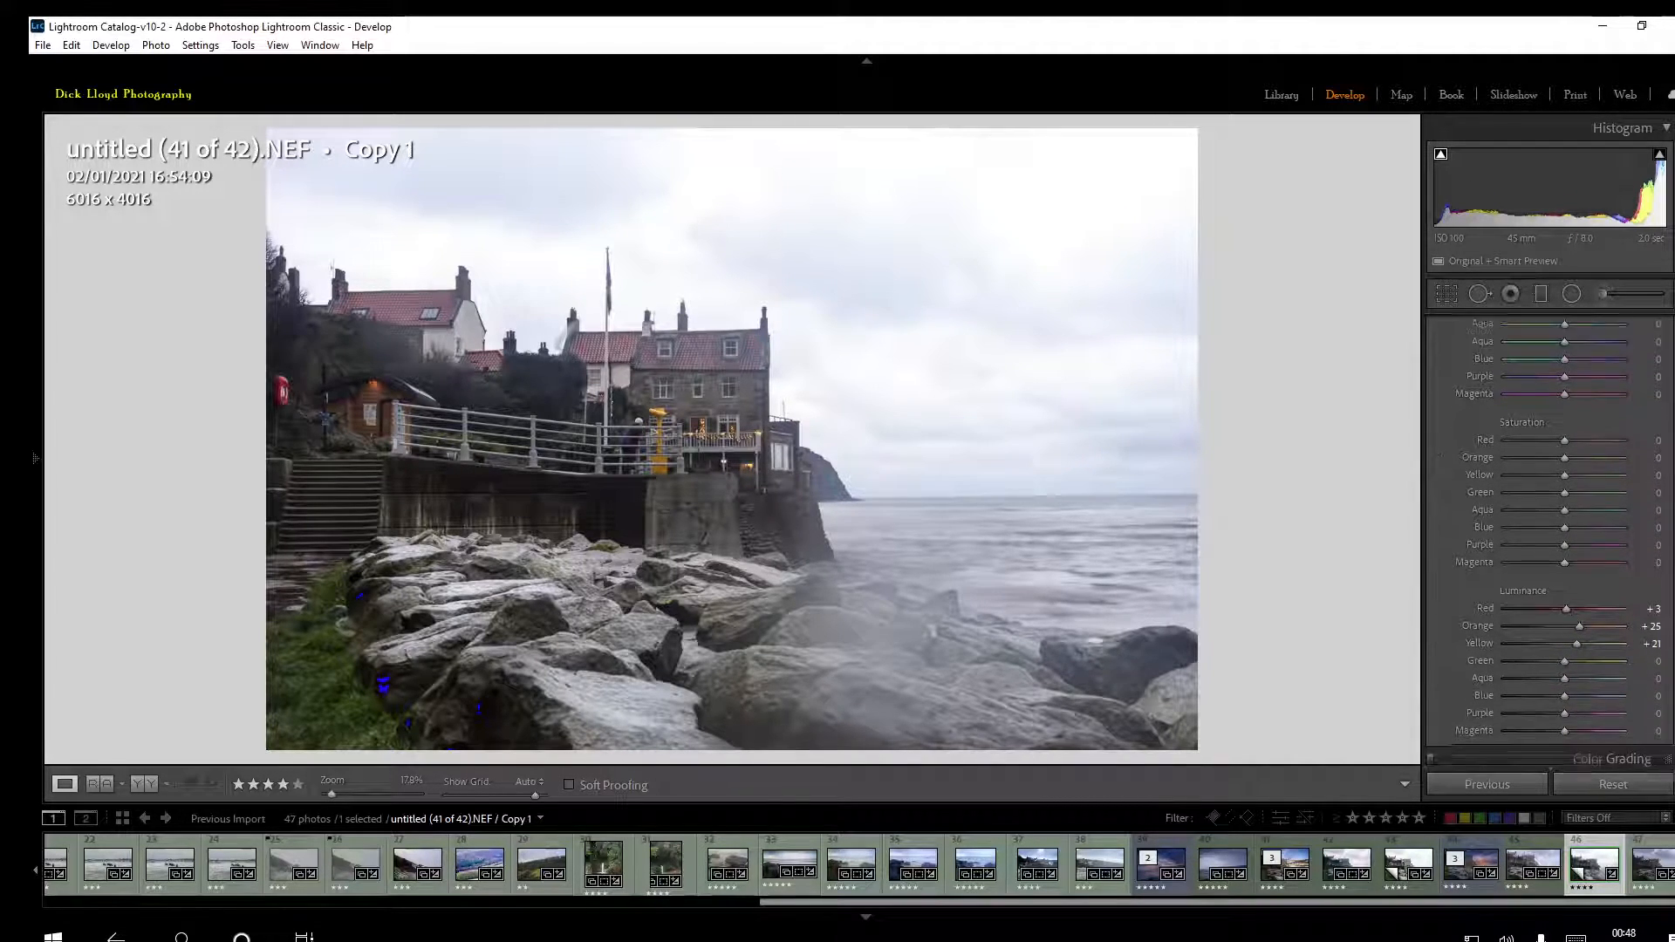
{"action": "scroll", "coordinate": [1550, 523], "scroll_direction": "down", "scroll_amount": 2}
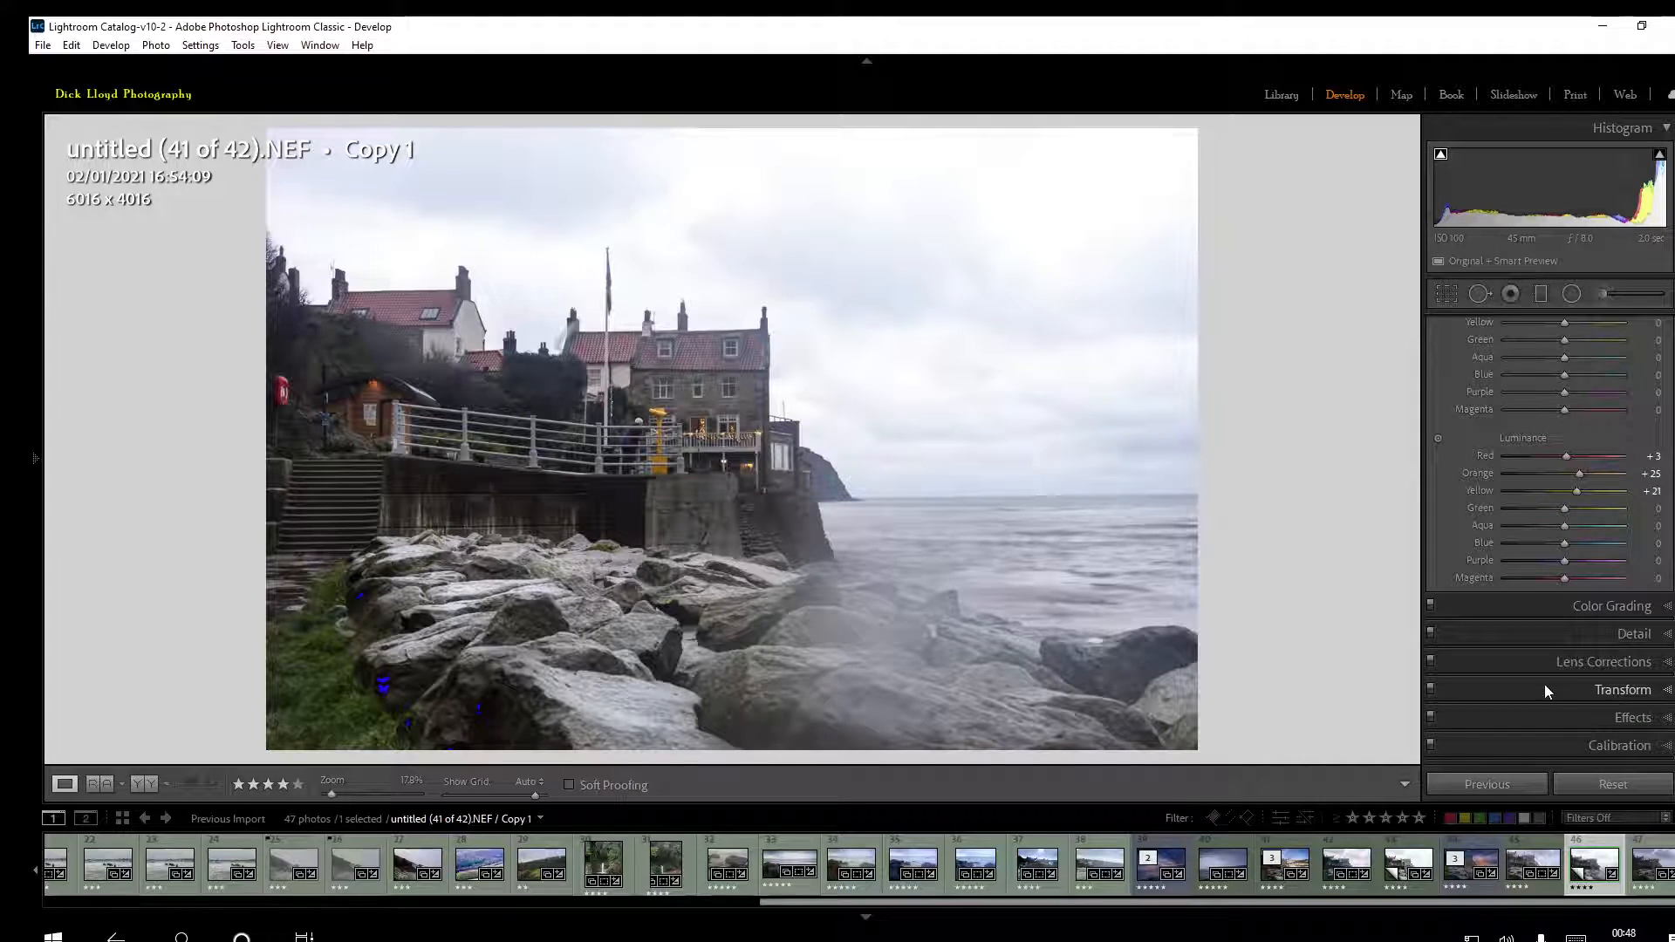
{"action": "left_click", "coordinate": [1600, 636]}
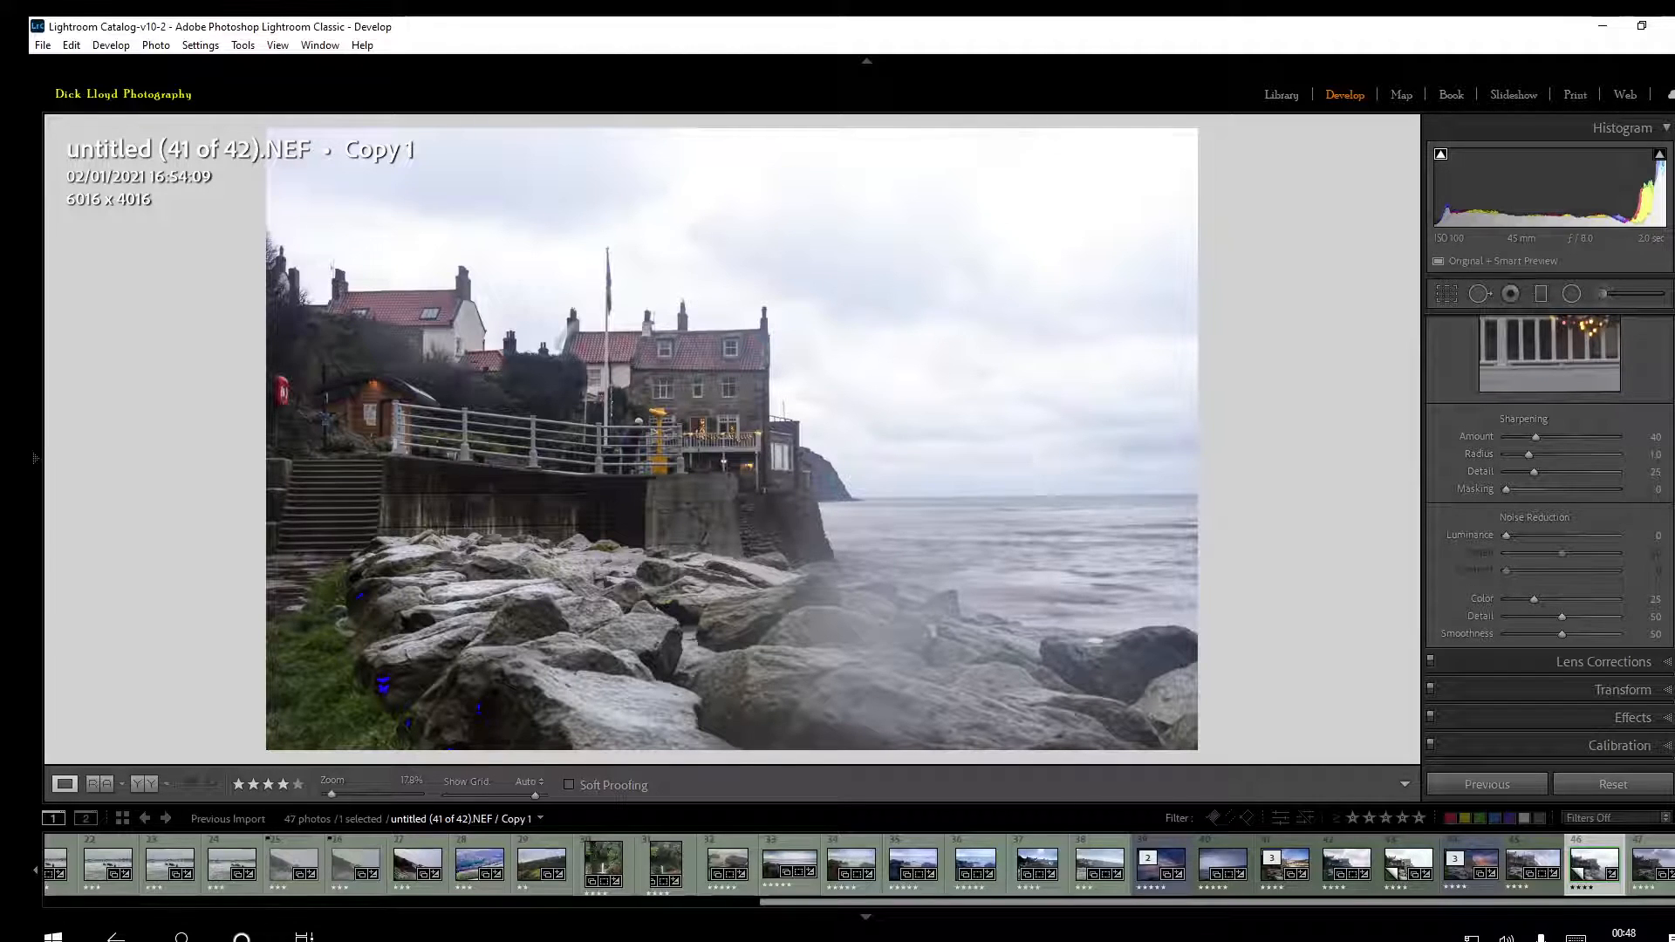
{"action": "scroll", "coordinate": [1549, 534], "scroll_direction": "up", "scroll_amount": 3}
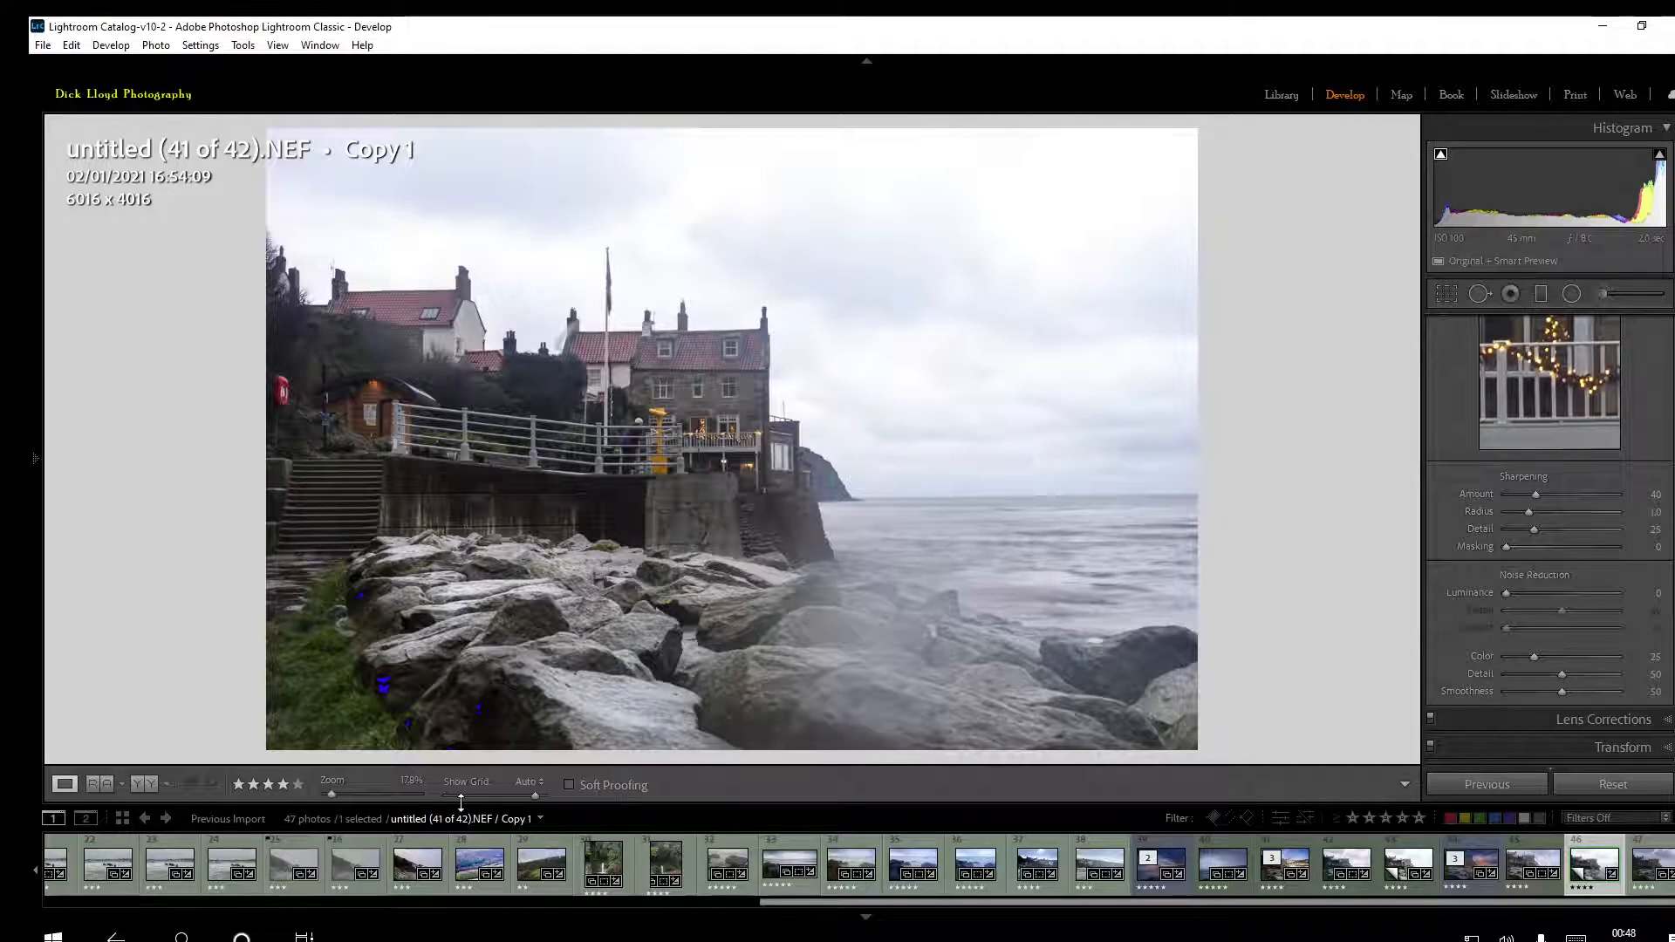
{"action": "left_click_drag", "start_coordinate": [330, 793], "coordinate": [370, 789]}
{"action": "left_click_drag", "start_coordinate": [1073, 378], "coordinate": [858, 579]}
{"action": "left_click_drag", "start_coordinate": [968, 250], "coordinate": [815, 610]}
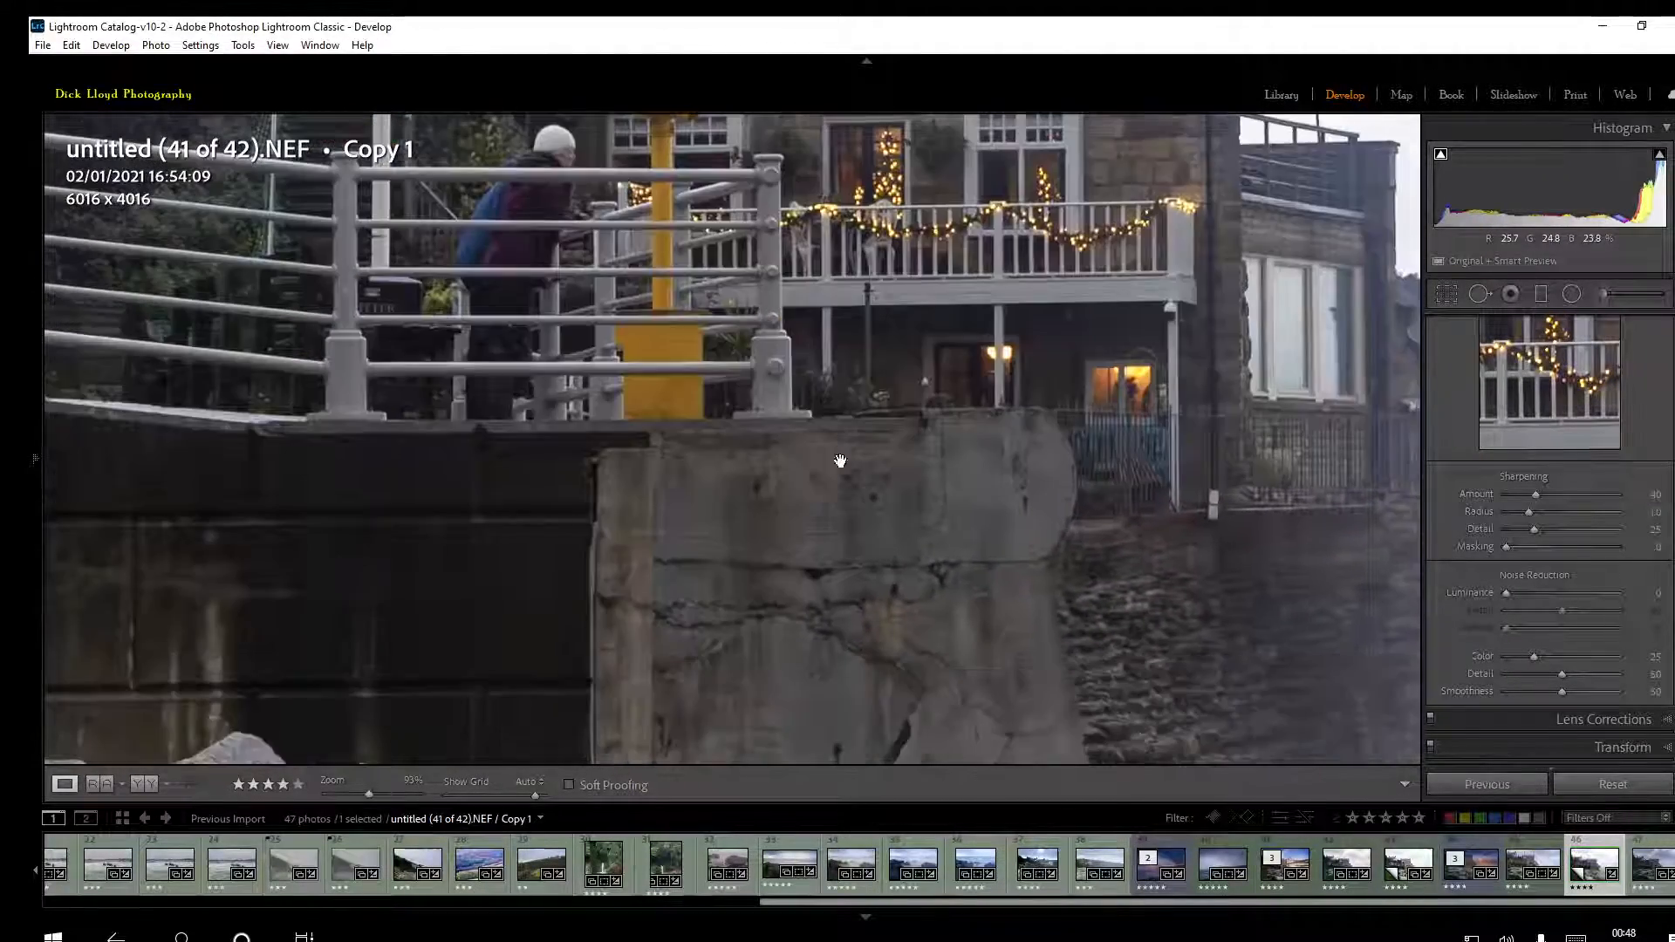
{"action": "left_click_drag", "start_coordinate": [920, 261], "coordinate": [760, 699]}
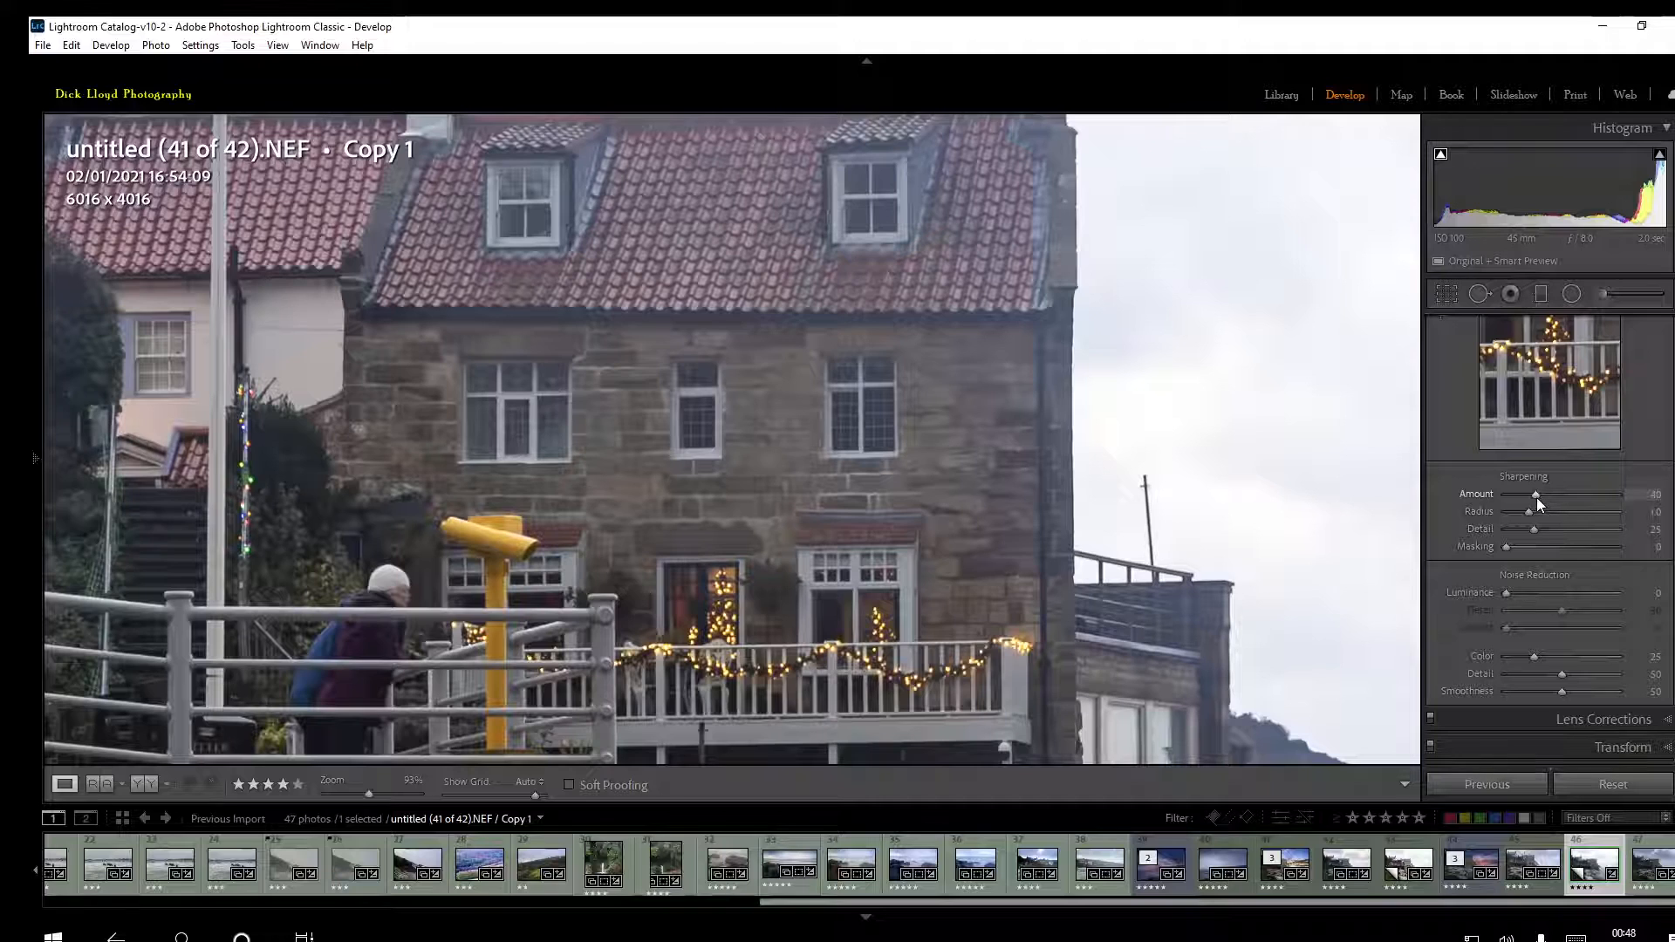
{"action": "left_click_drag", "start_coordinate": [1537, 496], "coordinate": [1574, 500]}
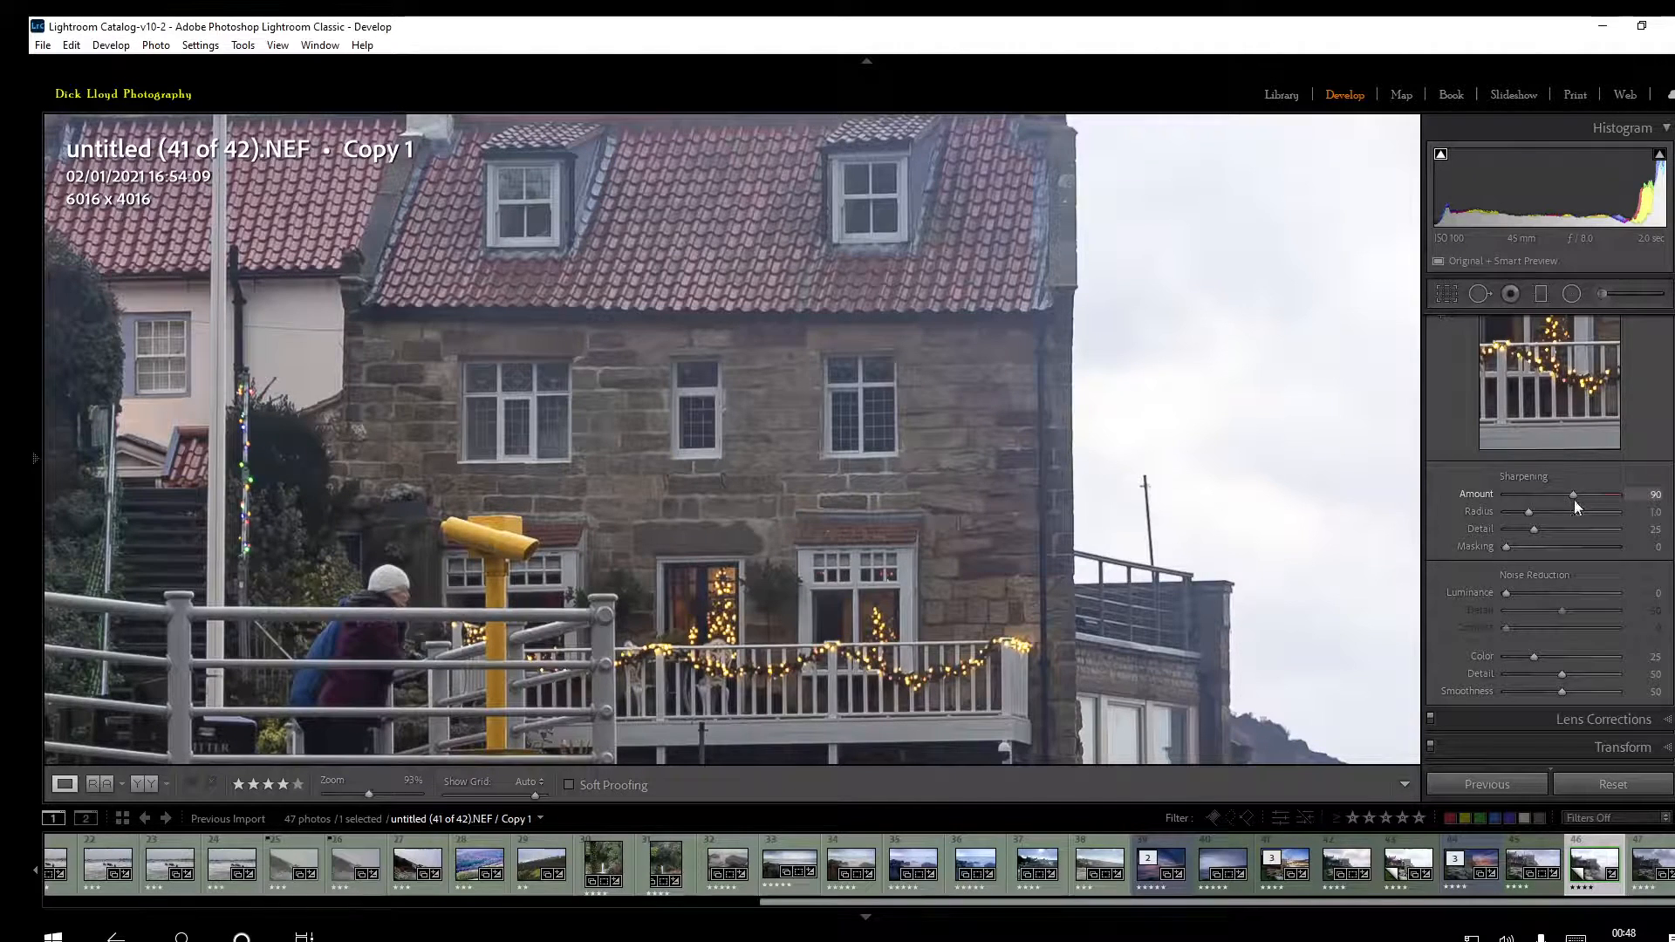
Return to the wider photo view and set the sharpening Masking to 80 and the noise reduction Luminance to 20
{"action": "left_click", "coordinate": [1506, 548], "text": "alt"}
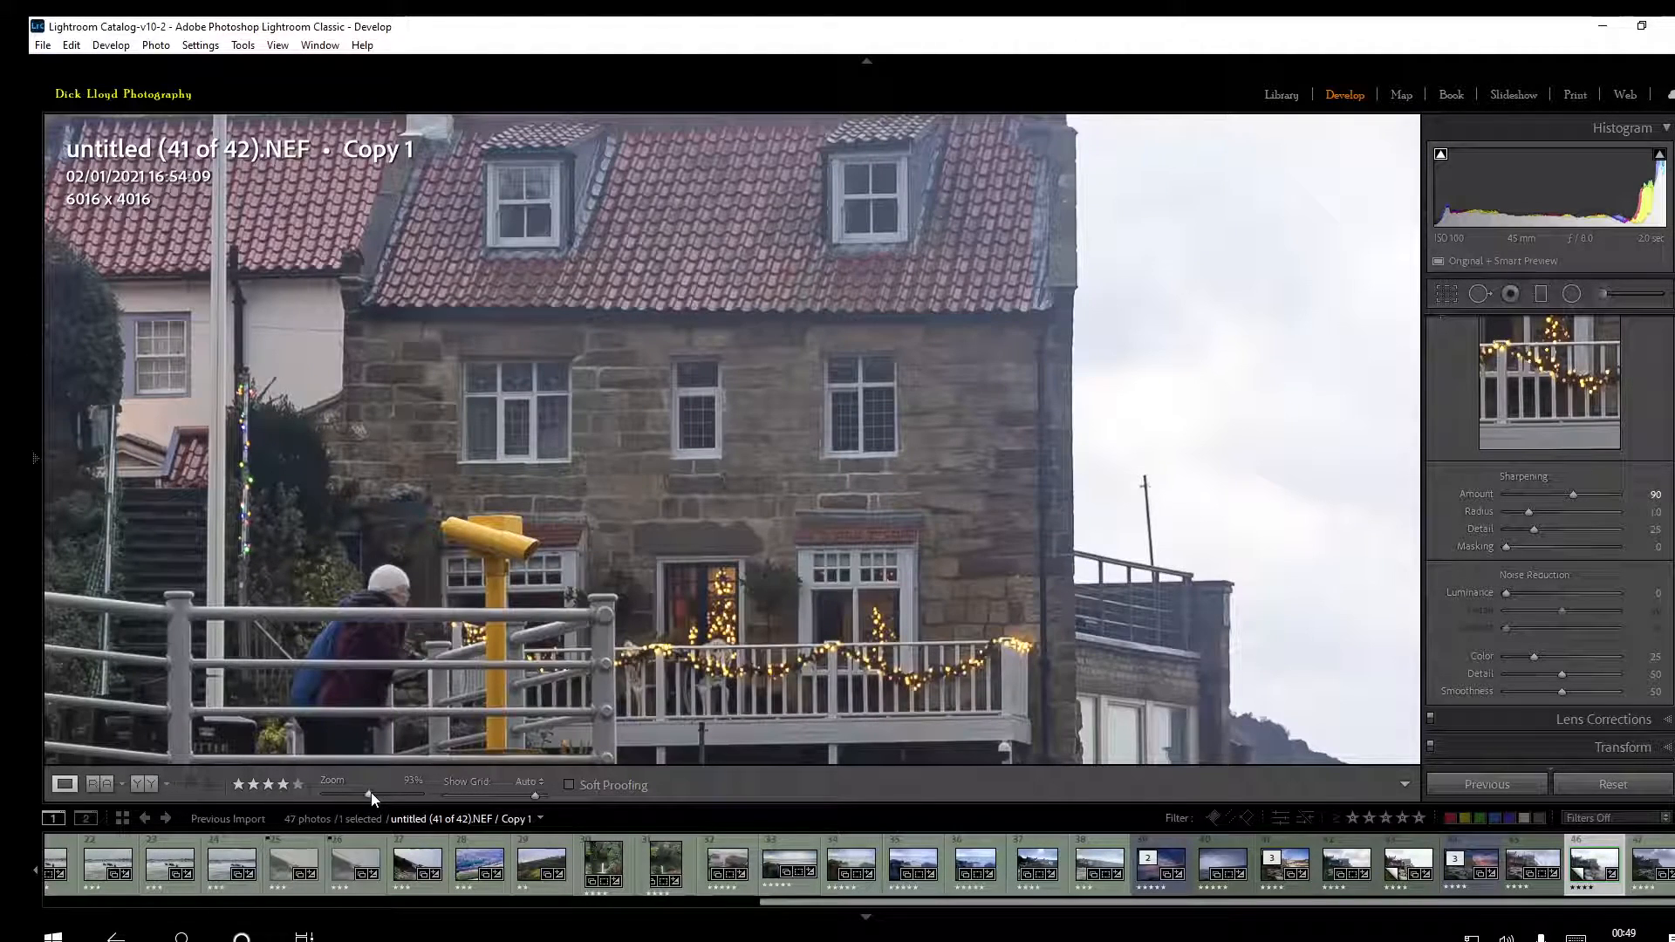
{"action": "left_click_drag", "start_coordinate": [370, 793], "coordinate": [331, 798]}
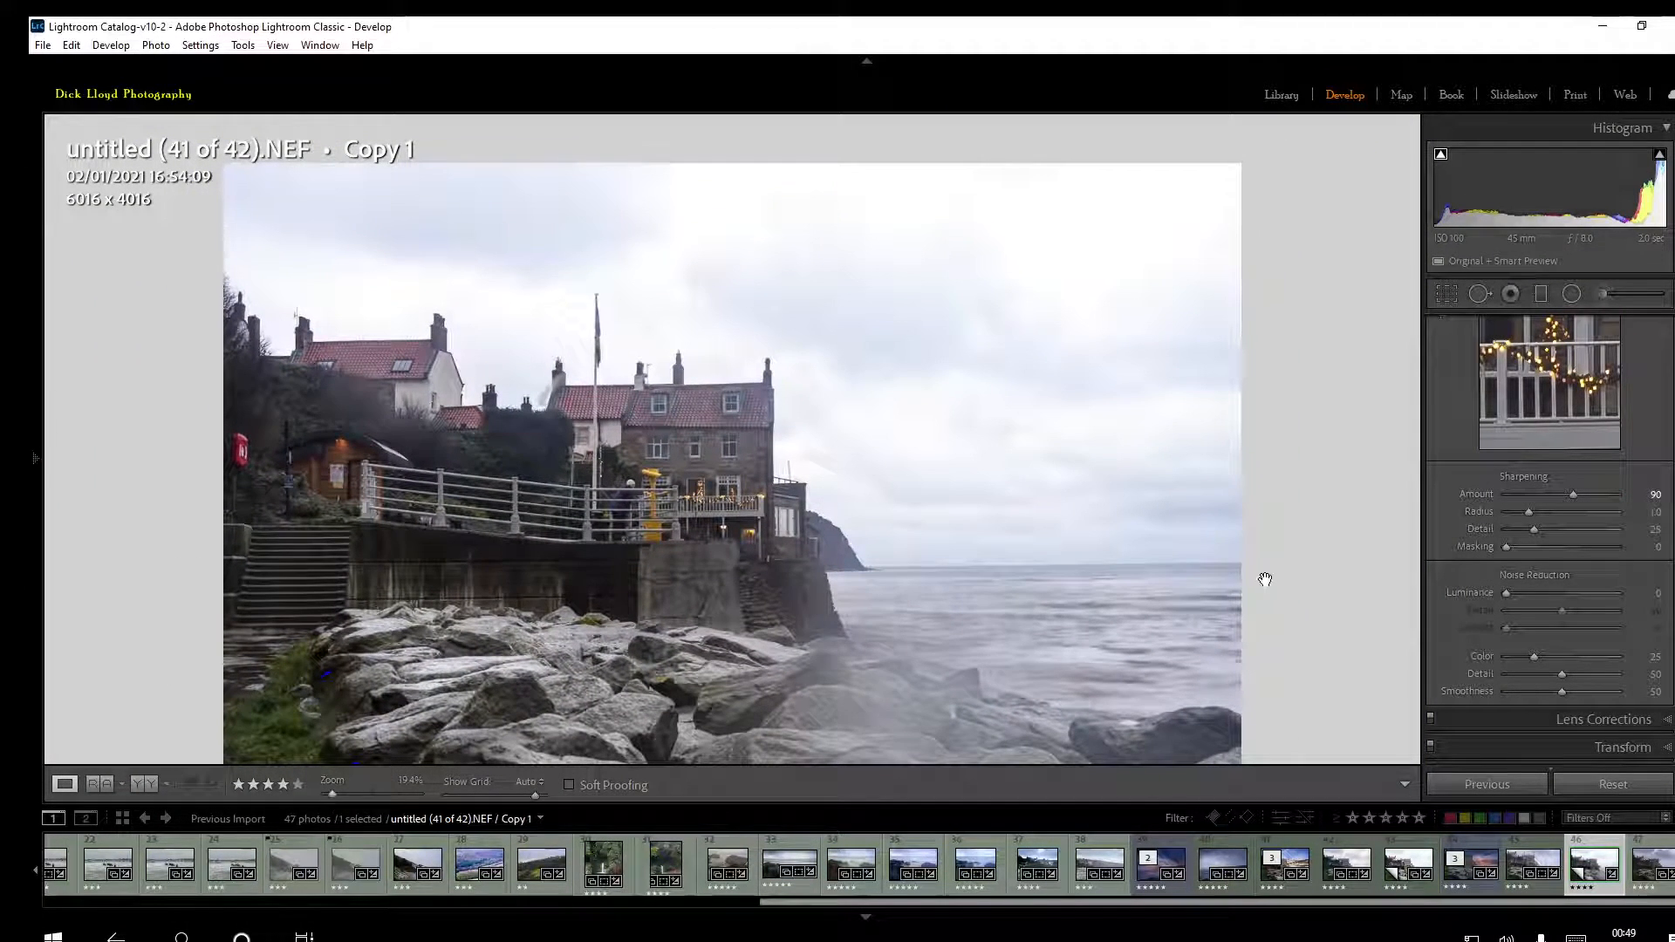
{"action": "left_click", "coordinate": [1506, 546], "text": "alt"}
{"action": "left_click_drag", "start_coordinate": [1506, 547], "coordinate": [1599, 538]}
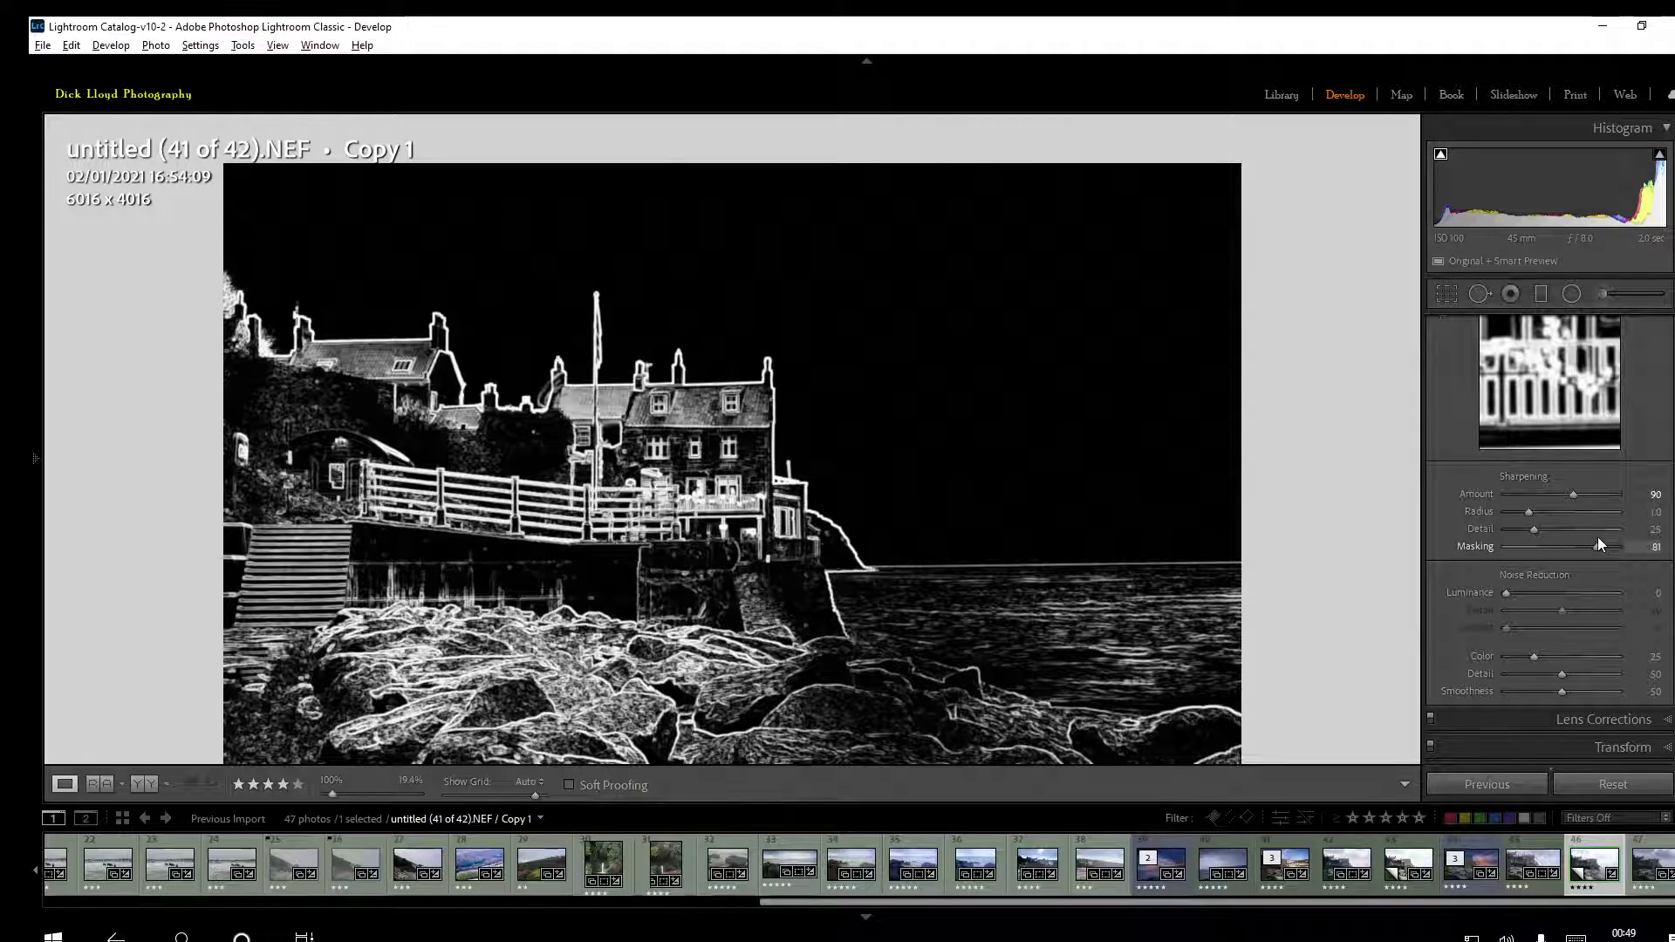
{"action": "left_click_drag", "start_coordinate": [1598, 536], "coordinate": [1597, 536]}
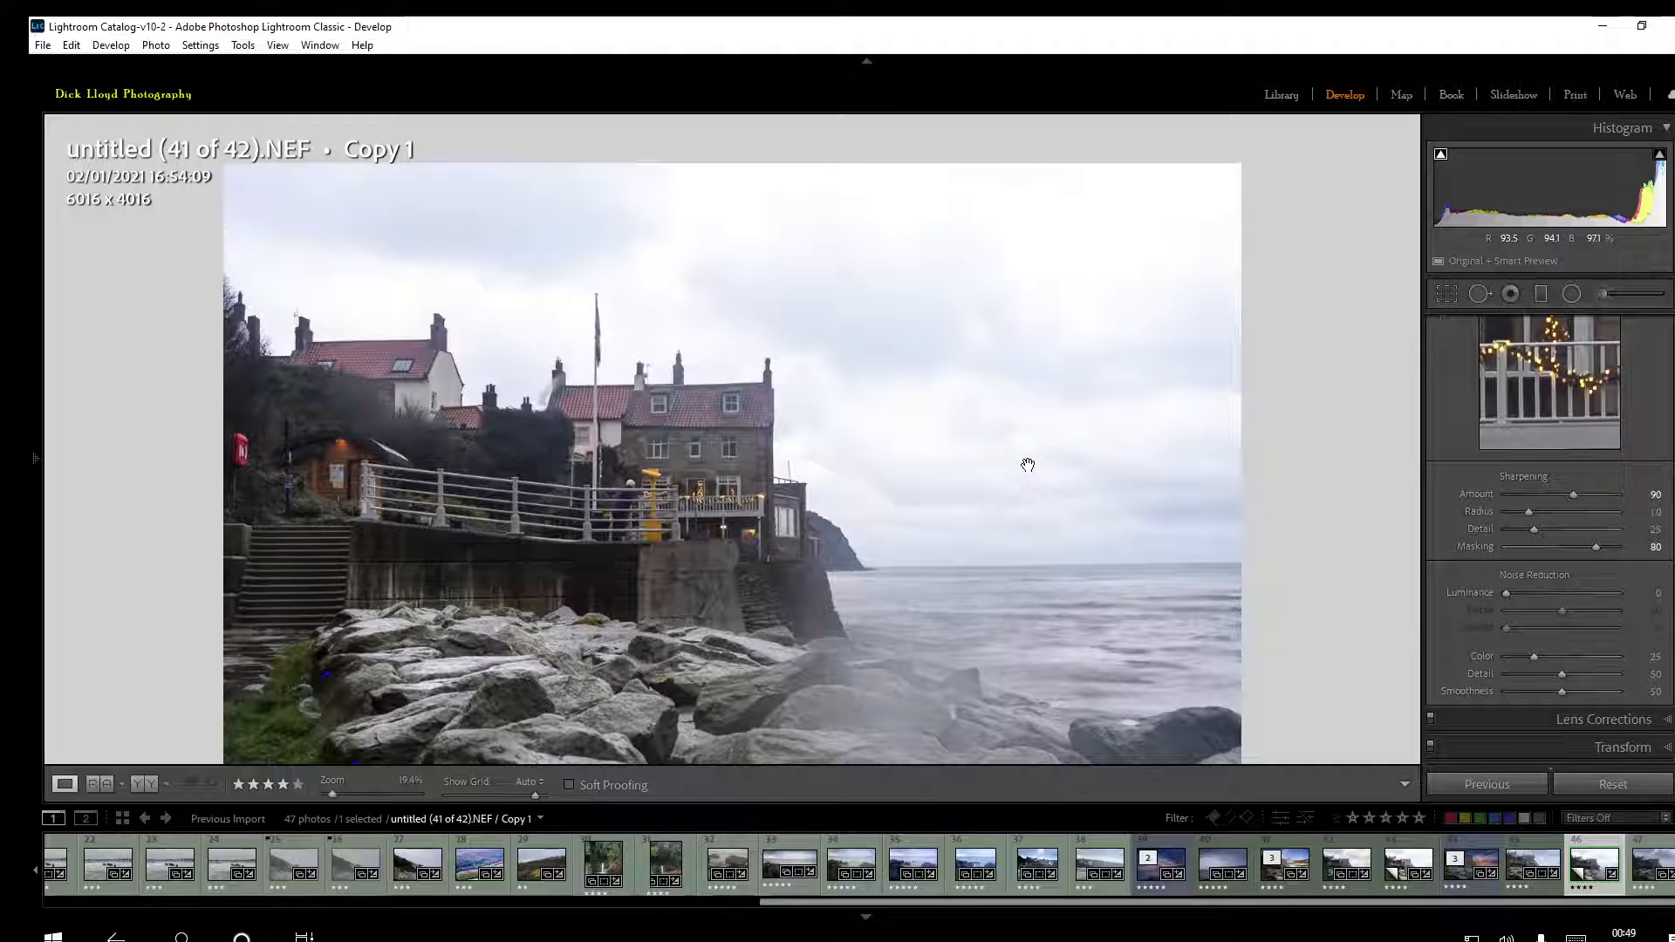
{"action": "left_click_drag", "start_coordinate": [1506, 594], "coordinate": [1526, 594]}
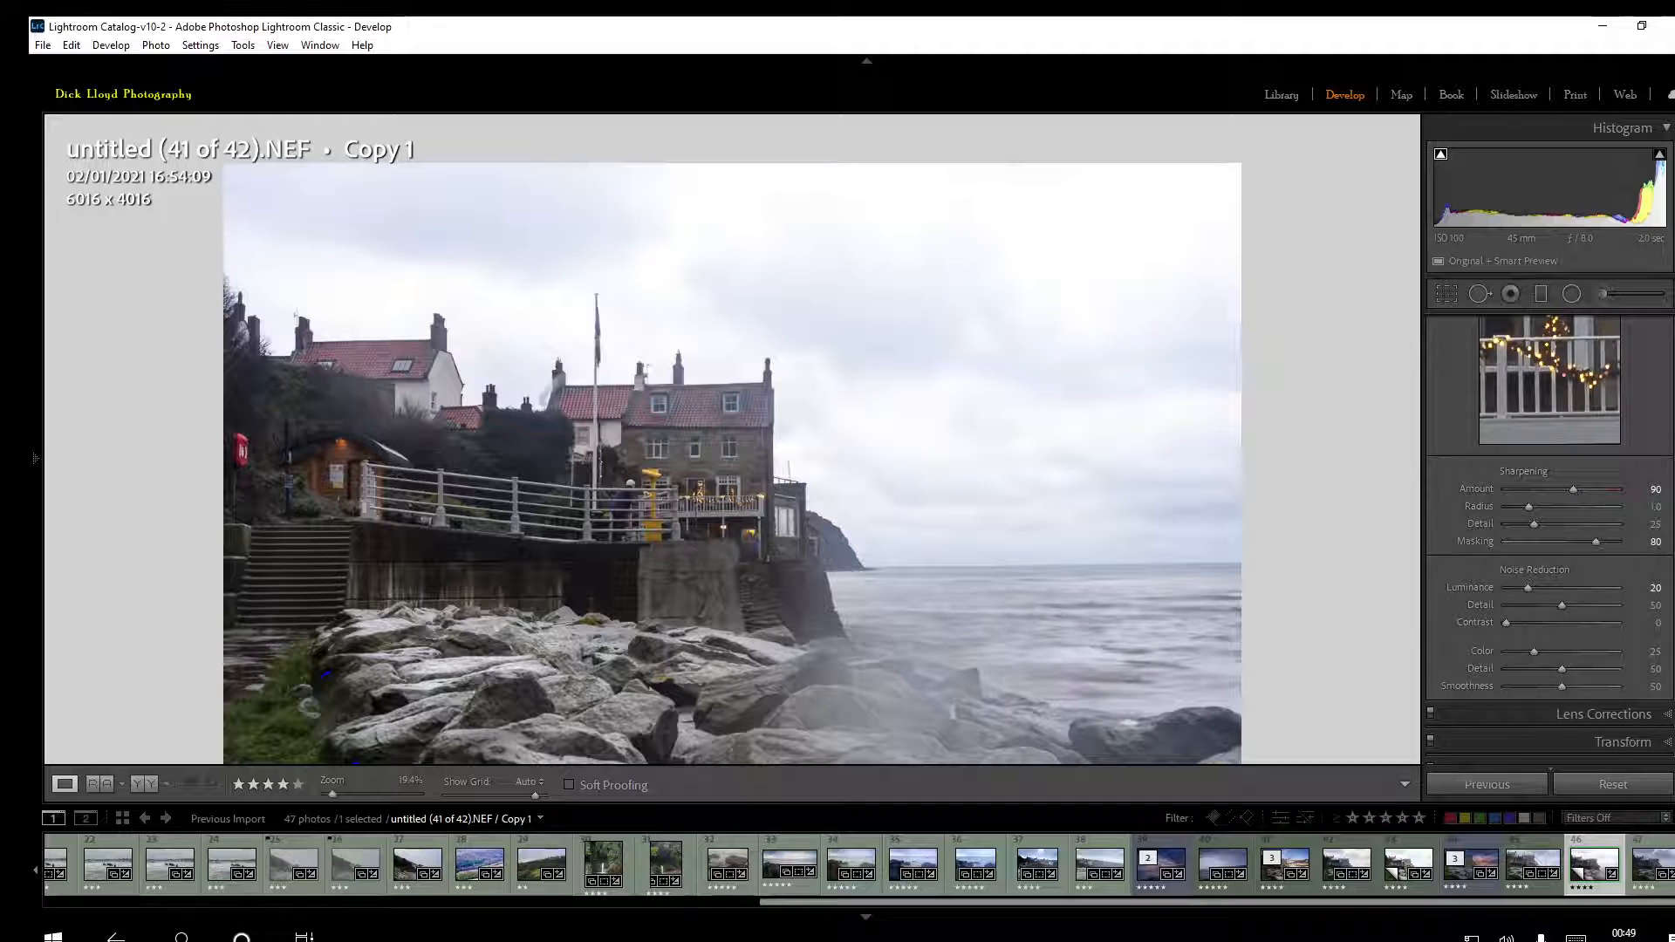
Compare Blue Primary Saturation settings in the camera calibration and raise it to about +100
{"action": "scroll", "coordinate": [1550, 537], "scroll_direction": "down", "scroll_amount": 1}
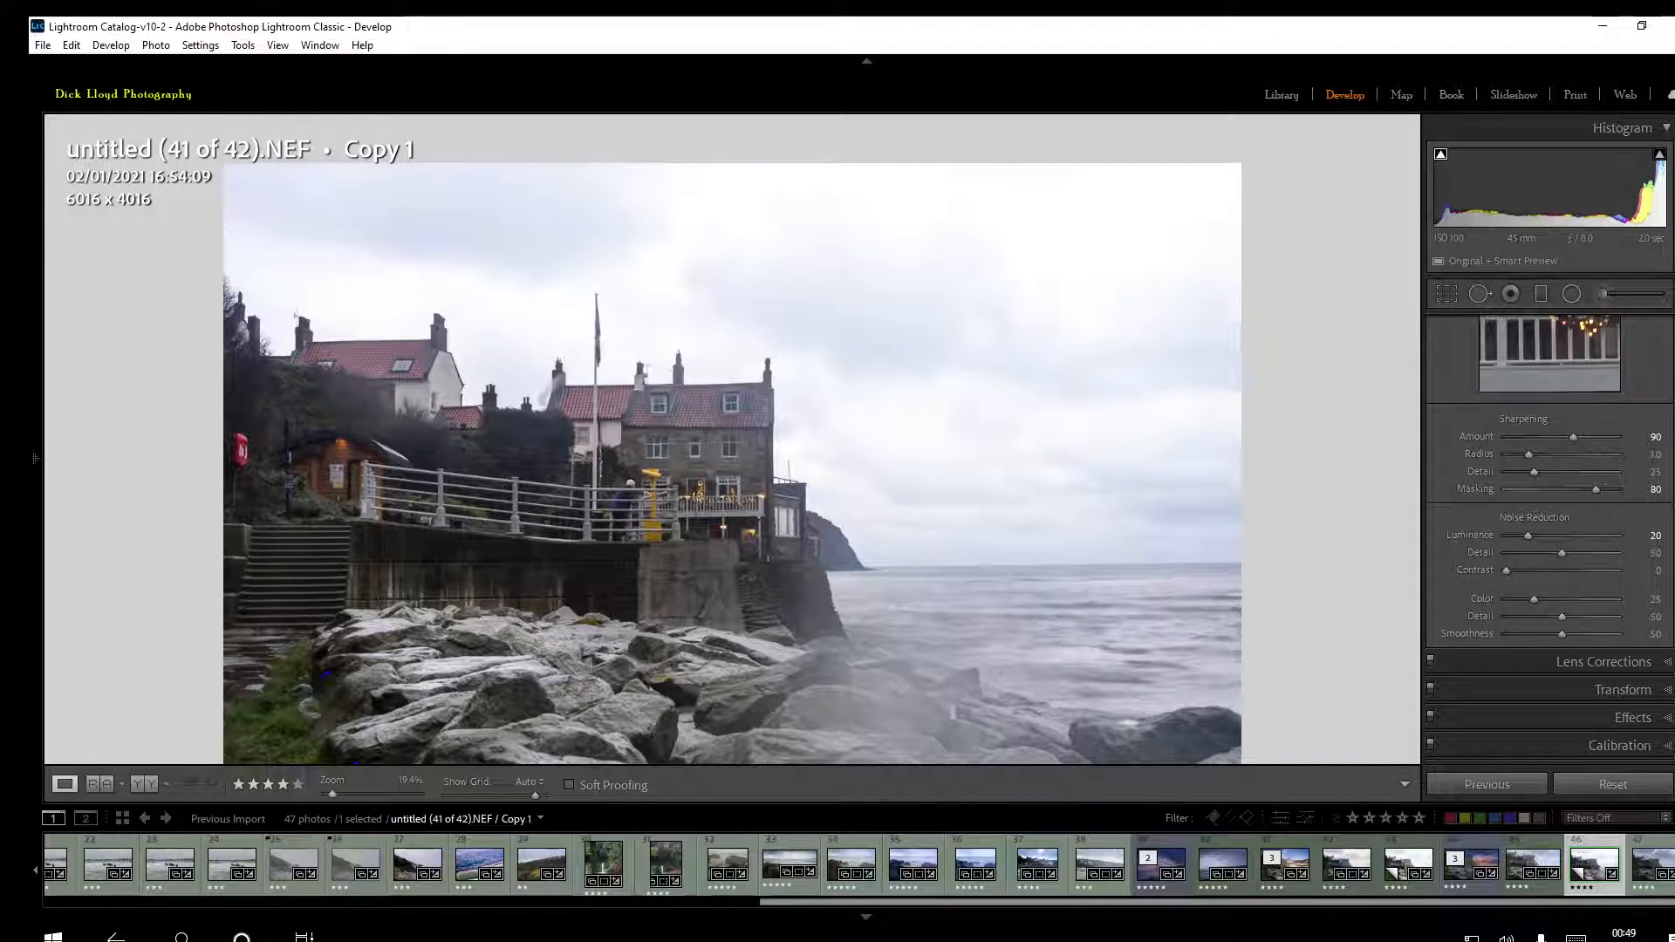
{"action": "left_click", "coordinate": [1580, 746]}
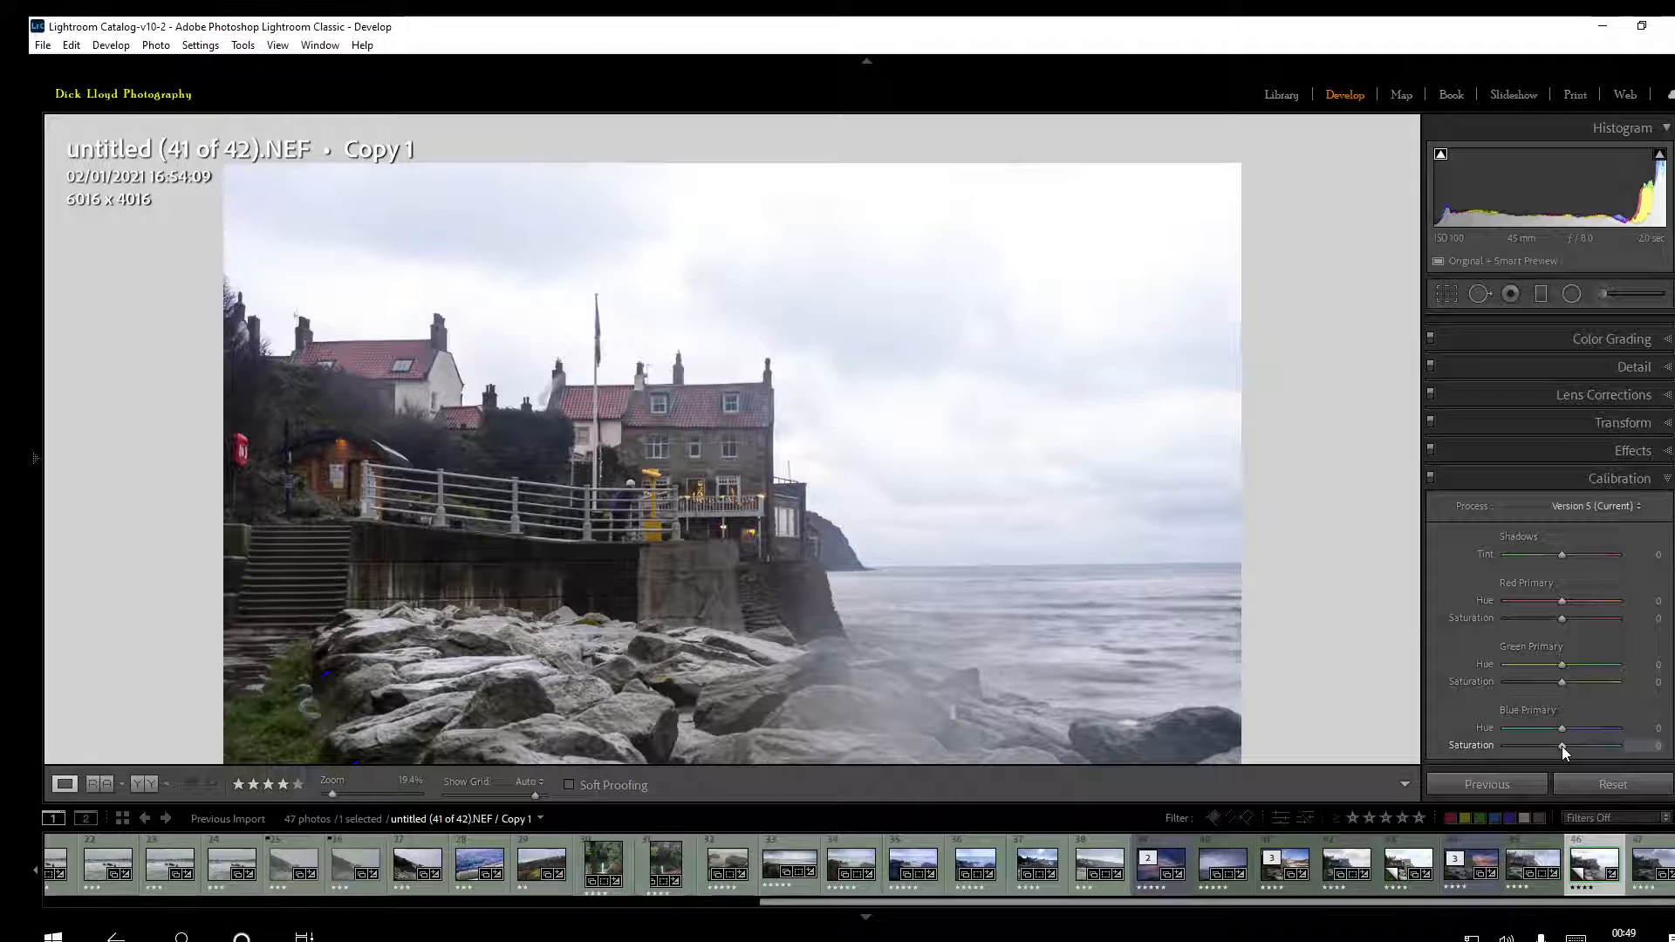
{"action": "left_click_drag", "start_coordinate": [1562, 748], "coordinate": [1603, 747]}
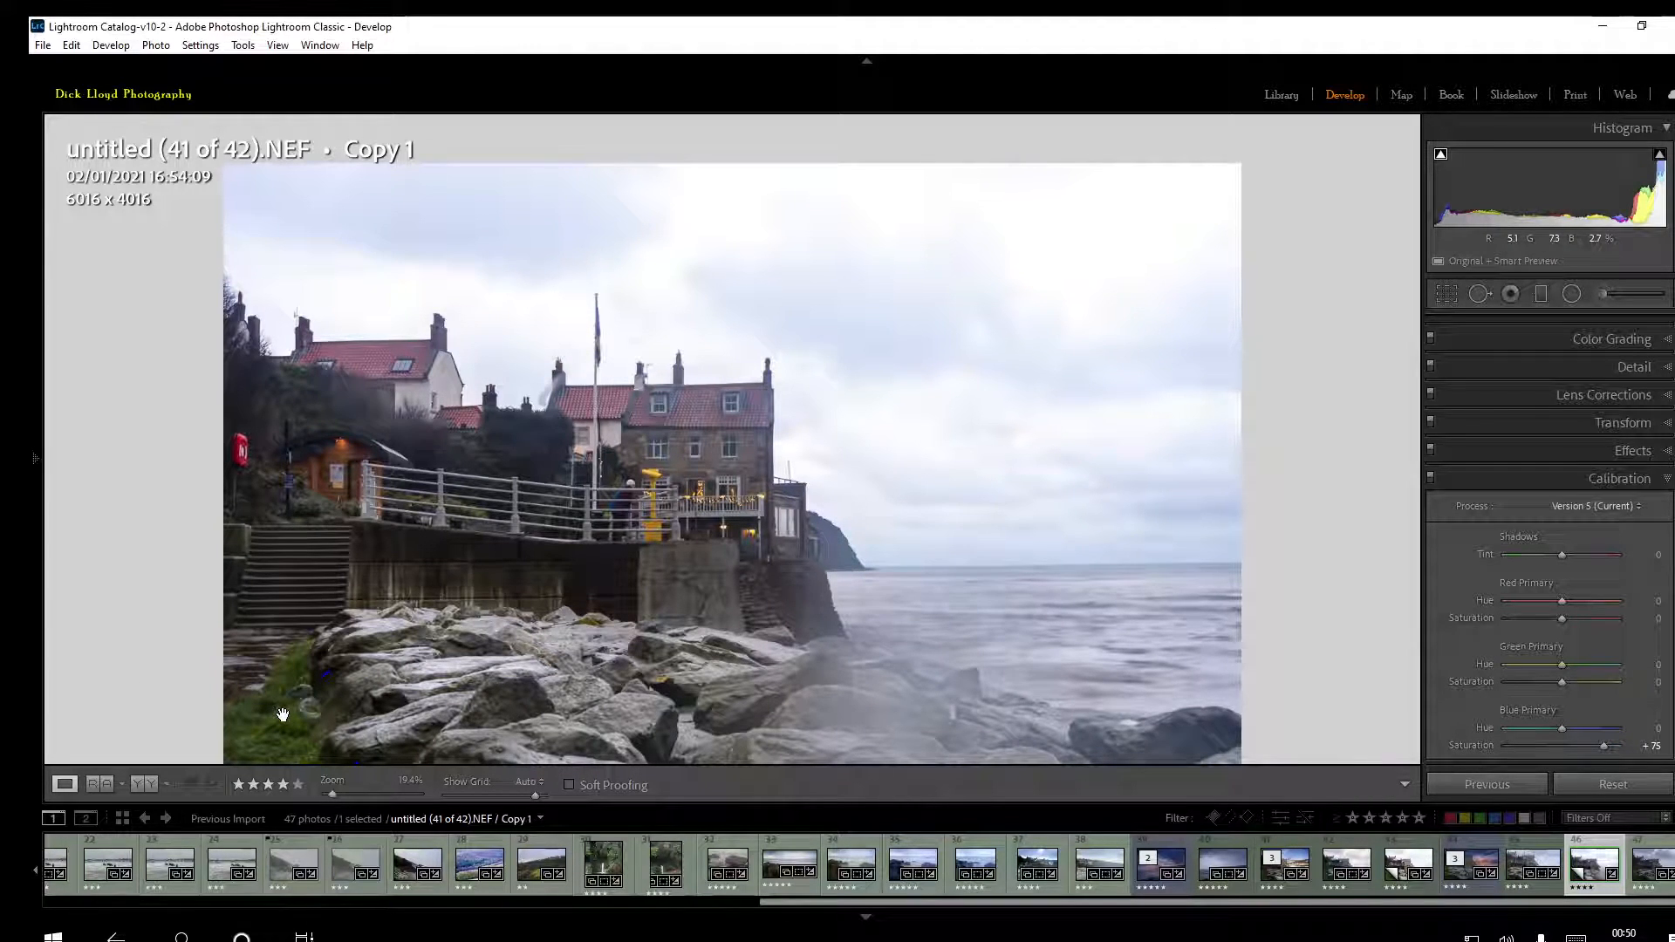
{"action": "left_click_drag", "start_coordinate": [1604, 746], "coordinate": [1562, 751]}
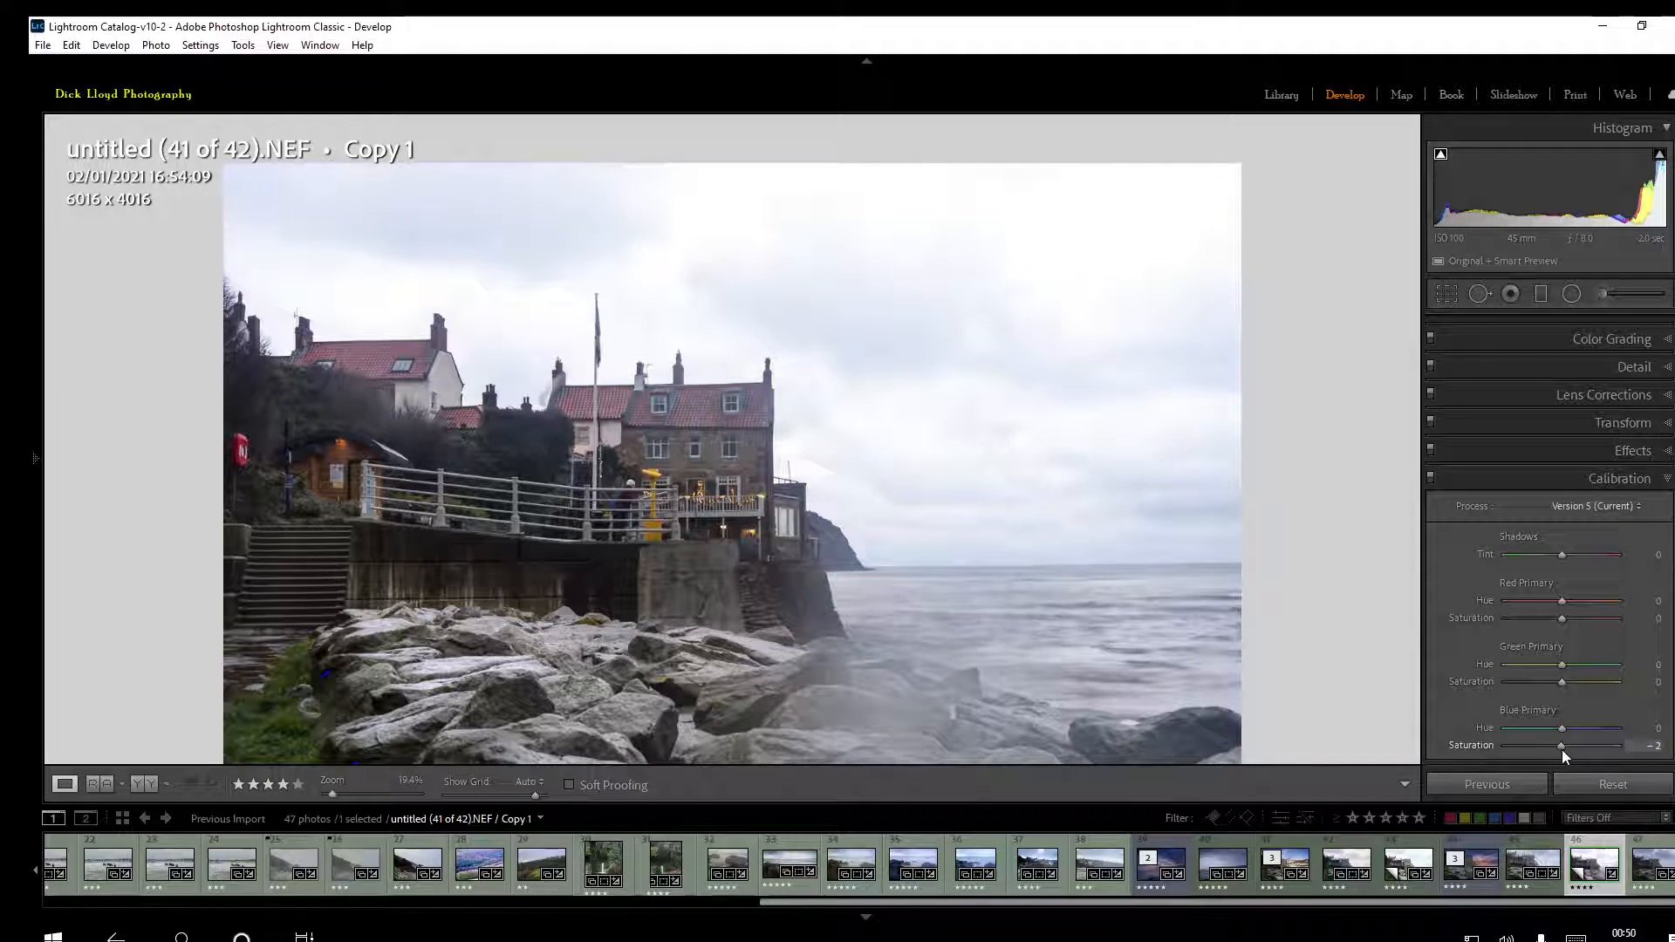
{"action": "left_click_drag", "start_coordinate": [1562, 751], "coordinate": [1664, 749]}
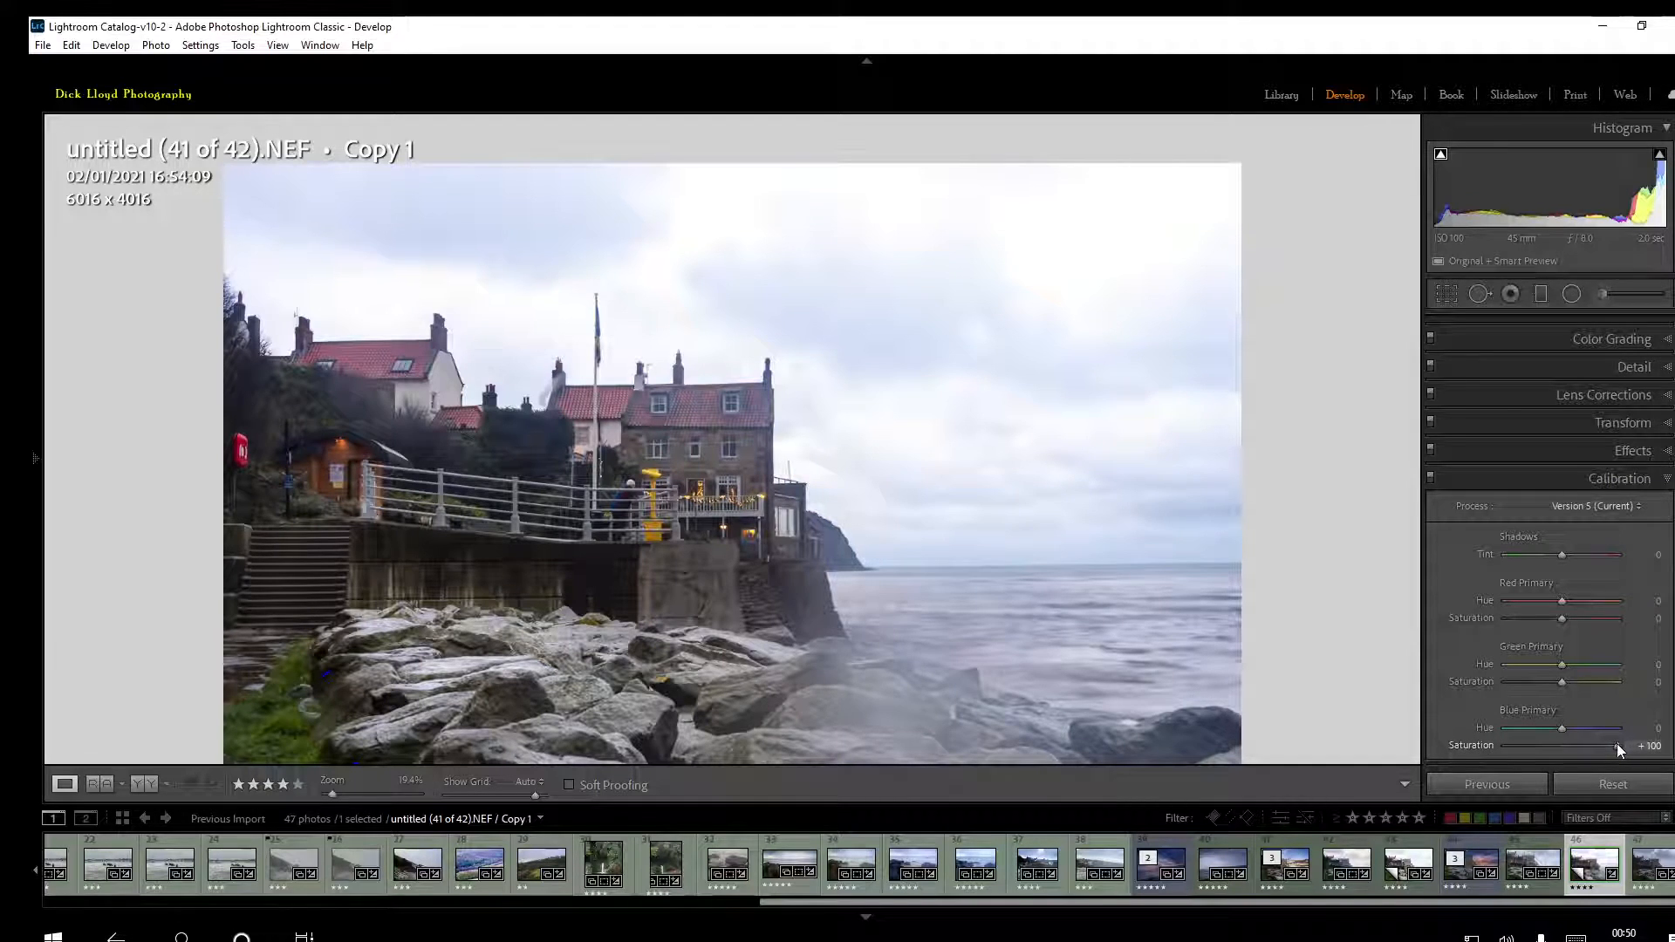
{"action": "mouse_move", "coordinate": [1616, 746]}
{"action": "left_mouse_down"}
{"action": "mouse_move", "coordinate": [1520, 768]}
{"action": "mouse_move", "coordinate": [1615, 747]}
{"action": "left_mouse_up"}
Select the existing graduated filter over the sky and set its Exposure to 1.96
{"action": "scroll", "coordinate": [1550, 545], "scroll_direction": "up", "scroll_amount": 2}
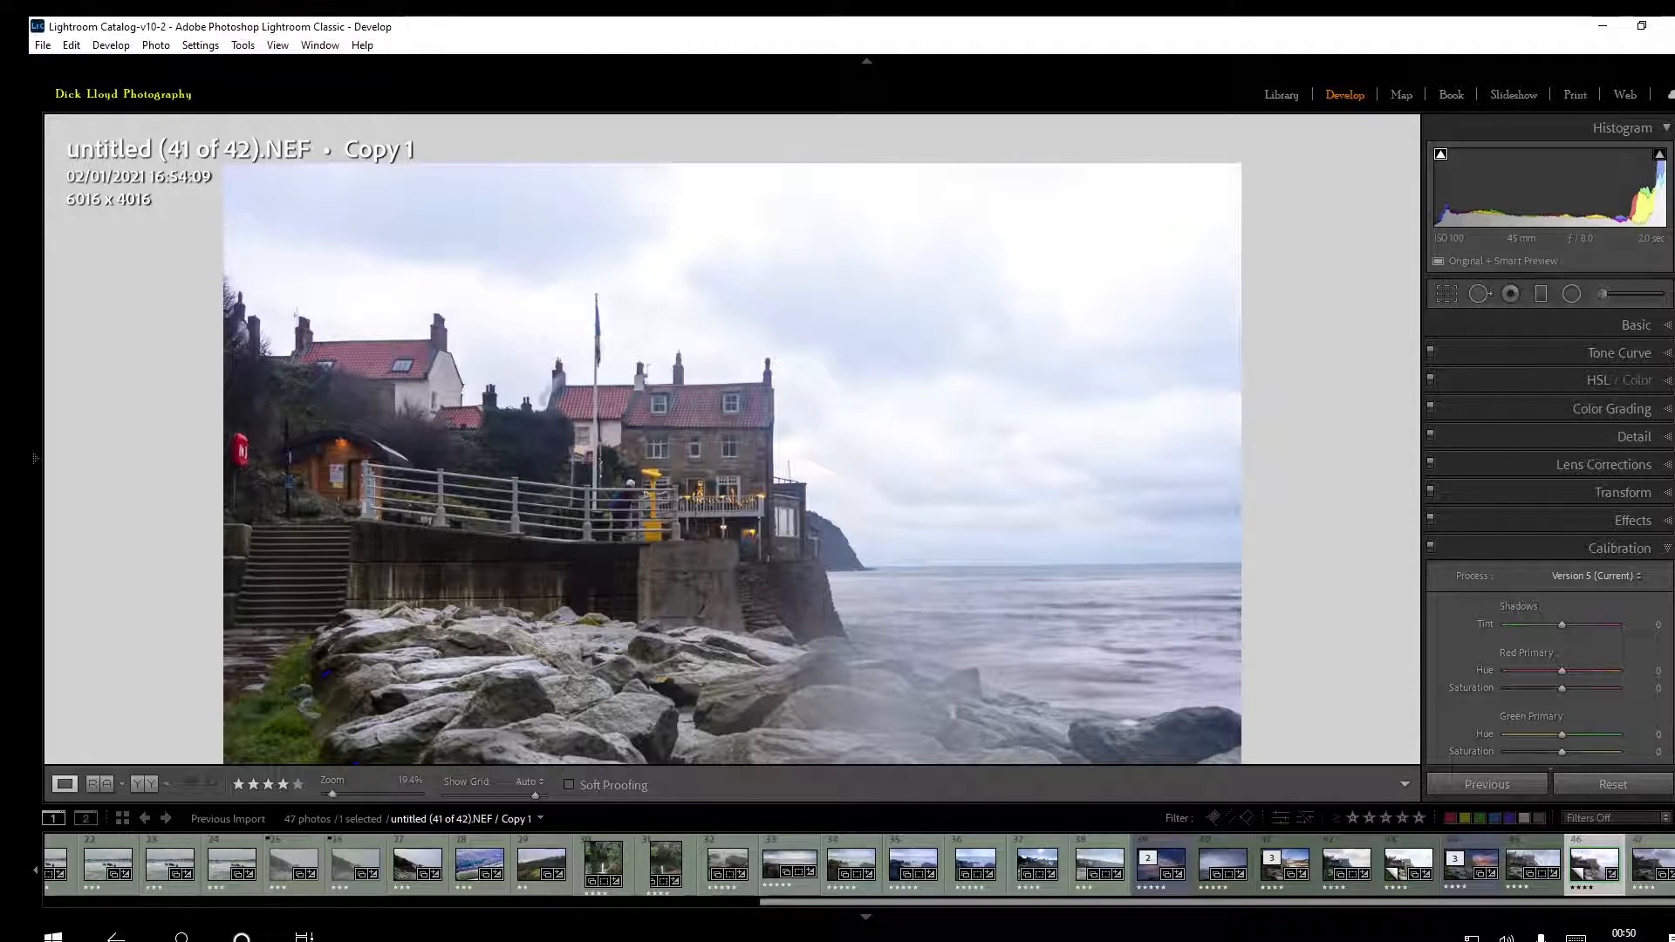
{"action": "left_click", "coordinate": [1573, 327]}
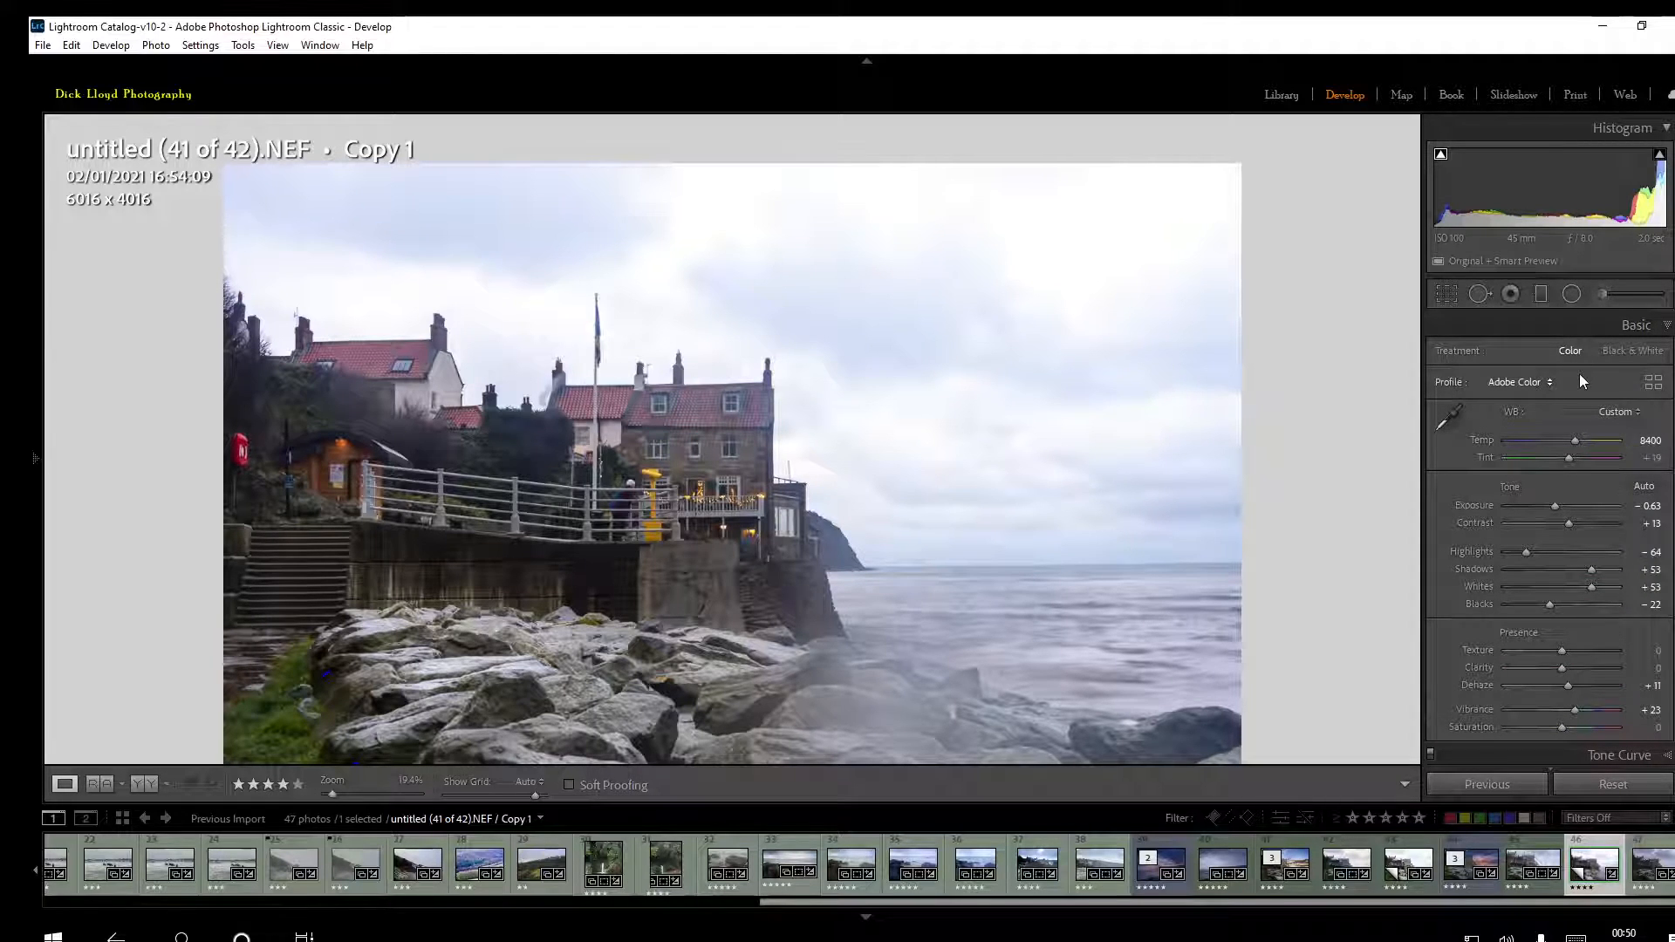
{"action": "left_click", "coordinate": [1541, 294]}
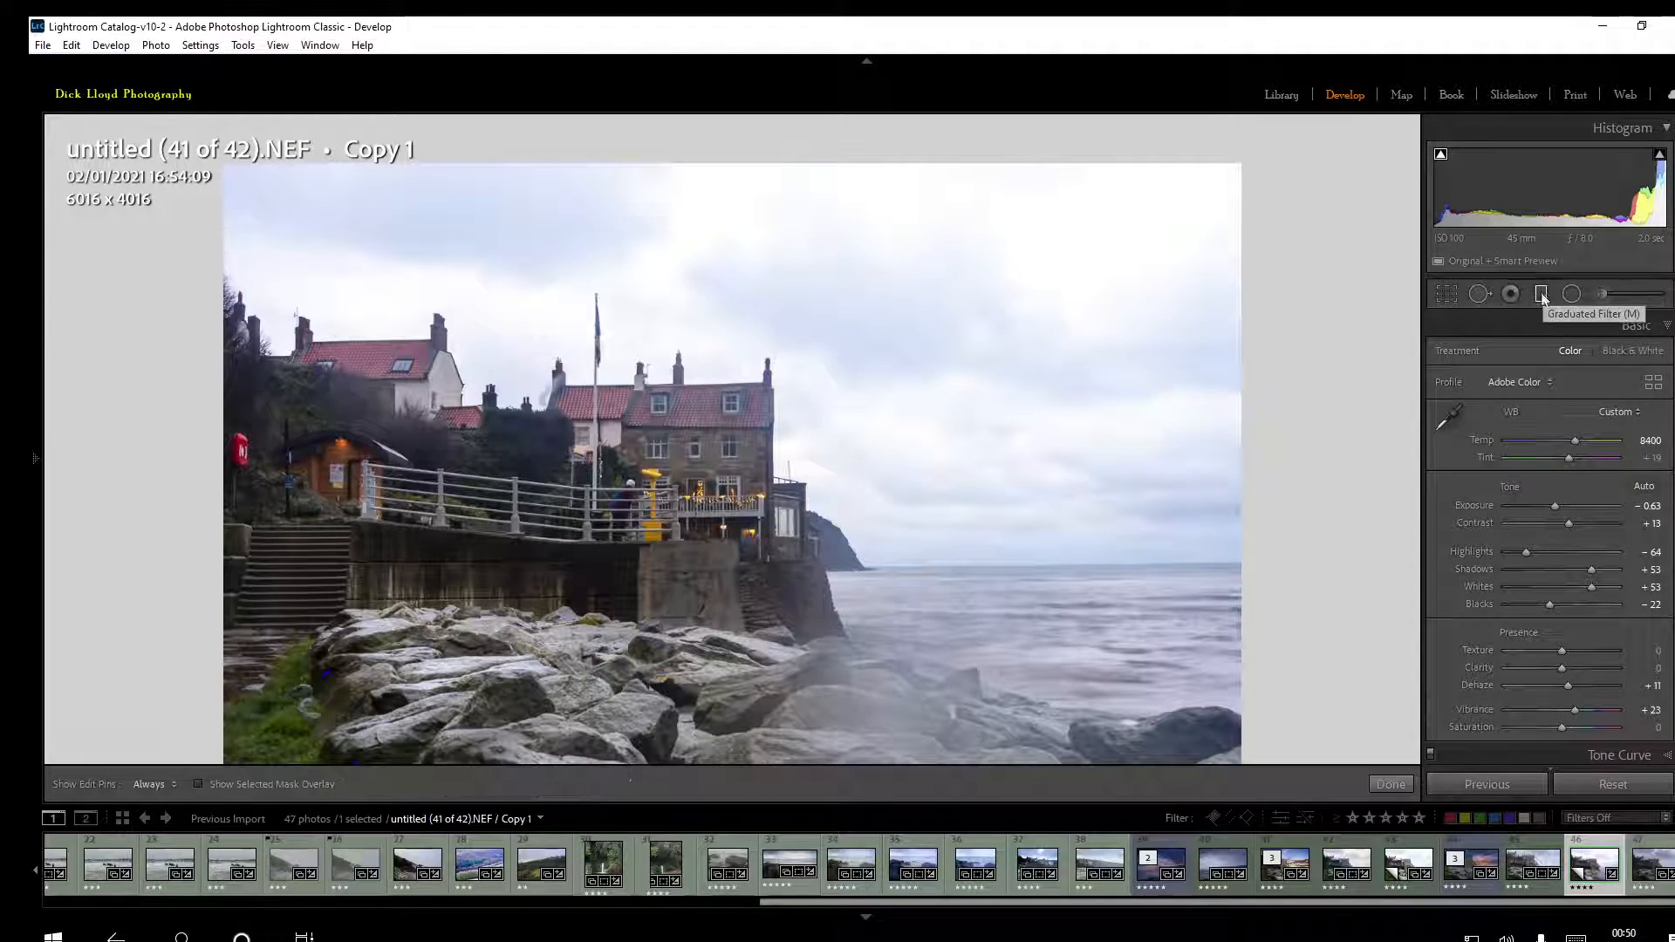
{"action": "left_click", "coordinate": [858, 481]}
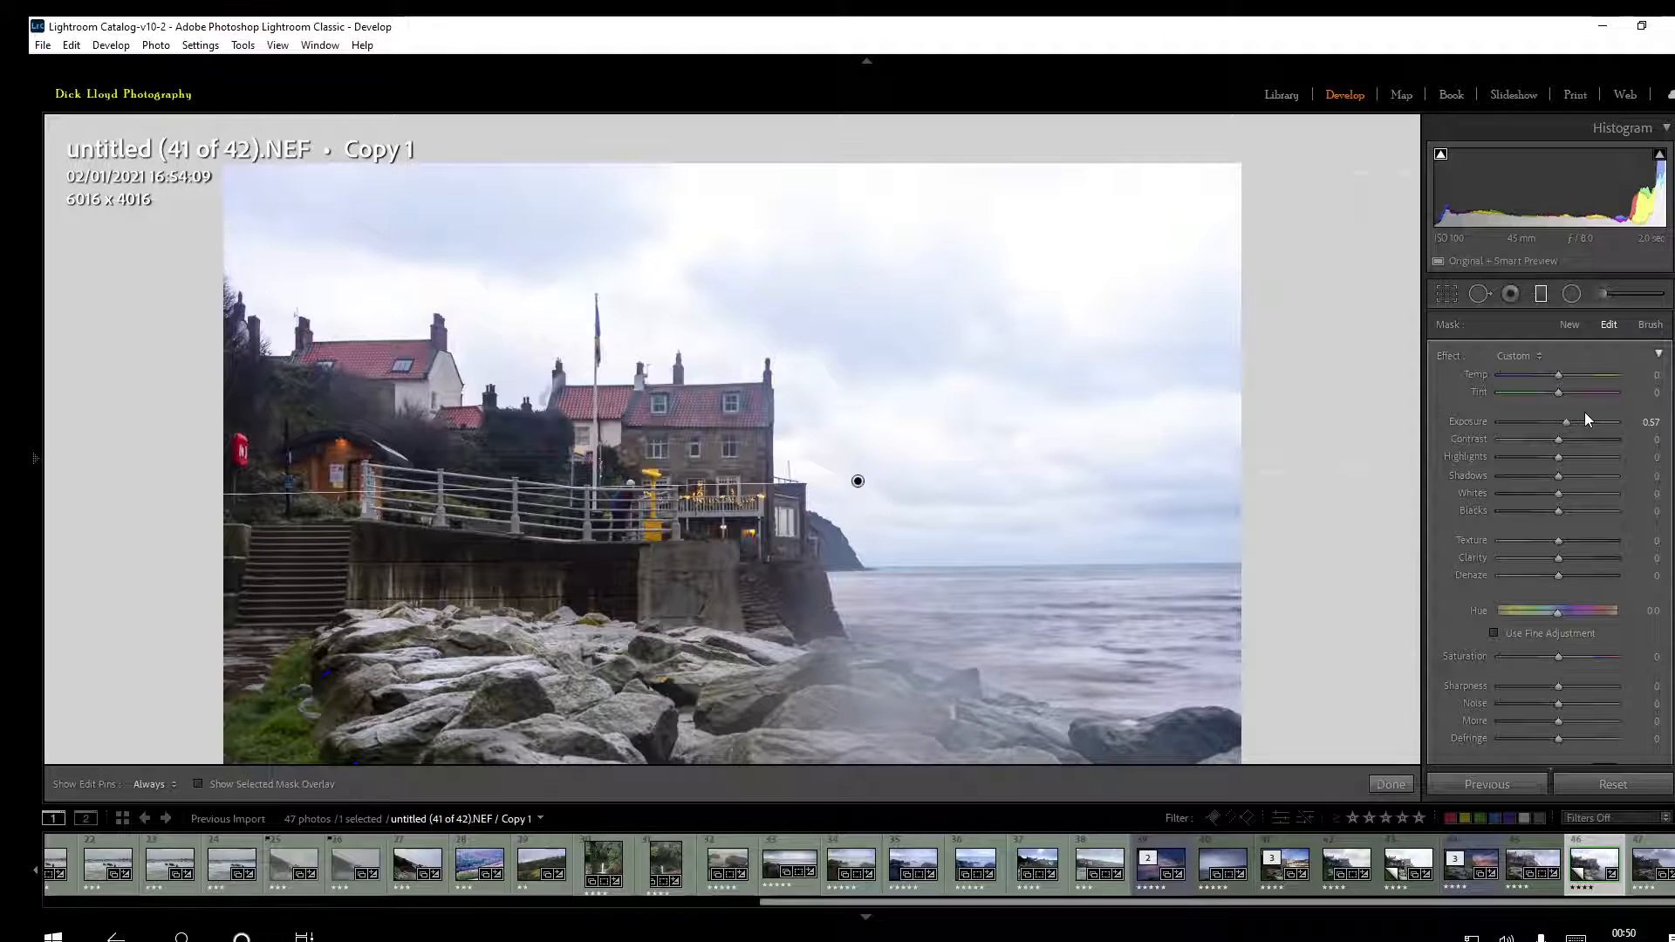
{"action": "left_click_drag", "start_coordinate": [1567, 421], "coordinate": [1586, 421]}
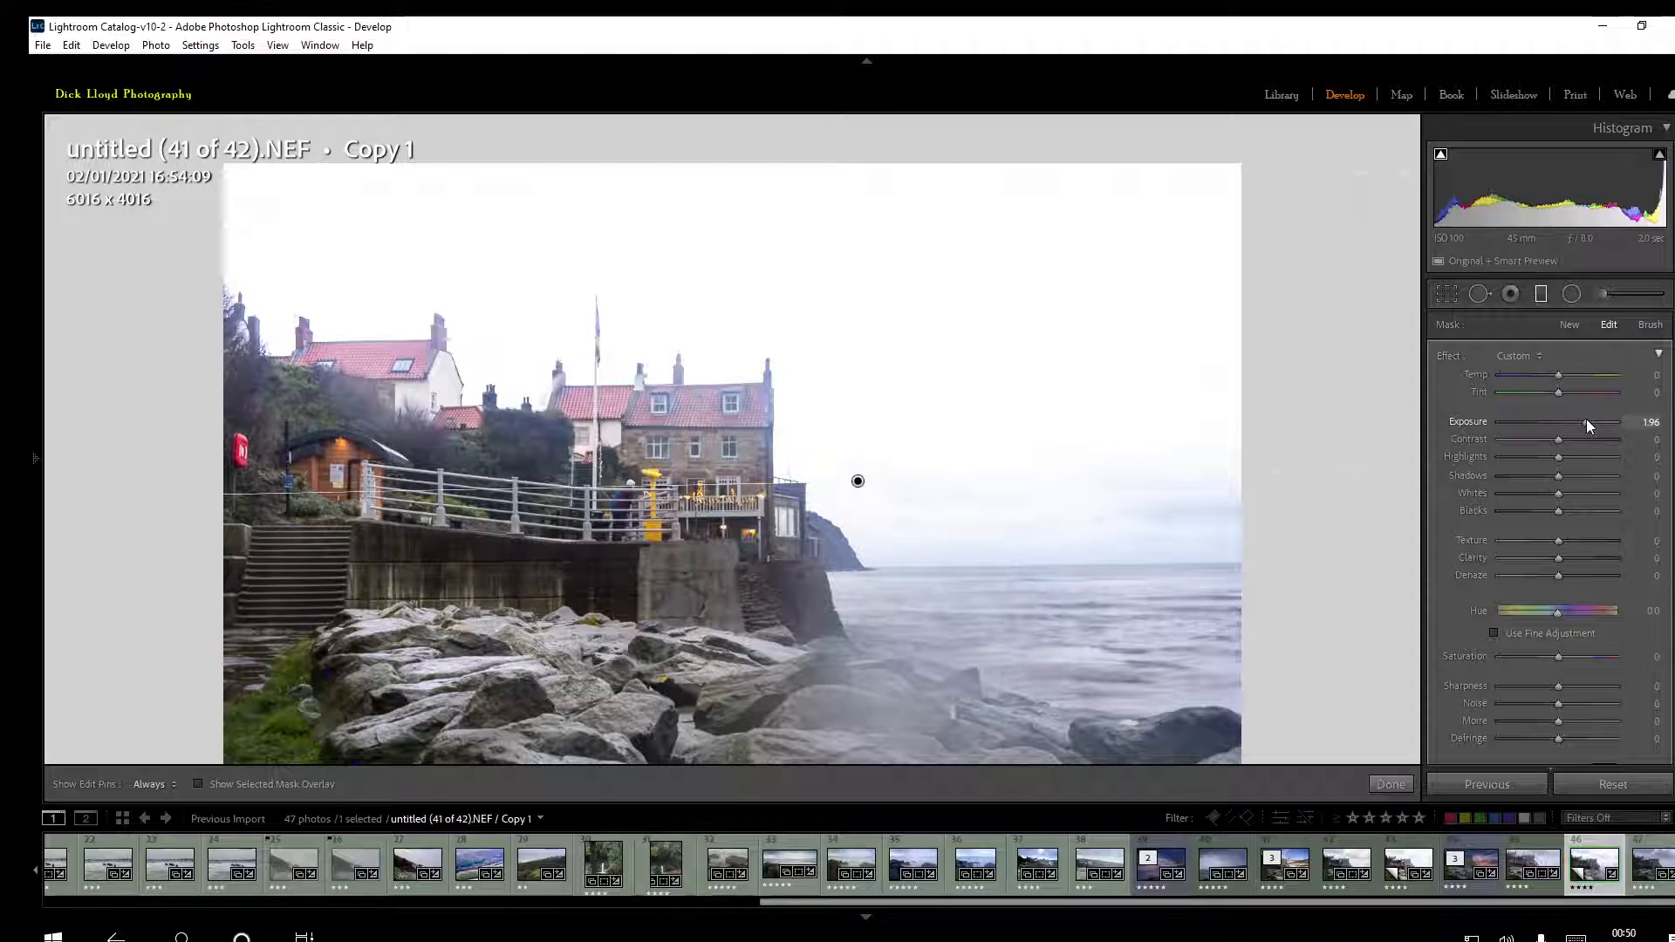
Limit the sky's graduated filter with a Luminance range mask of 60/100, checking the mask display, and finish the filter
{"action": "scroll", "coordinate": [1665, 401], "scroll_direction": "down", "scroll_amount": 4}
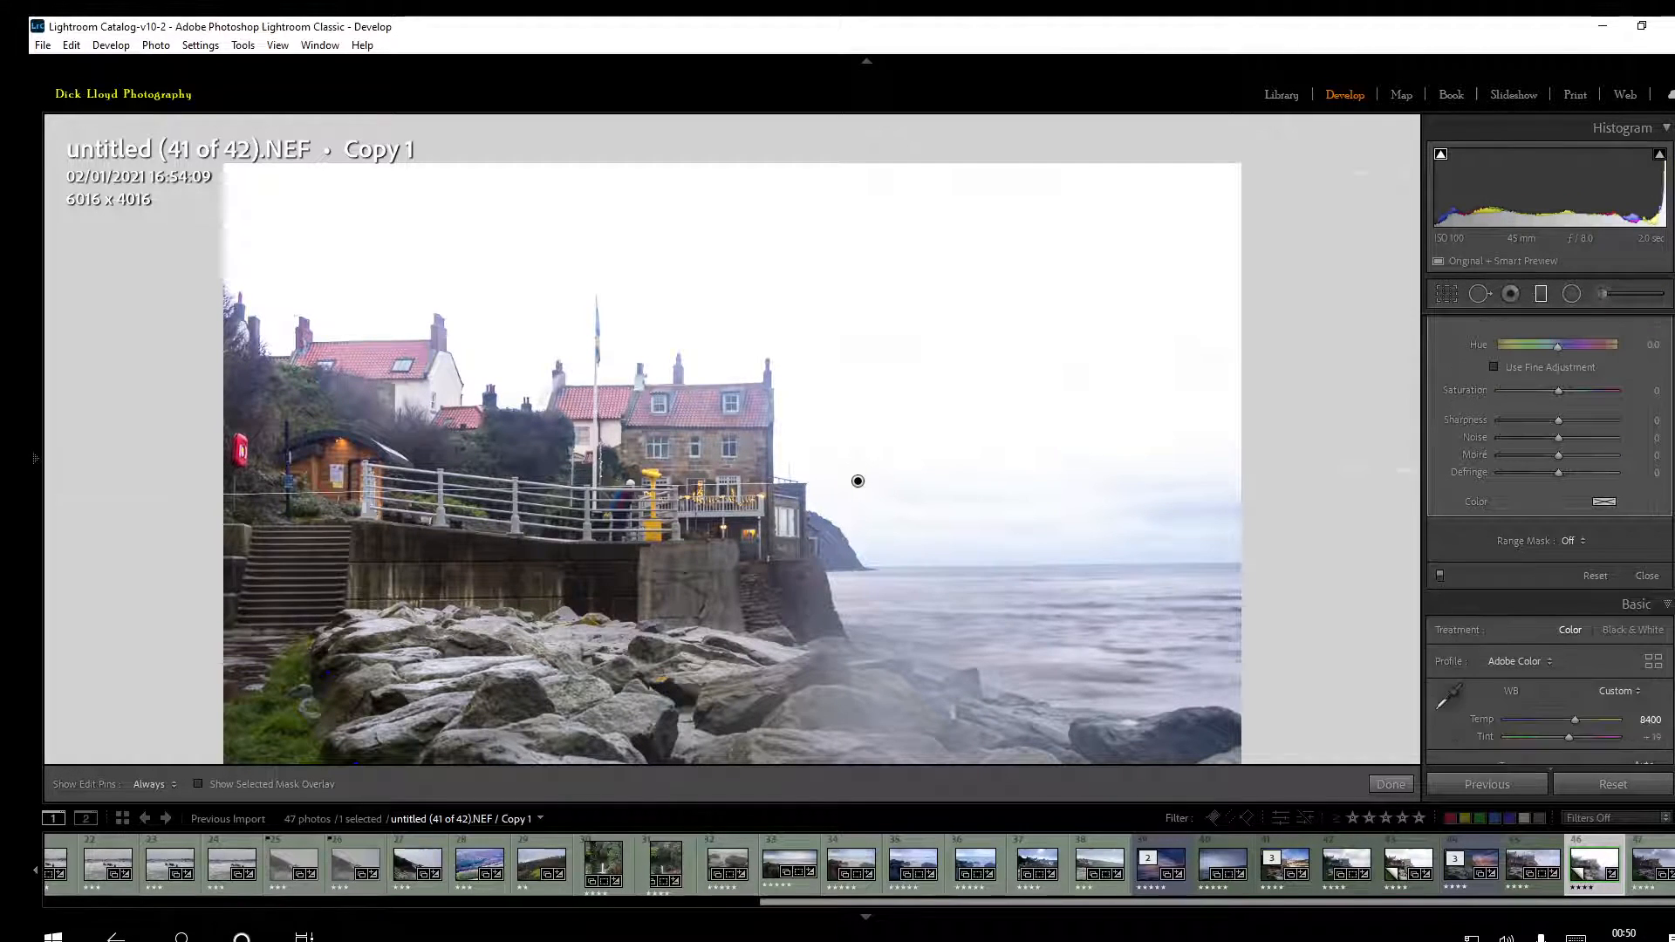
{"action": "left_click", "coordinate": [1572, 541]}
{"action": "left_click", "coordinate": [1539, 602]}
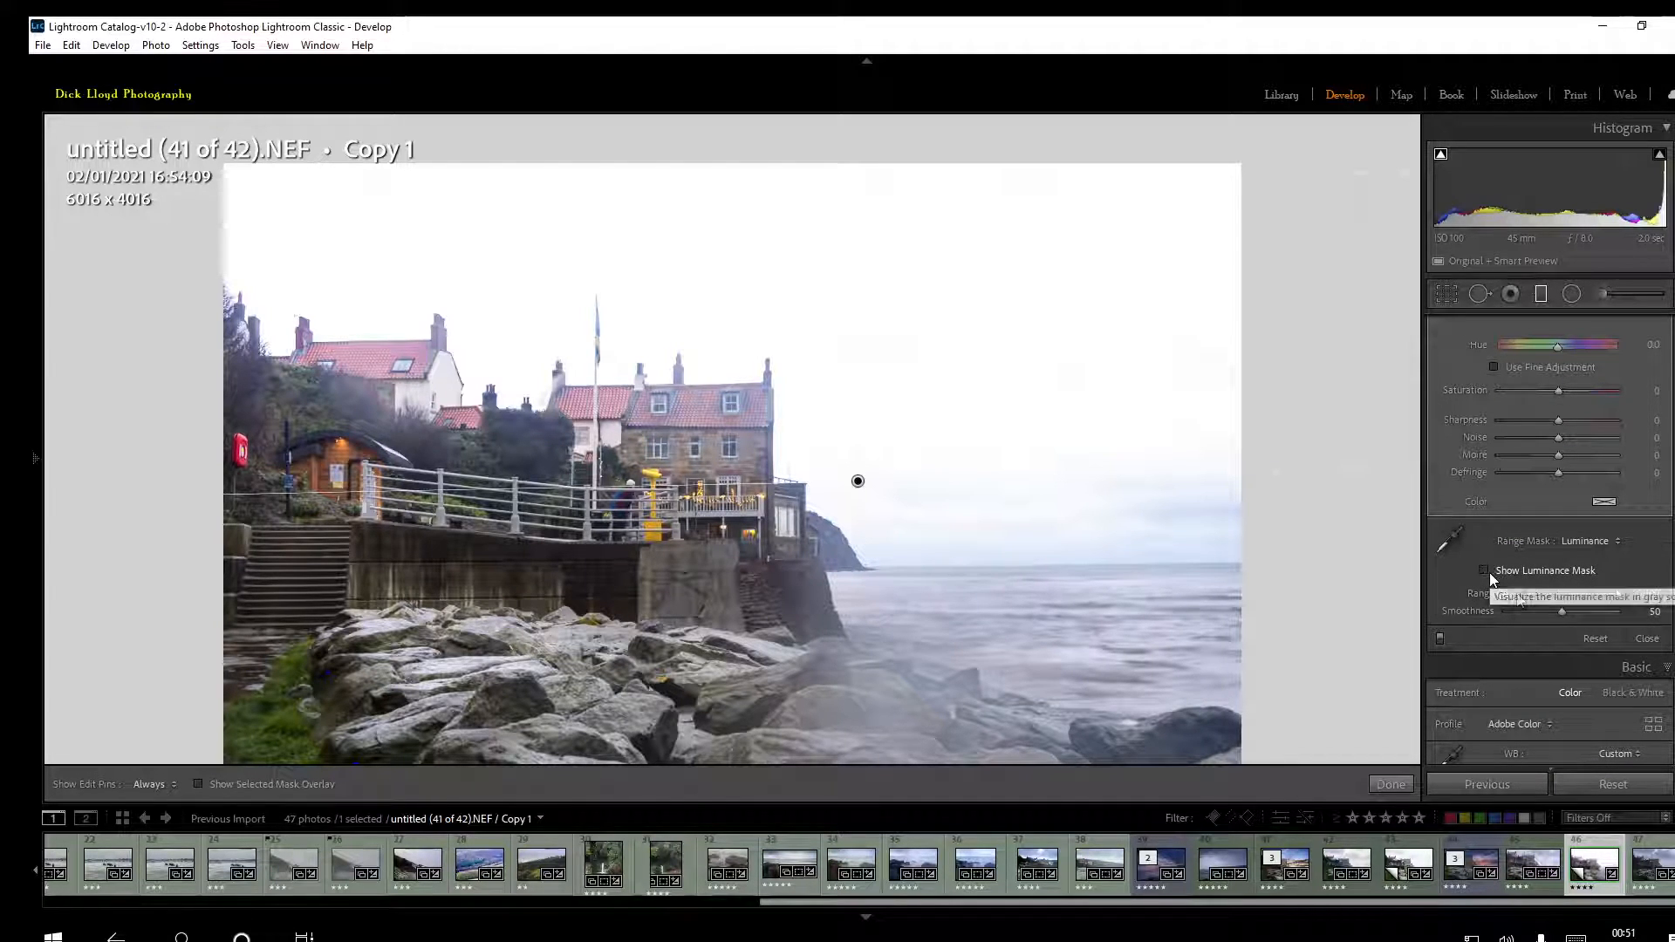
{"action": "left_click", "coordinate": [1496, 572]}
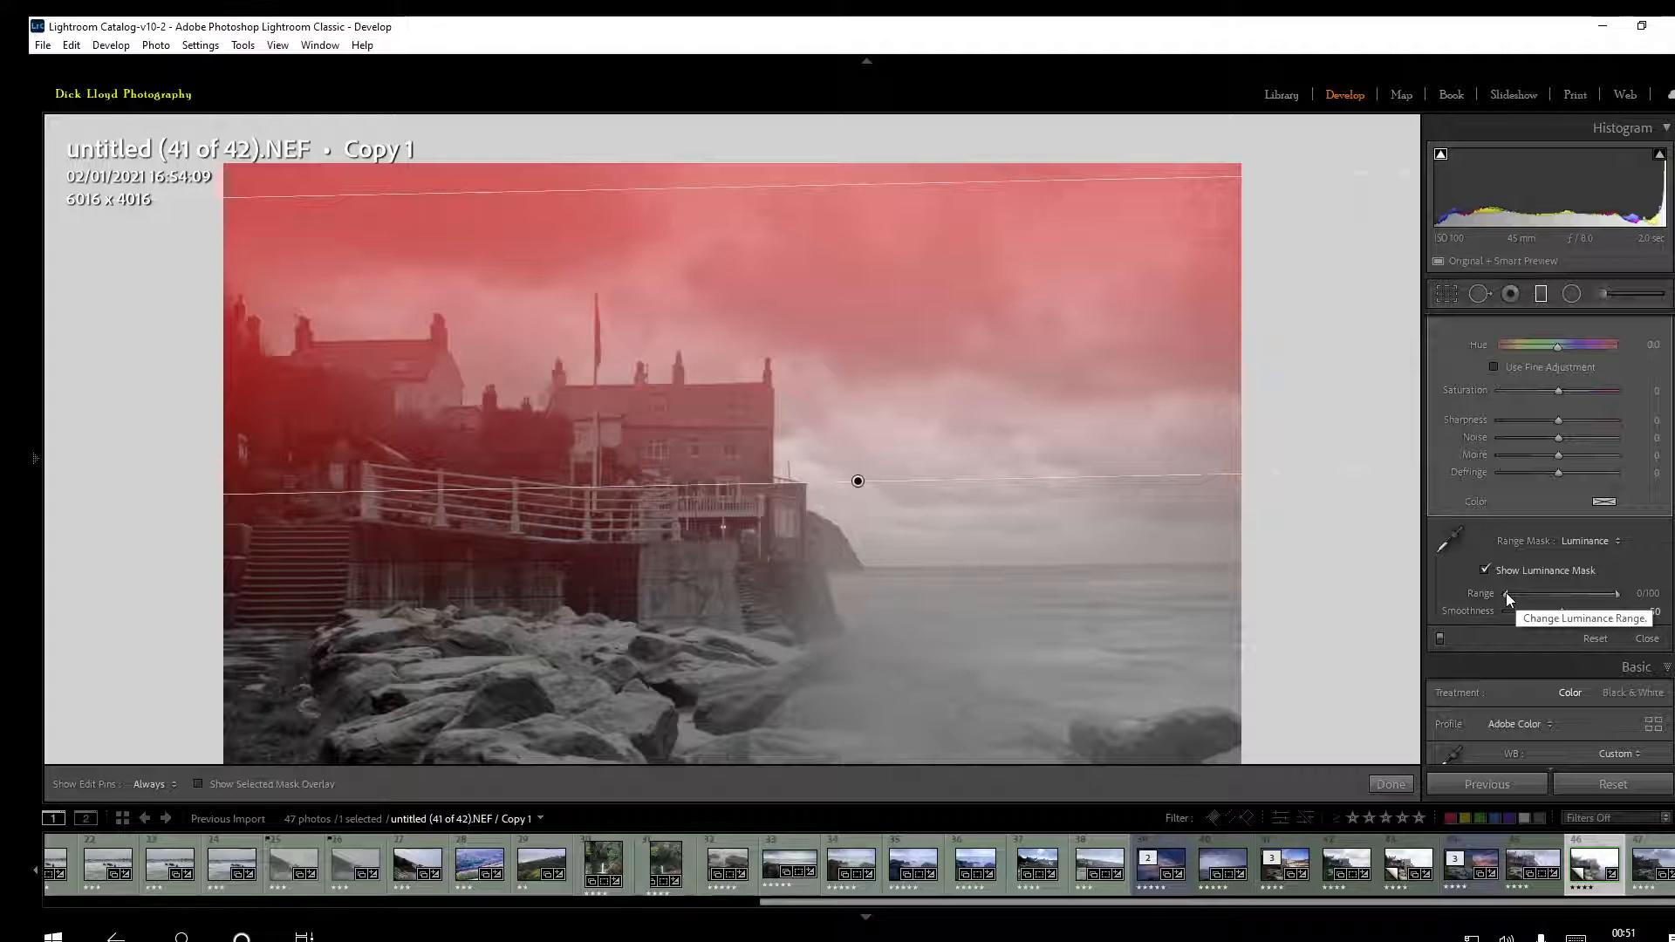
{"action": "left_click_drag", "start_coordinate": [1507, 594], "coordinate": [1572, 592]}
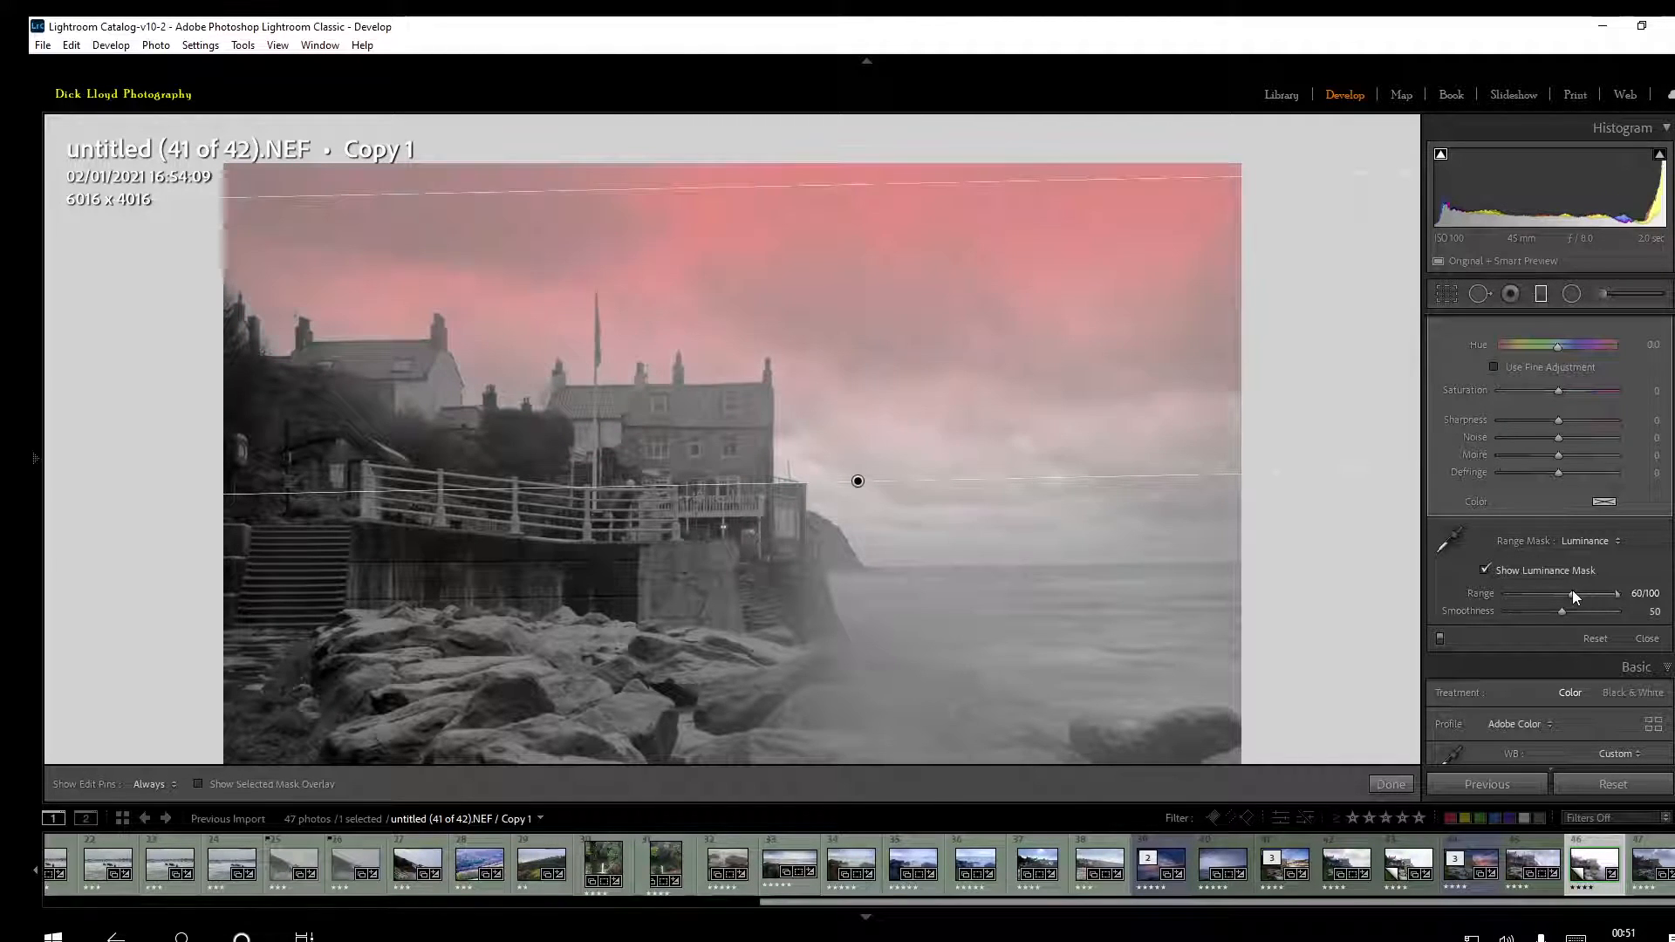
{"action": "left_click", "coordinate": [1390, 784]}
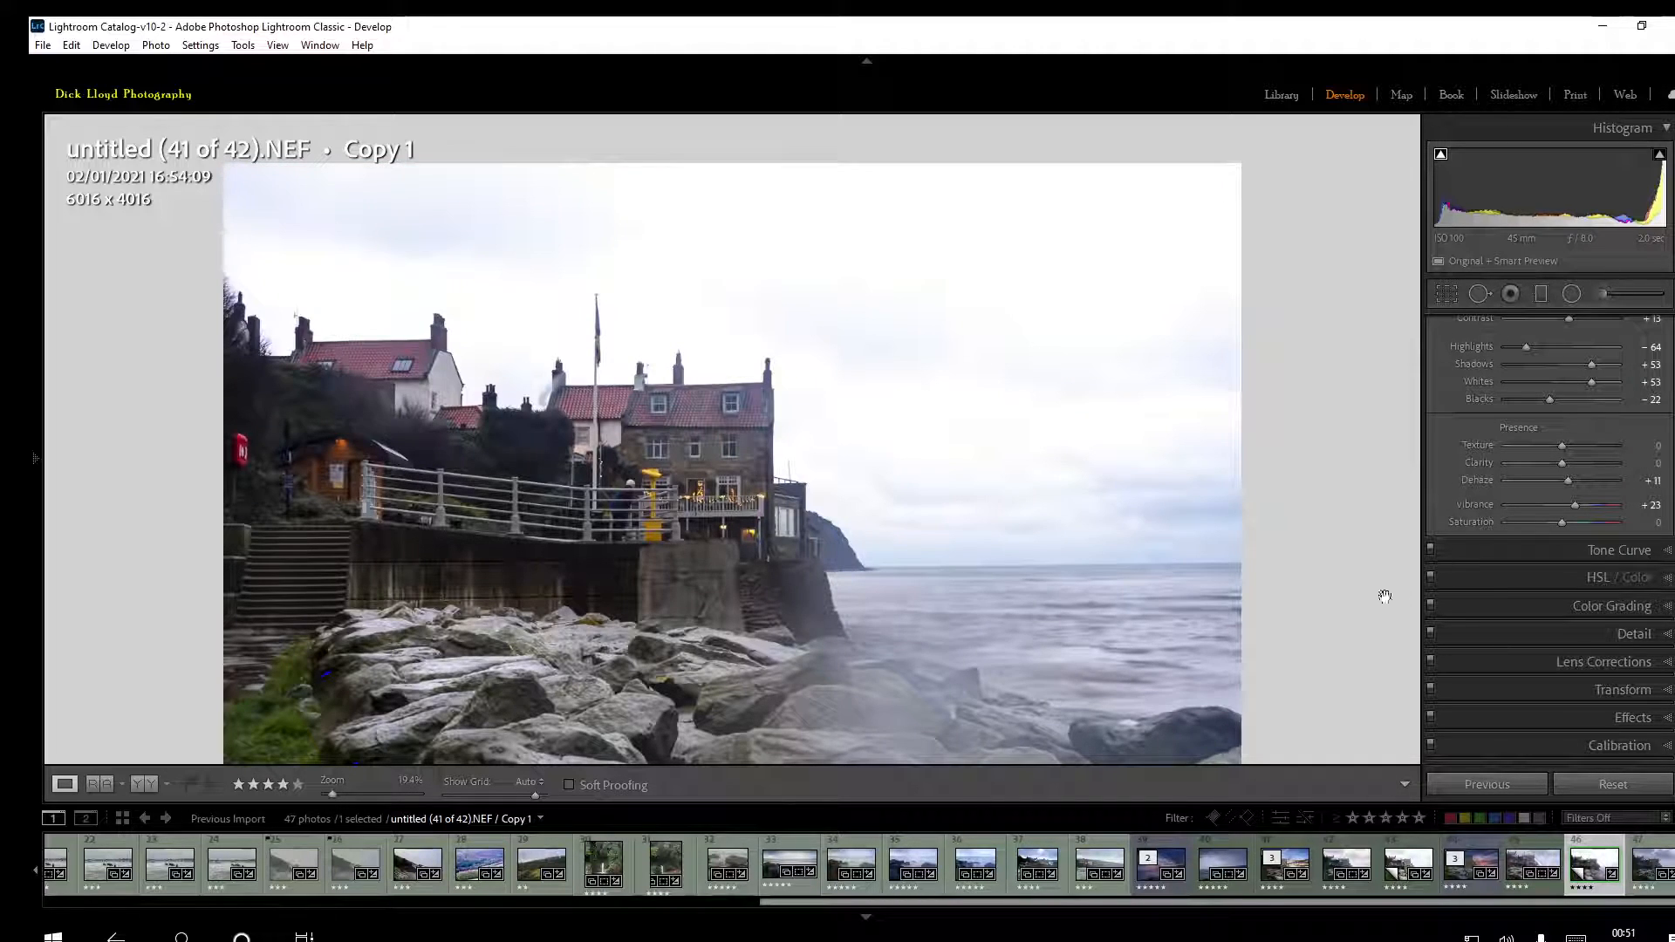